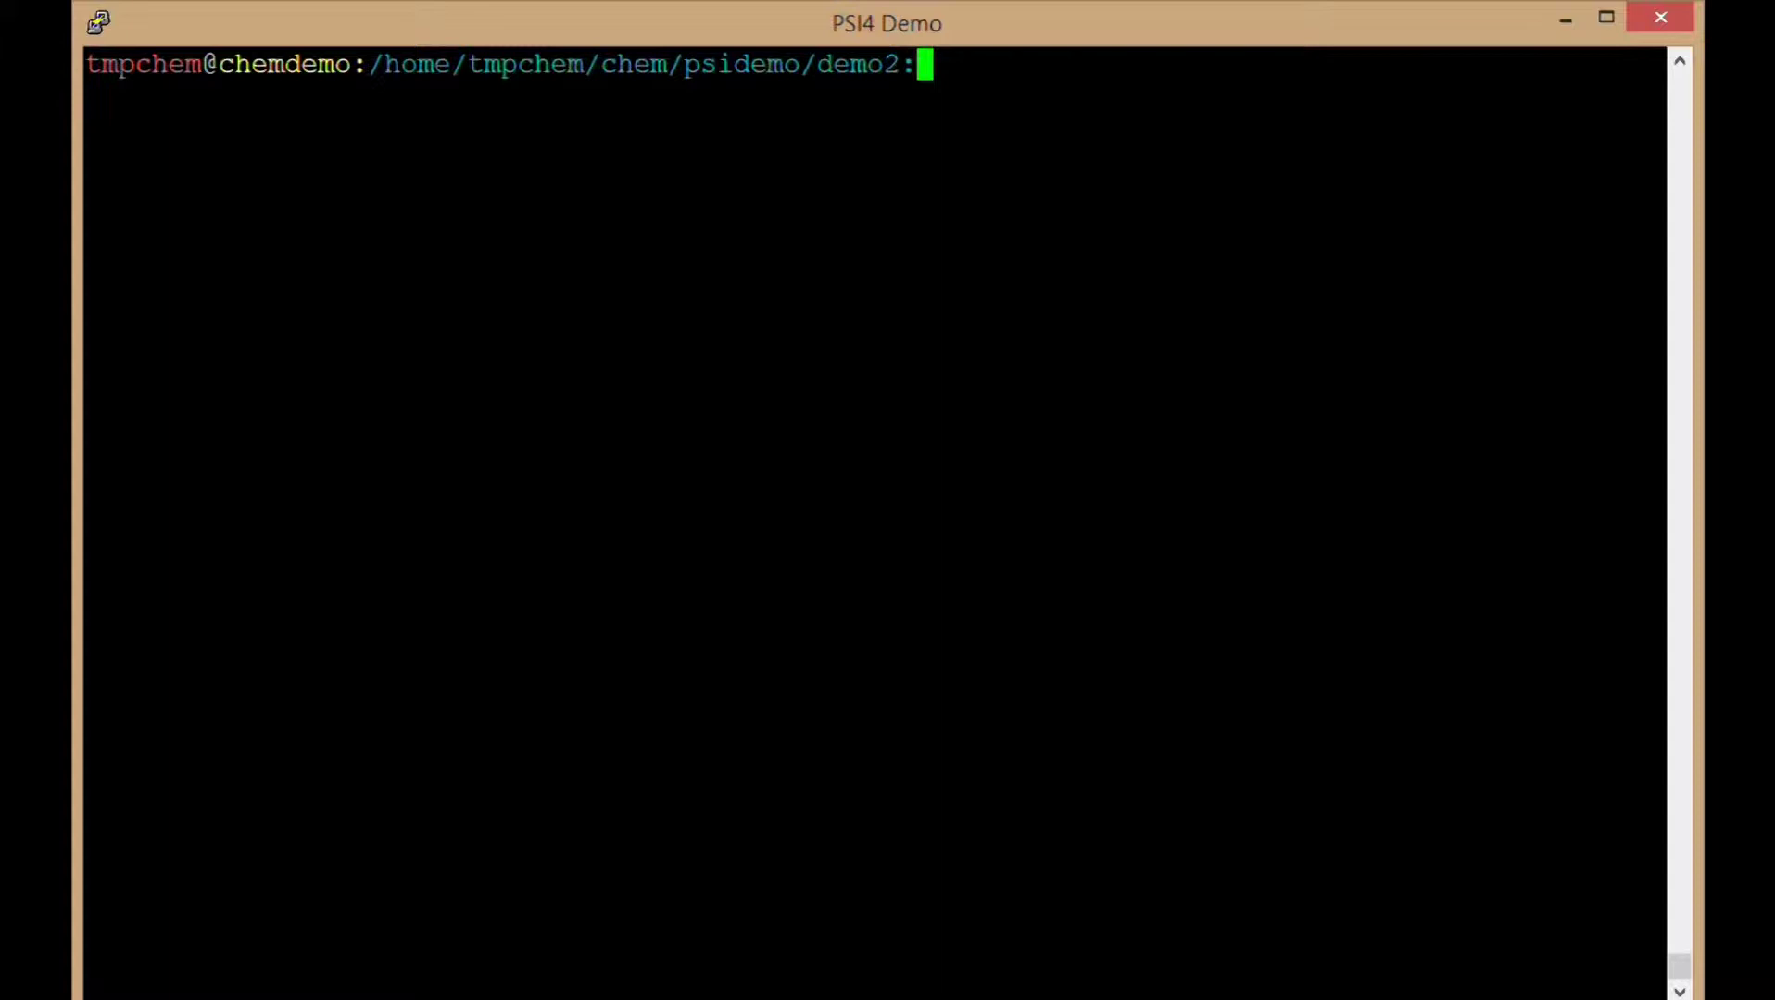
Show where the psi4 executable is installed with which psi4.
type("e")
key("BackSpace")
type("which psi4")
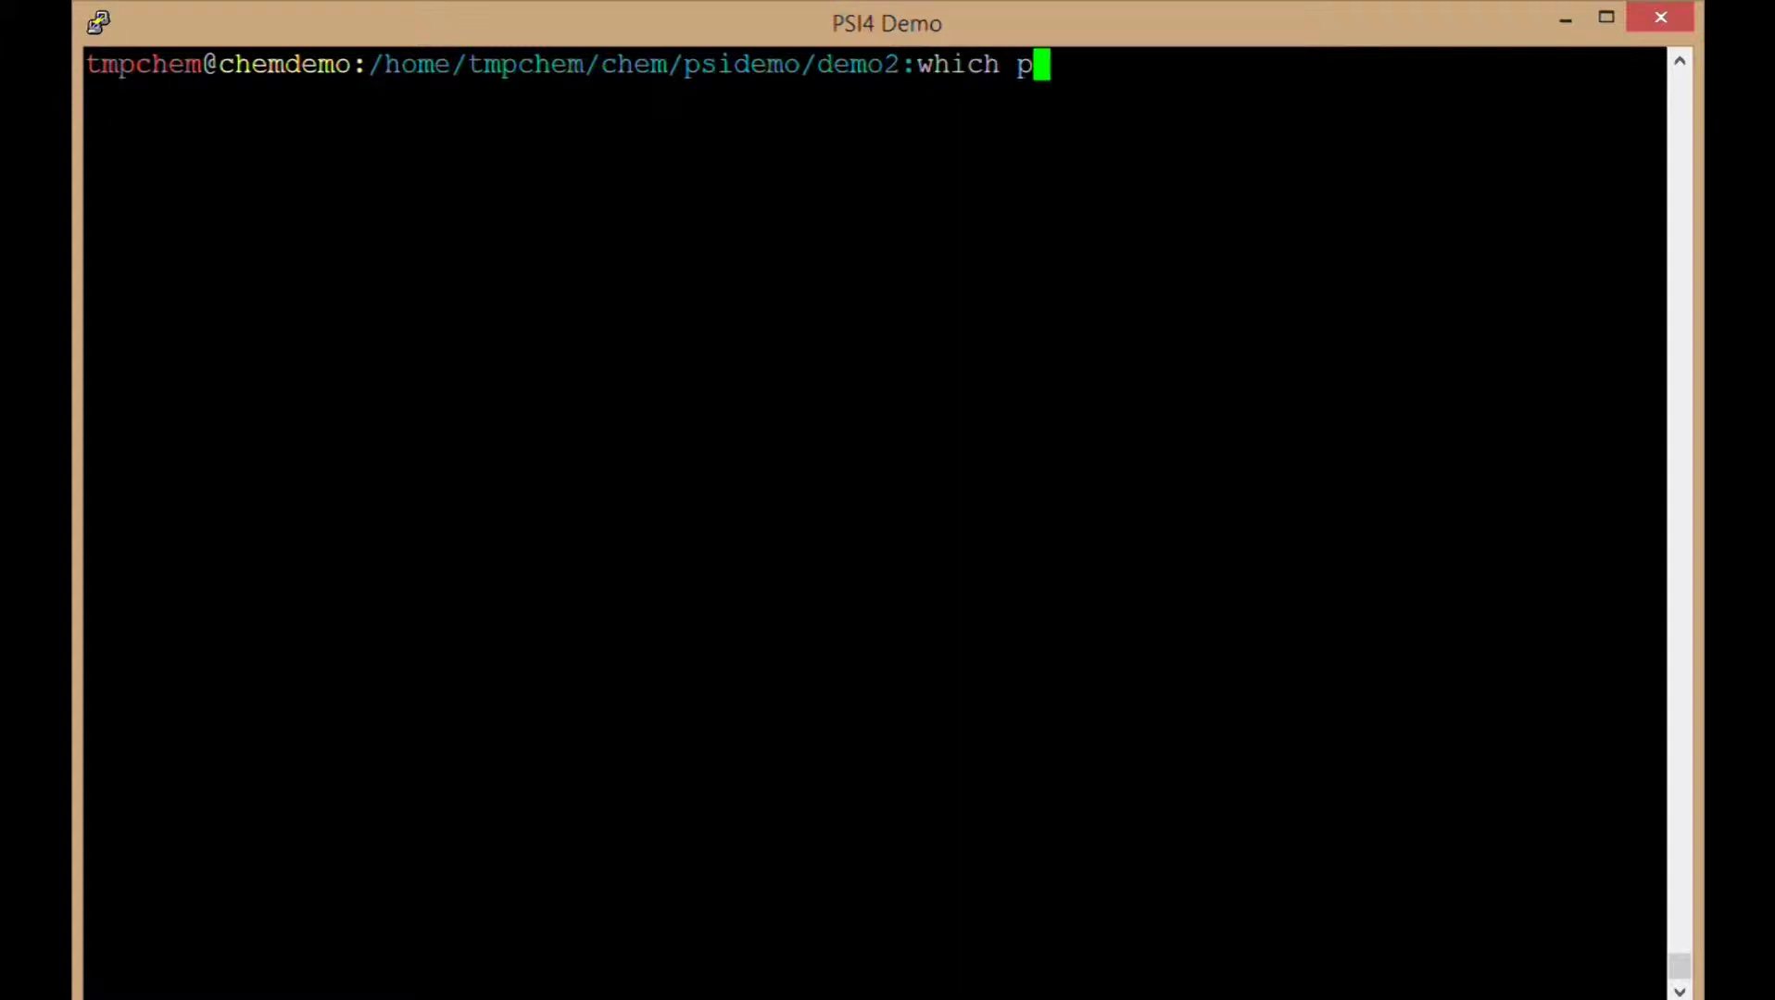
key("Return")
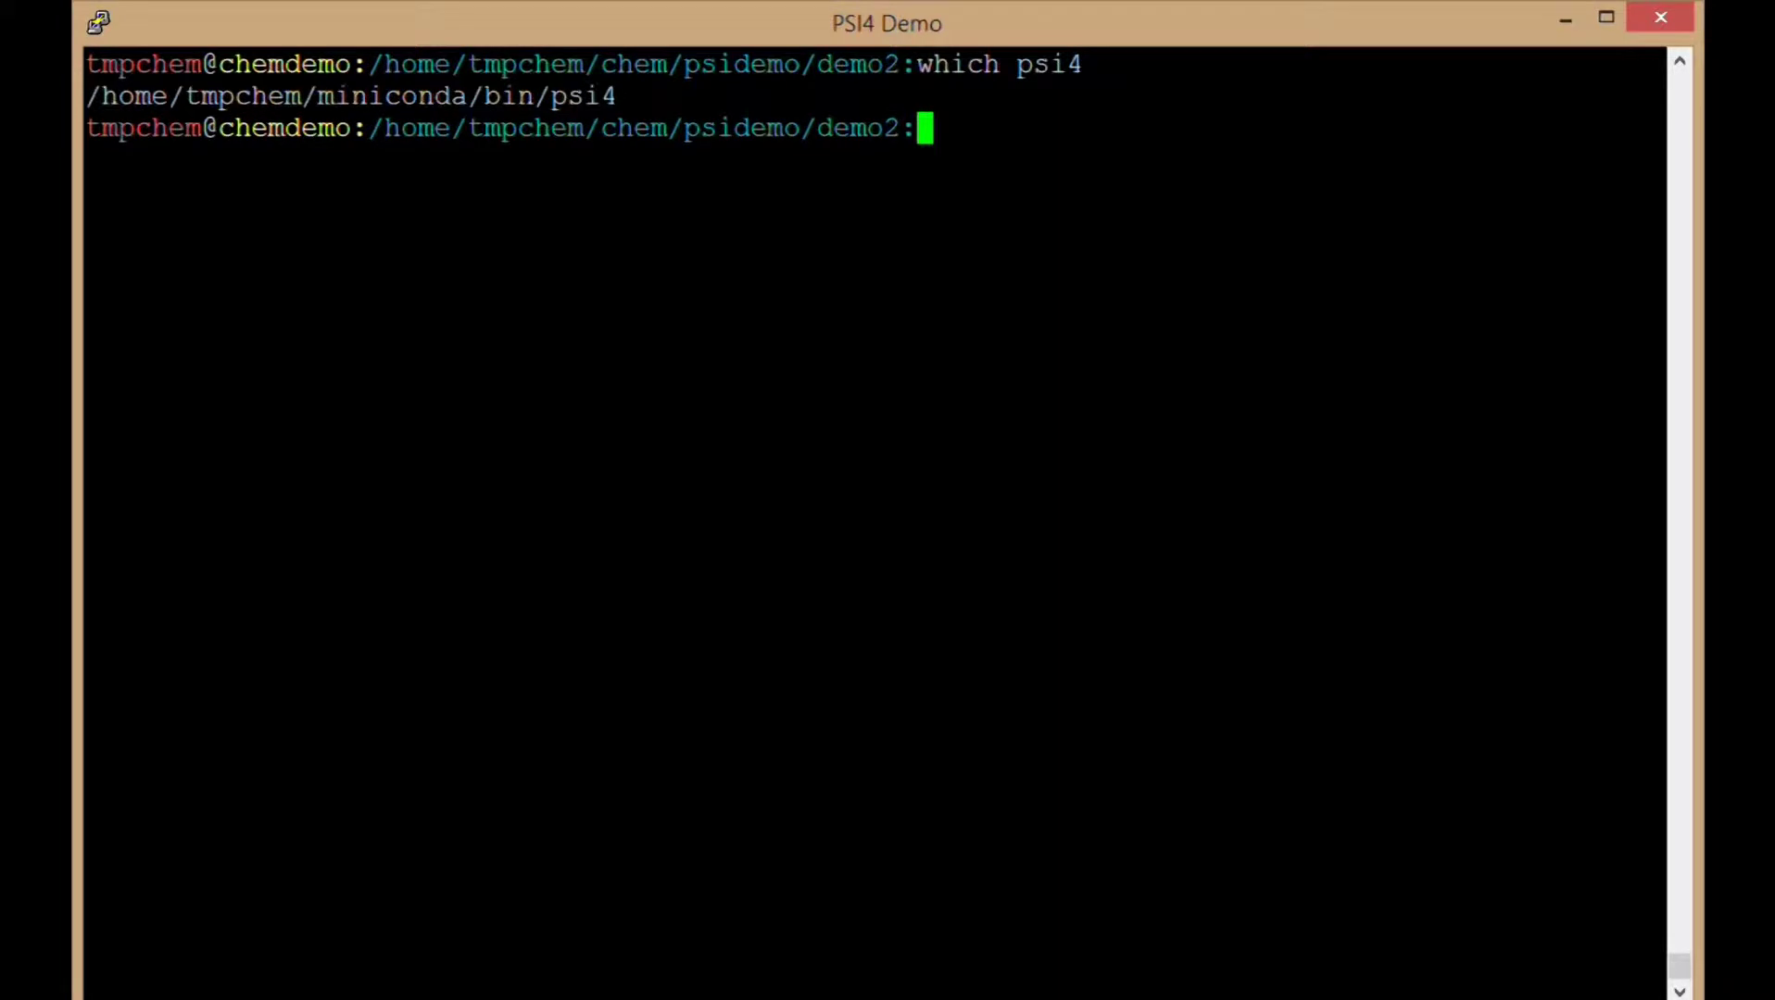
Print the Psi4 scratch directory from $PSI_SCRATCH.
type("wh")
key("BackSpace")
key("BackSpace")
type("echo")
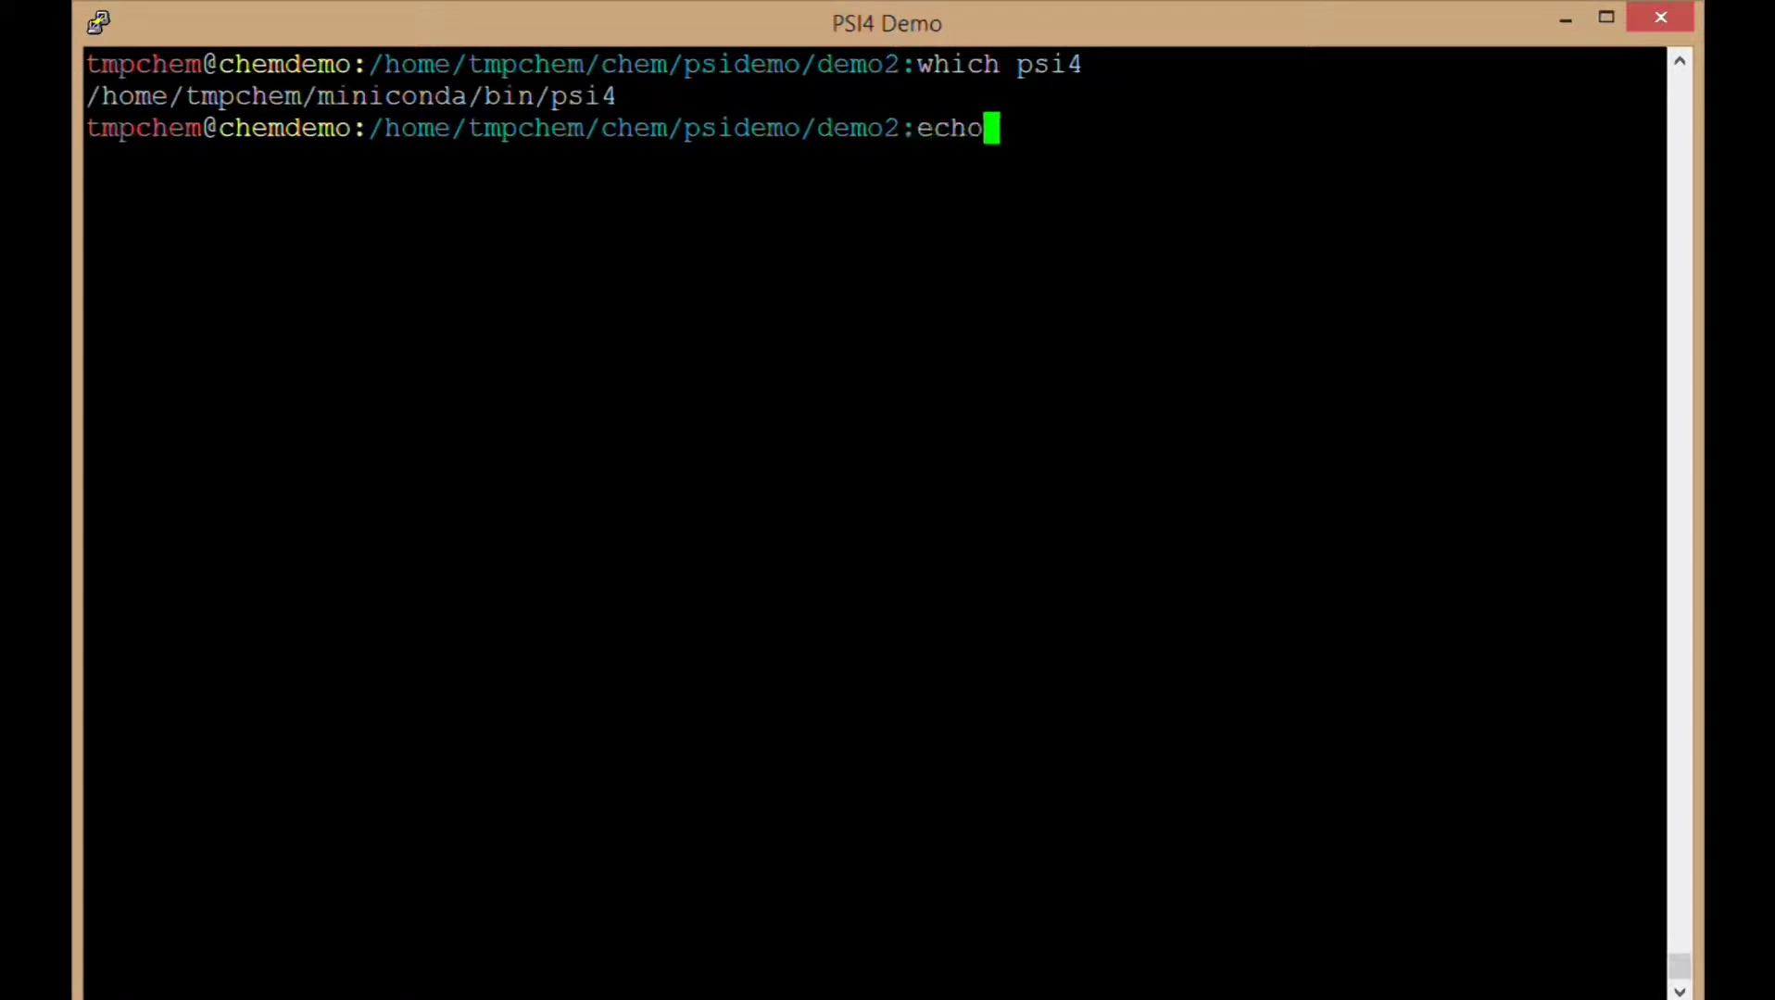
type(" $PSI_SCRATCH")
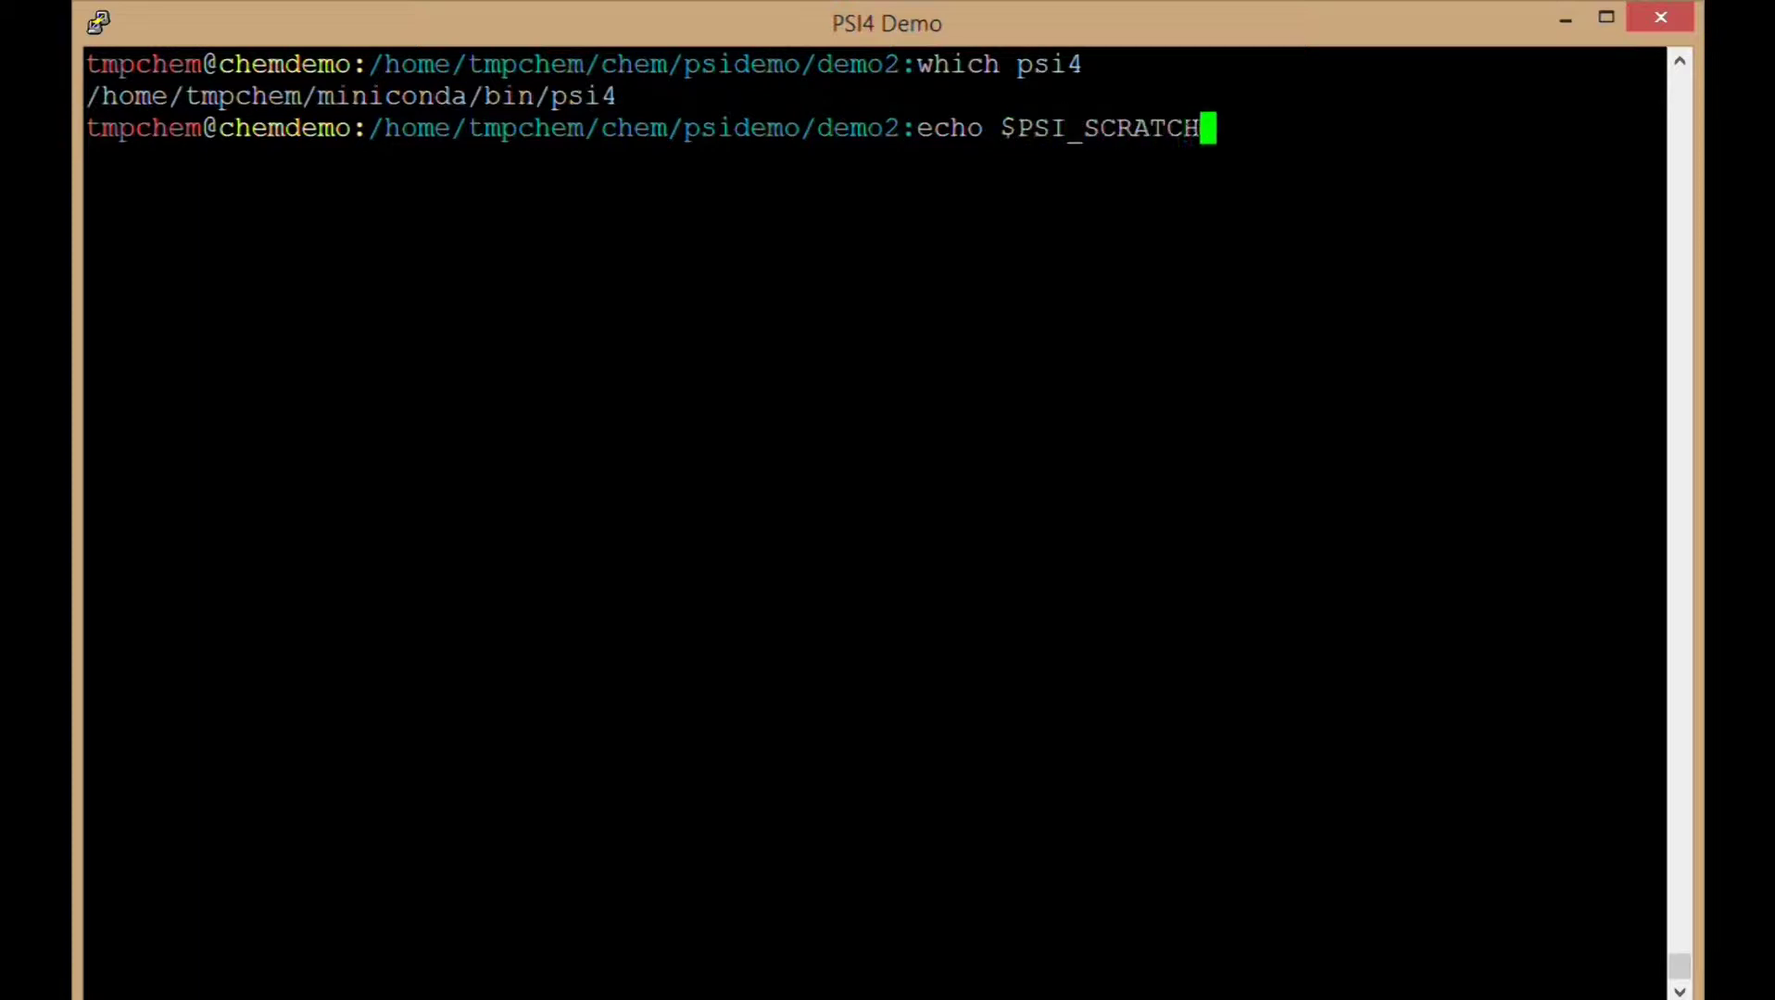
key("Return")
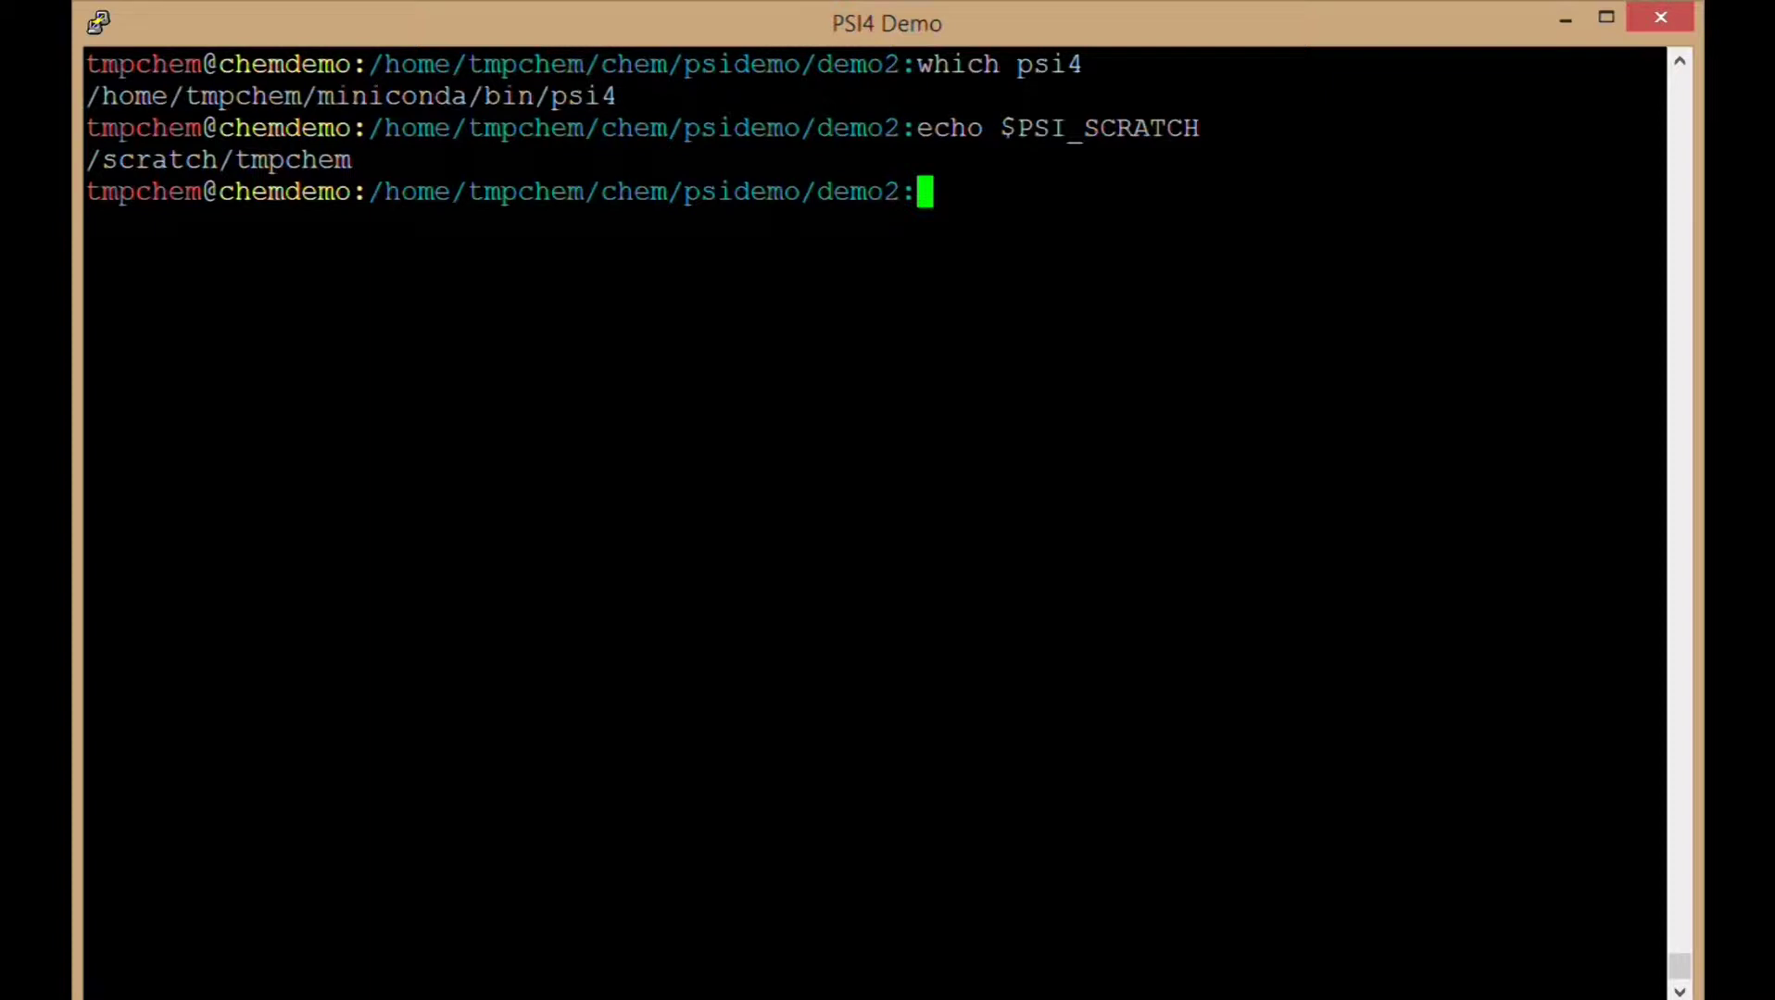
List the folder's files and open demo2.in in vi.
type("ls")
key("Return")
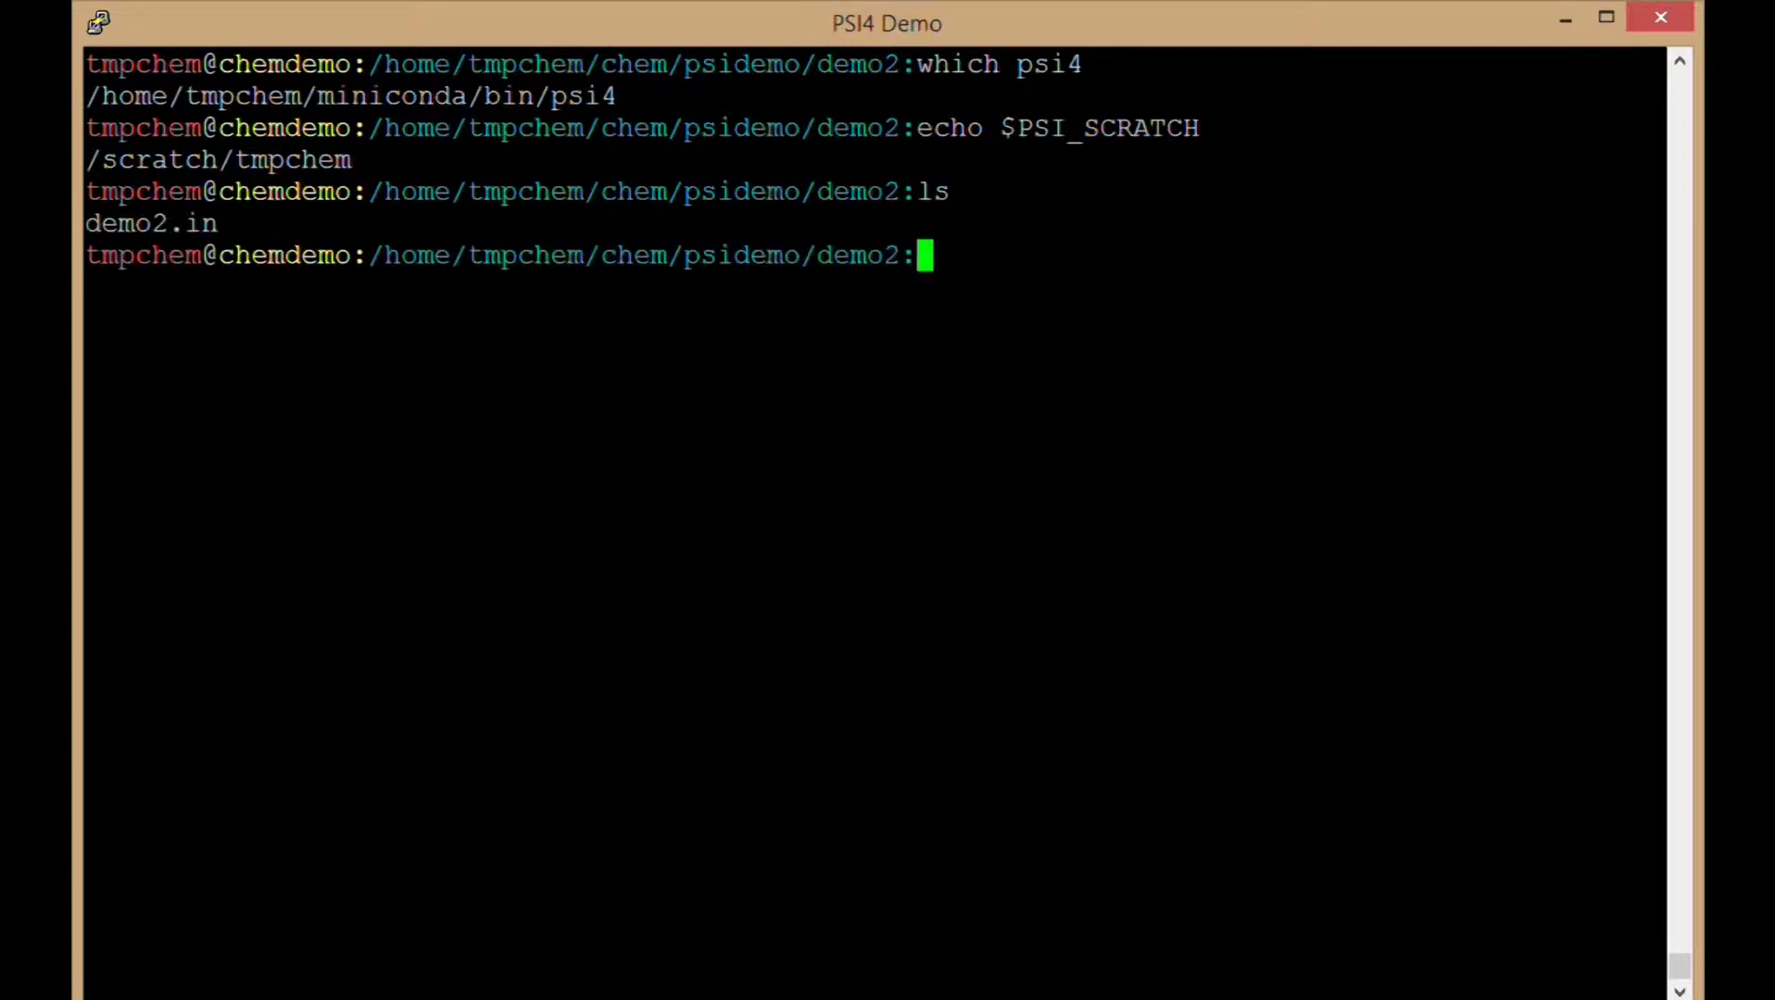
type("vi d")
key("Tab")
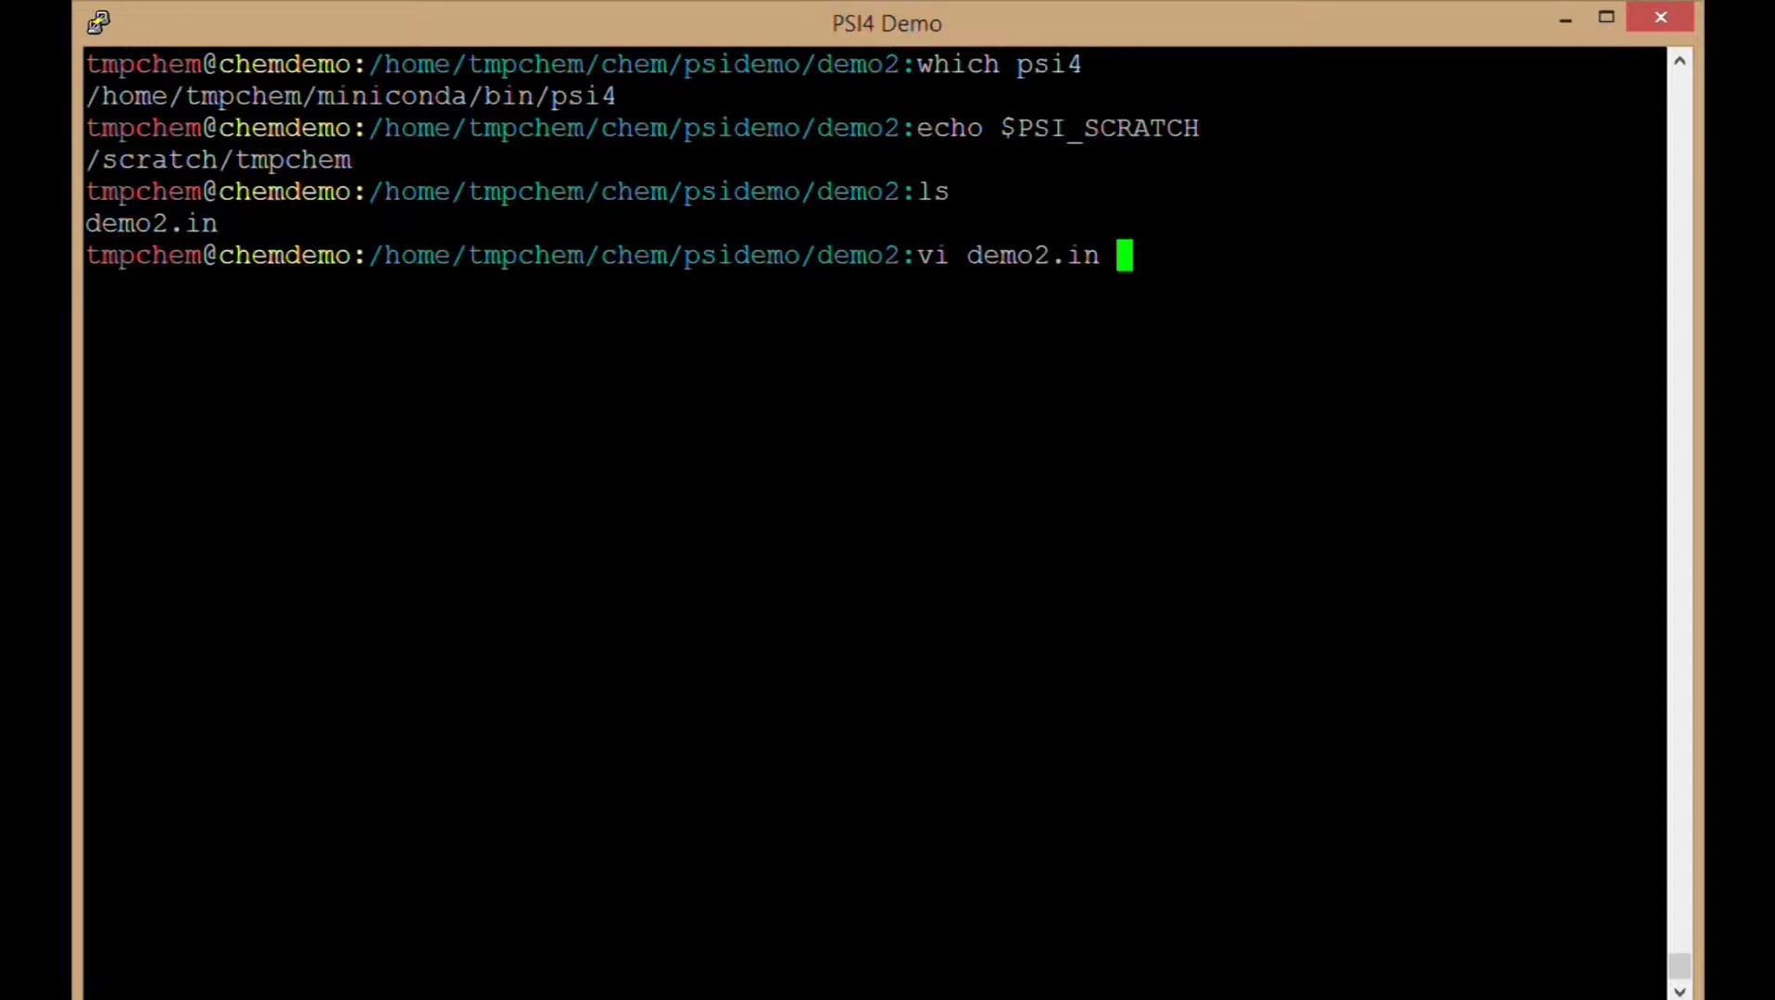
key("Return")
Move through the comment line and the molecule header of demo2.in.
key("j")
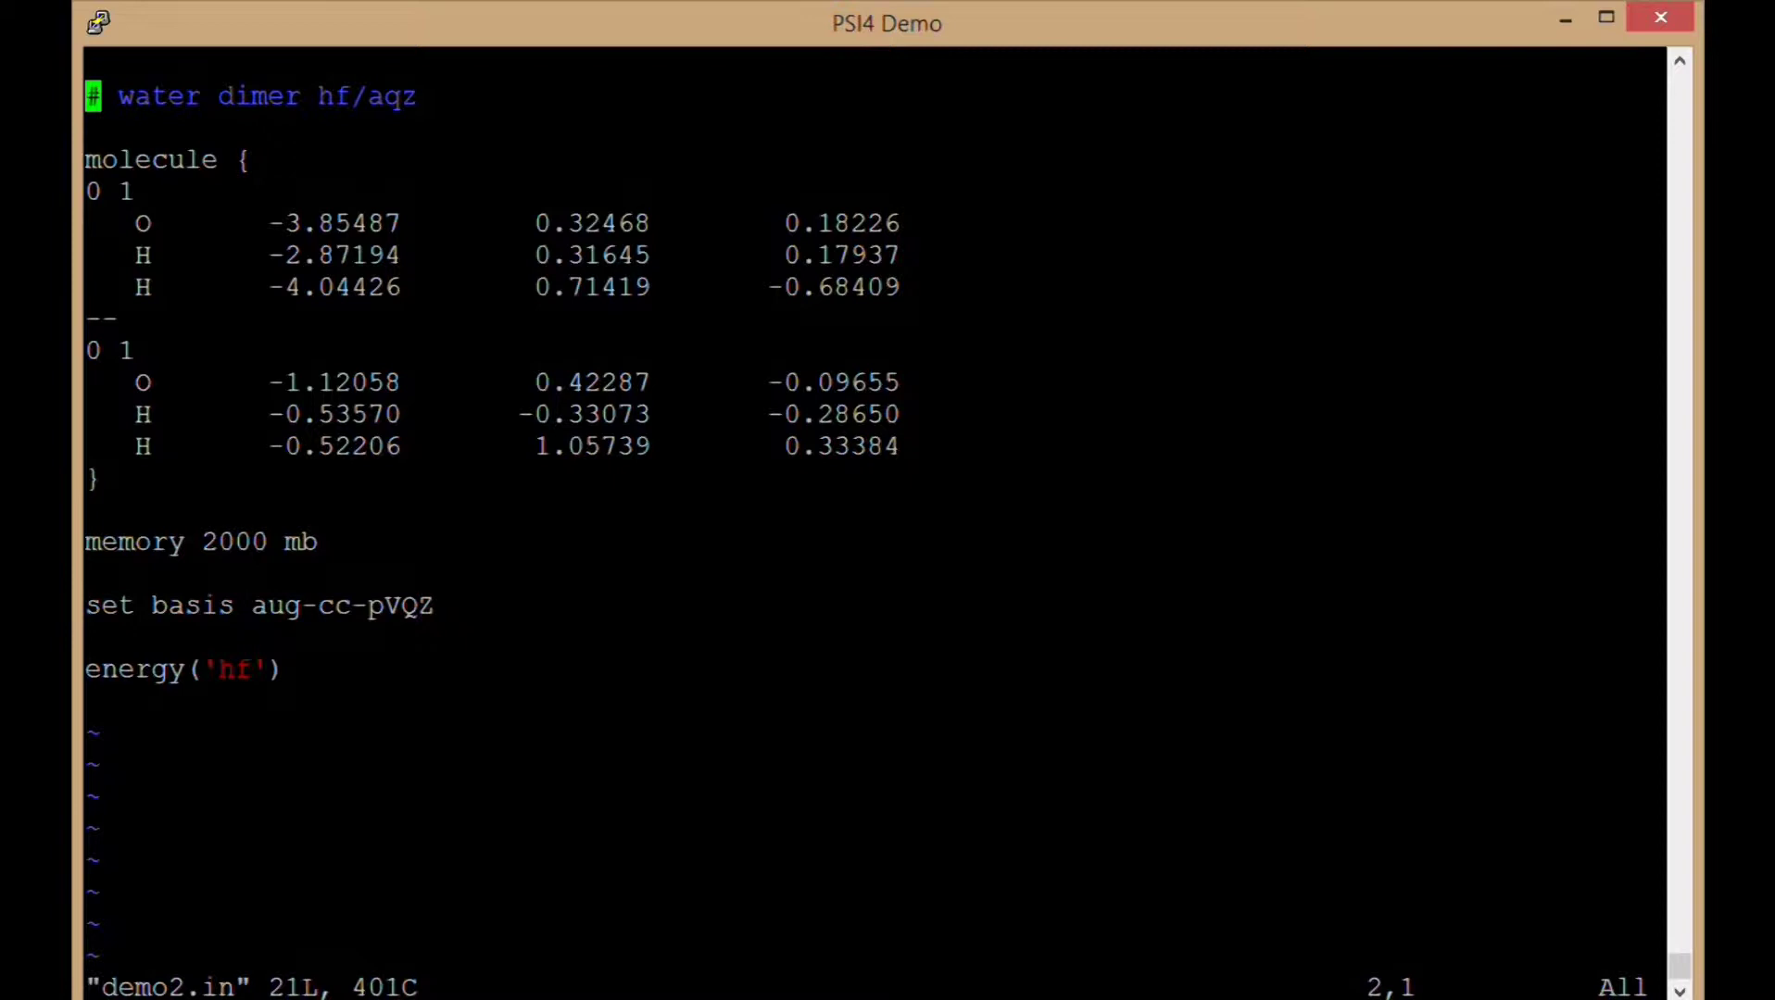
key("l")
key("l")
key("l")
key("l")
key("l")
key("l")
key("l")
key("l")
key("l")
key("l")
key("l")
key("l")
key("l")
key("l")
key("l")
key("l")
key("l")
key("l")
key("h")
key("h")
key("h")
key("h")
key("h")
key("h")
key("h")
key("h")
key("h")
key("h")
key("h")
key("h")
key("h")
key("h")
key("h")
key("h")
key("h")
key("h")
key("j")
key("j")
key("l")
key("l")
key("l")
key("l")
key("l")
key("l")
key("l")
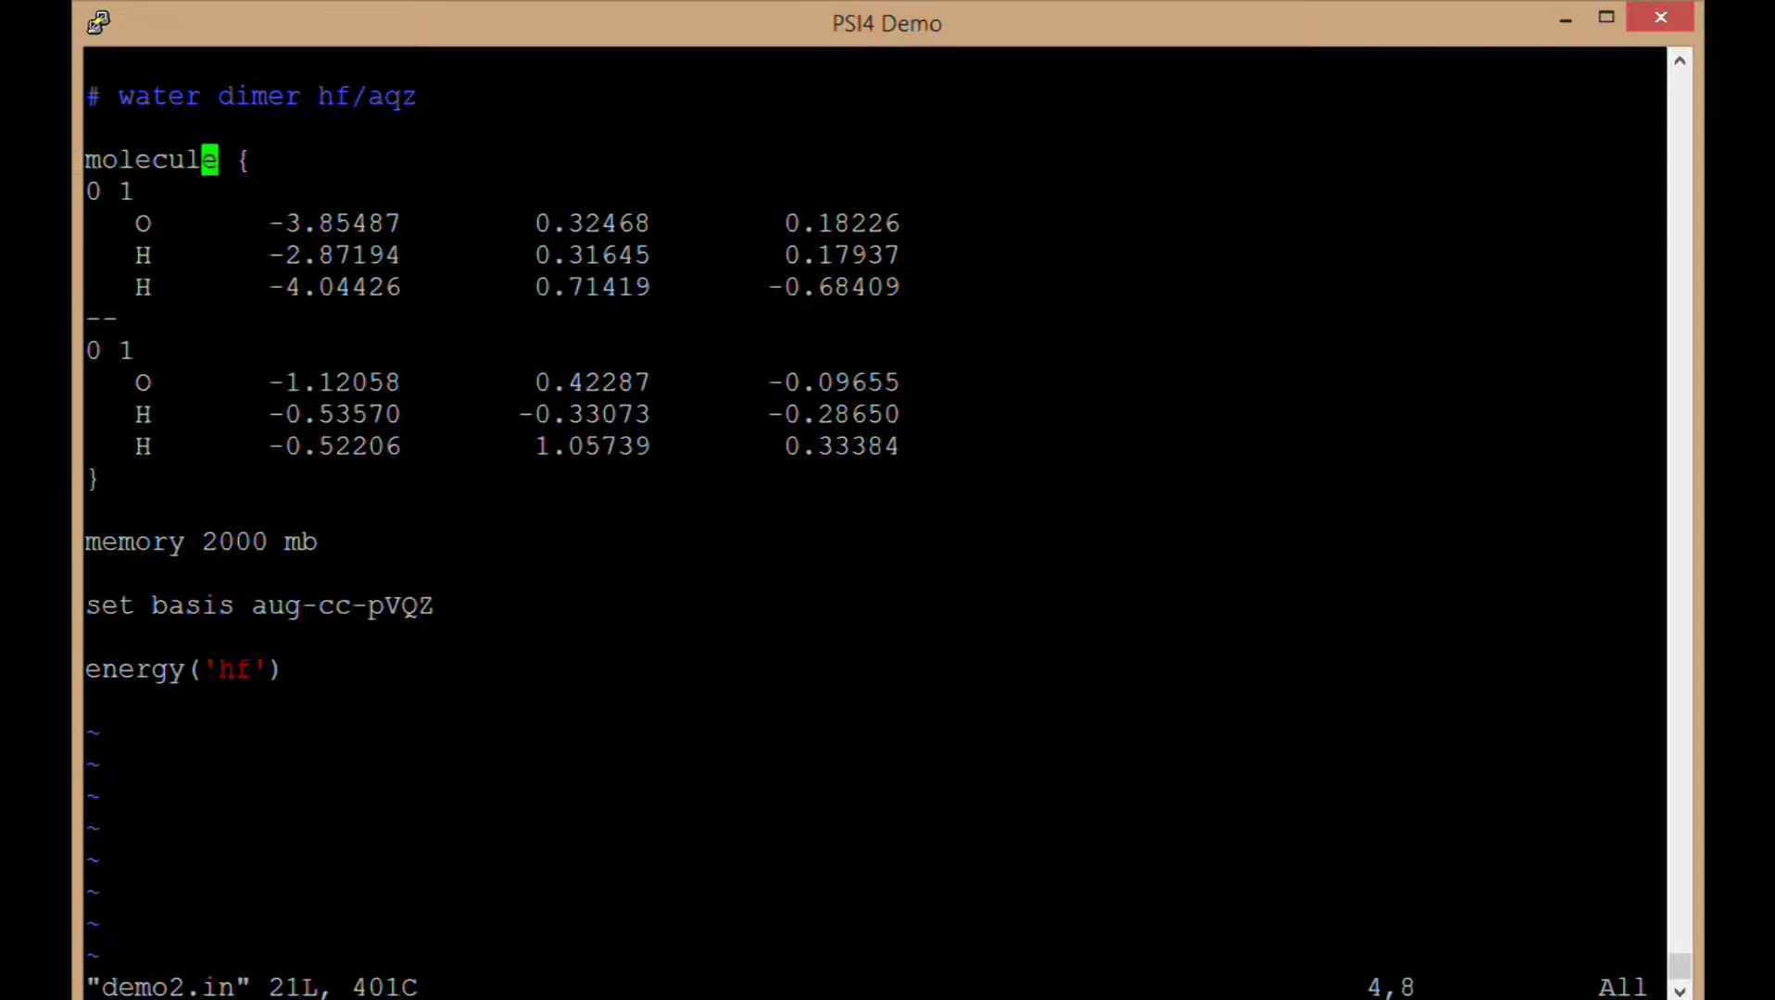
key("h")
Examine the first water's atom lines and their x, y, z coordinates.
key("j")
key("j")
key("j")
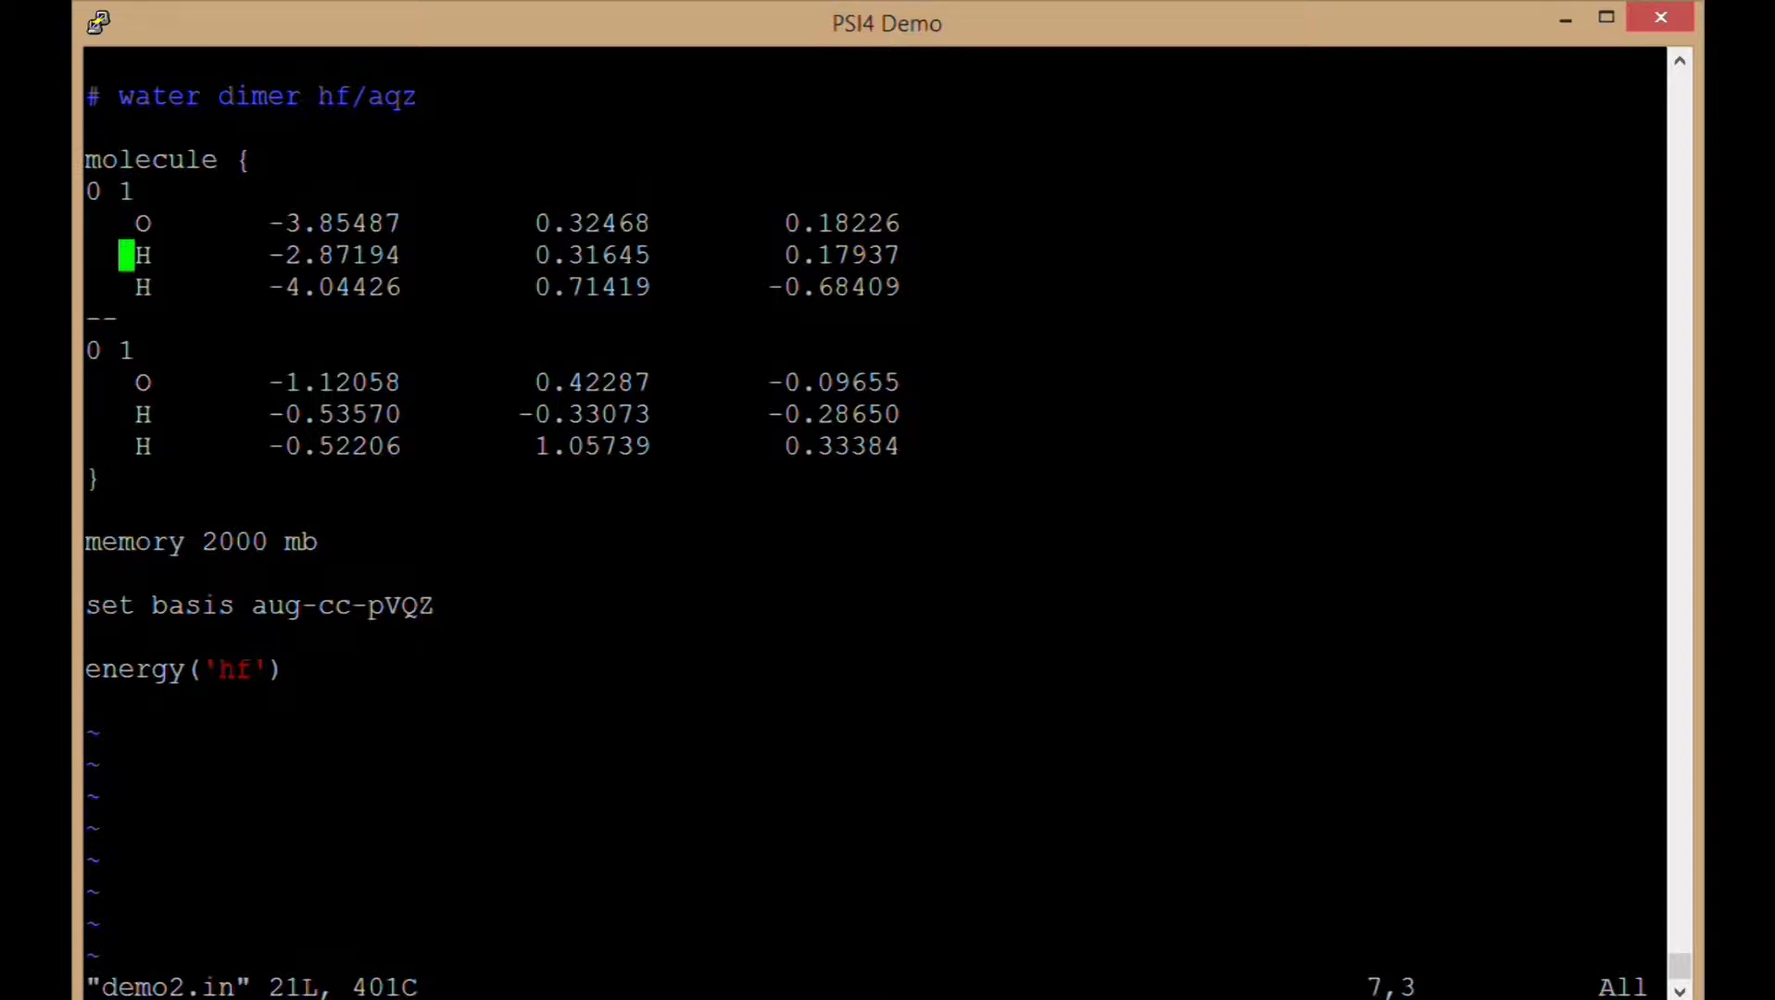
key("l")
key("k")
key("j")
key("j")
key("j")
key("j")
key("j")
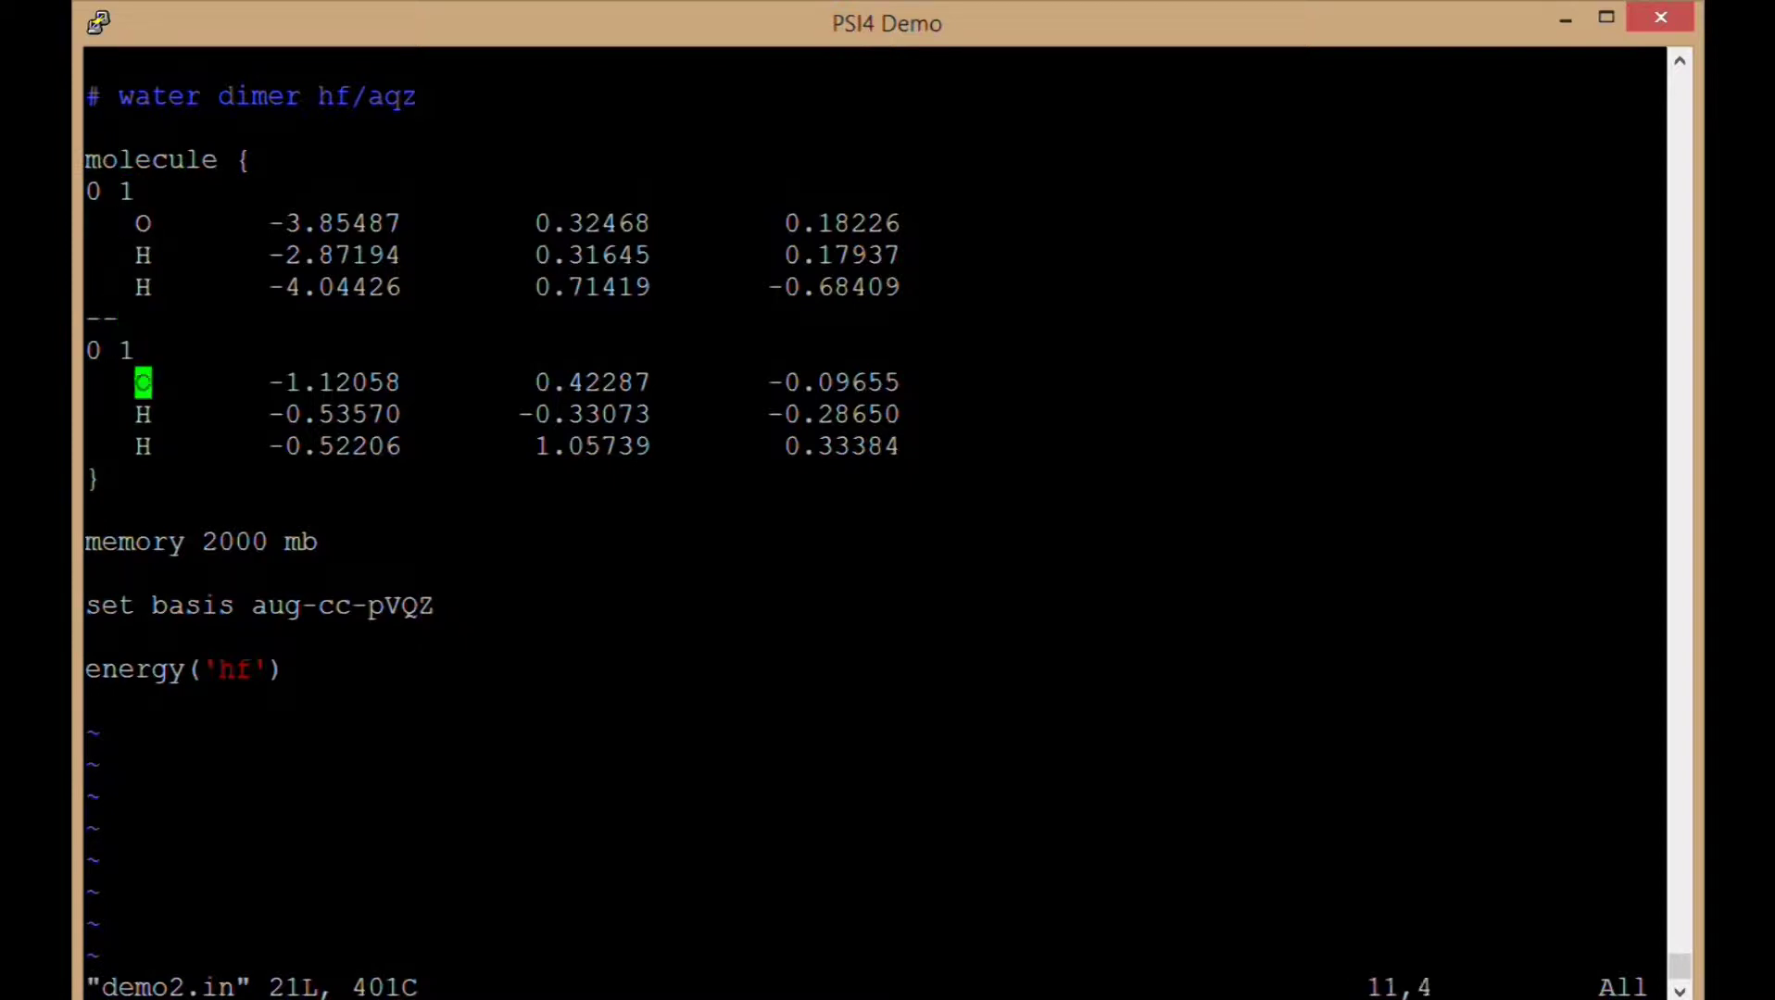
key("k")
key("k")
key("k")
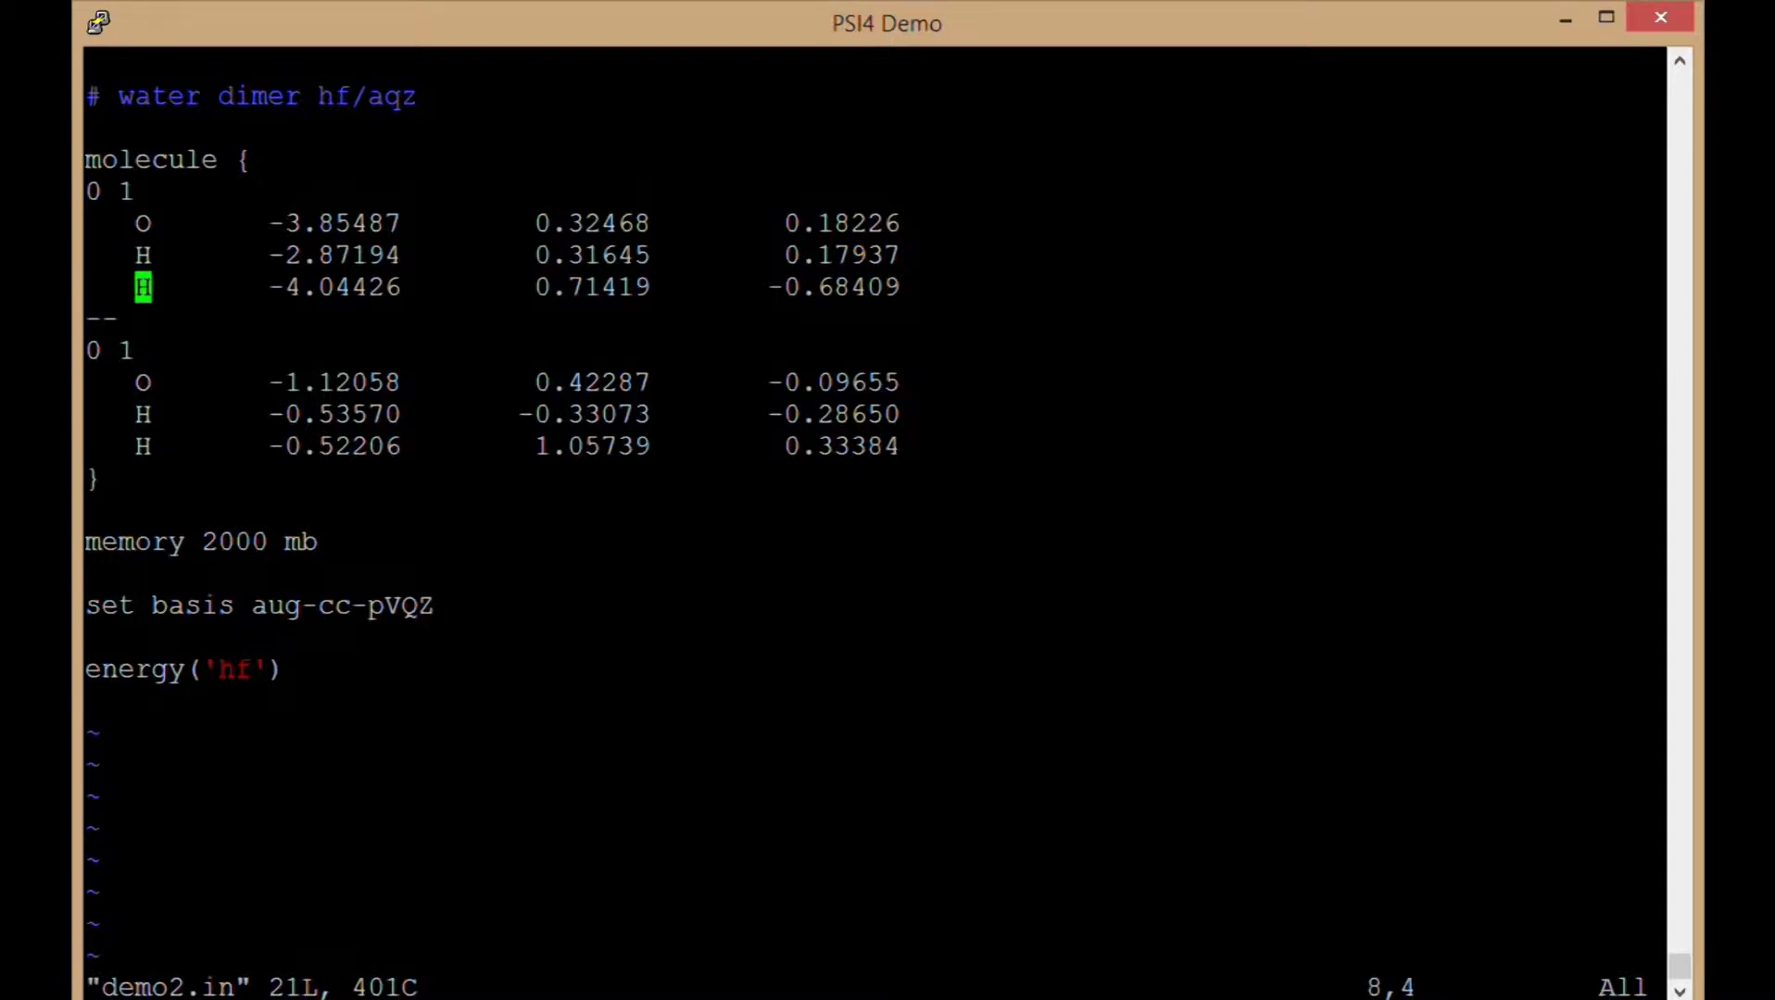
key("k")
key("k")
key("j")
key("j")
key("l")
key("l")
key("l")
key("l")
key("l")
key("l")
key("l")
key("l")
key("l")
key("l")
key("l")
key("l")
key("l")
key("l")
key("l")
key("l")
key("l")
key("l")
key("l")
key("l")
key("l")
key("l")
key("l")
key("l")
key("l")
key("l")
key("l")
key("l")
key("l")
key("l")
key("l")
key("h")
key("h")
key("h")
key("h")
key("h")
key("h")
key("h")
key("h")
key("h")
key("h")
key("h")
key("h")
key("h")
key("h")
key("h")
key("h")
key("h")
key("h")
key("h")
key("h")
key("h")
key("h")
key("h")
key("h")
key("h")
Review the second fragment and each fragment's charge 0 and multiplicity 1.
key("j")
key("j")
key("j")
key("j")
key("k")
key("k")
key("k")
key("k")
key("k")
key("k")
key("k")
key("k")
key("j")
key("j")
key("j")
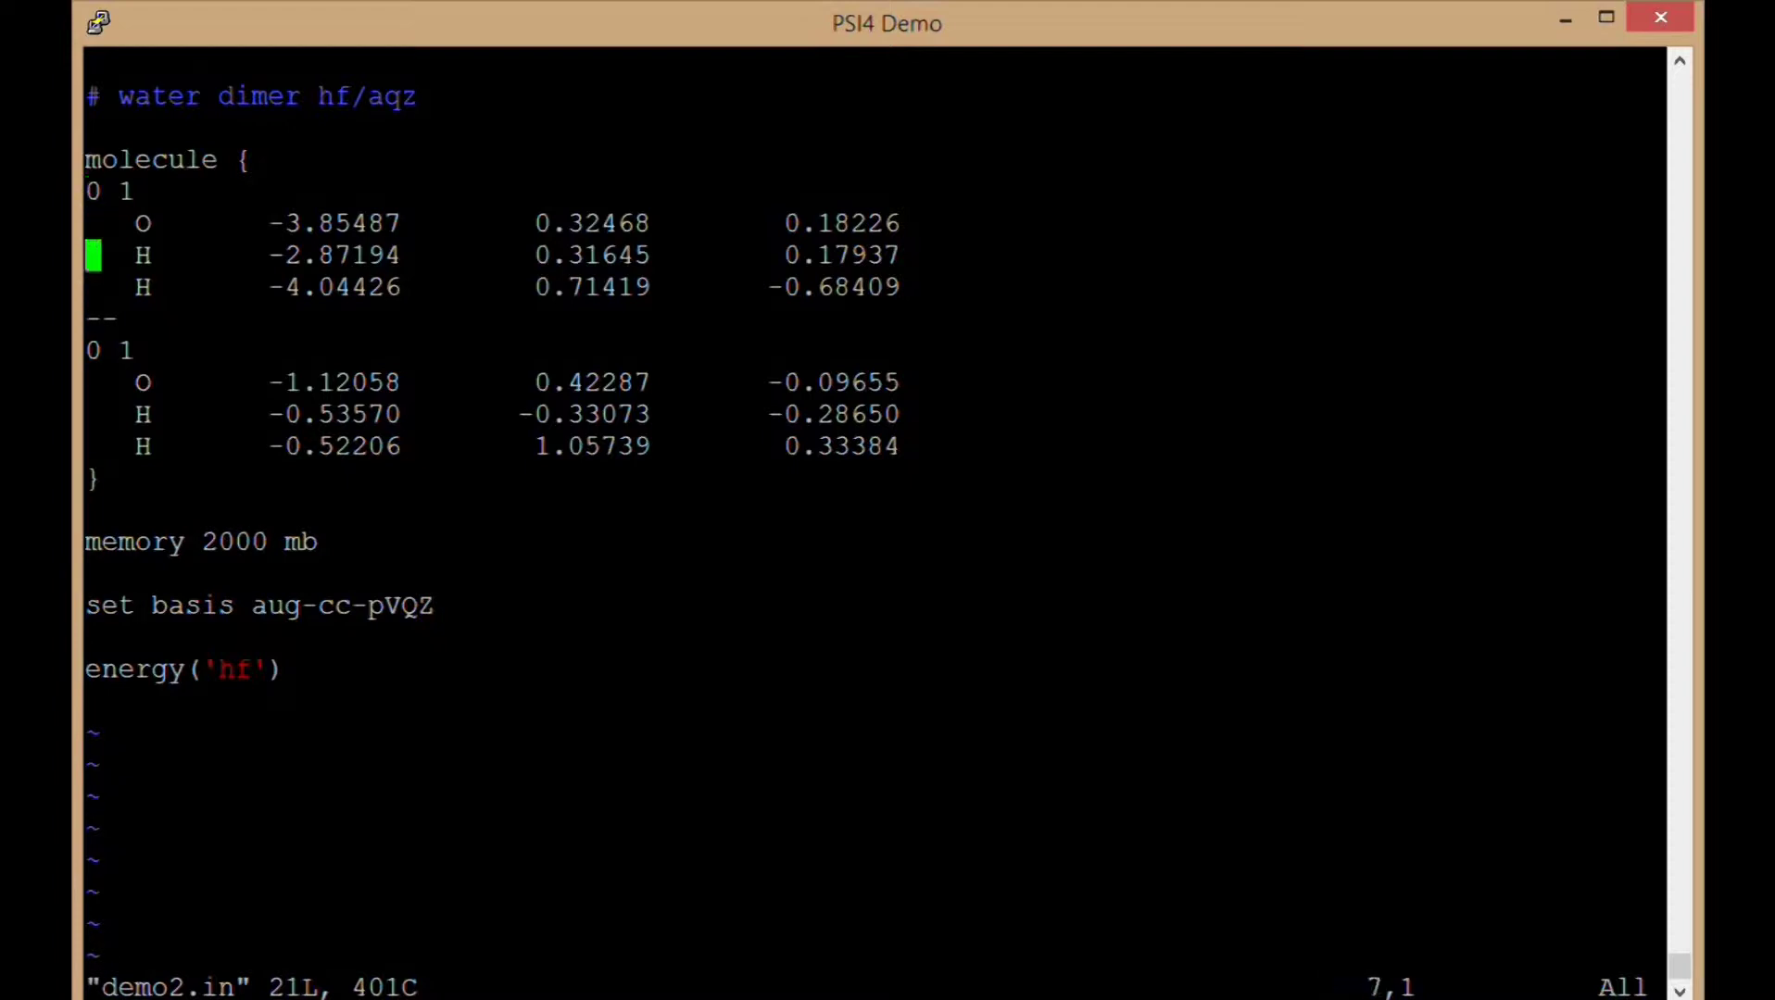
key("j")
key("j")
key("k")
key("k")
key("k")
key("k")
key("l")
key("l")
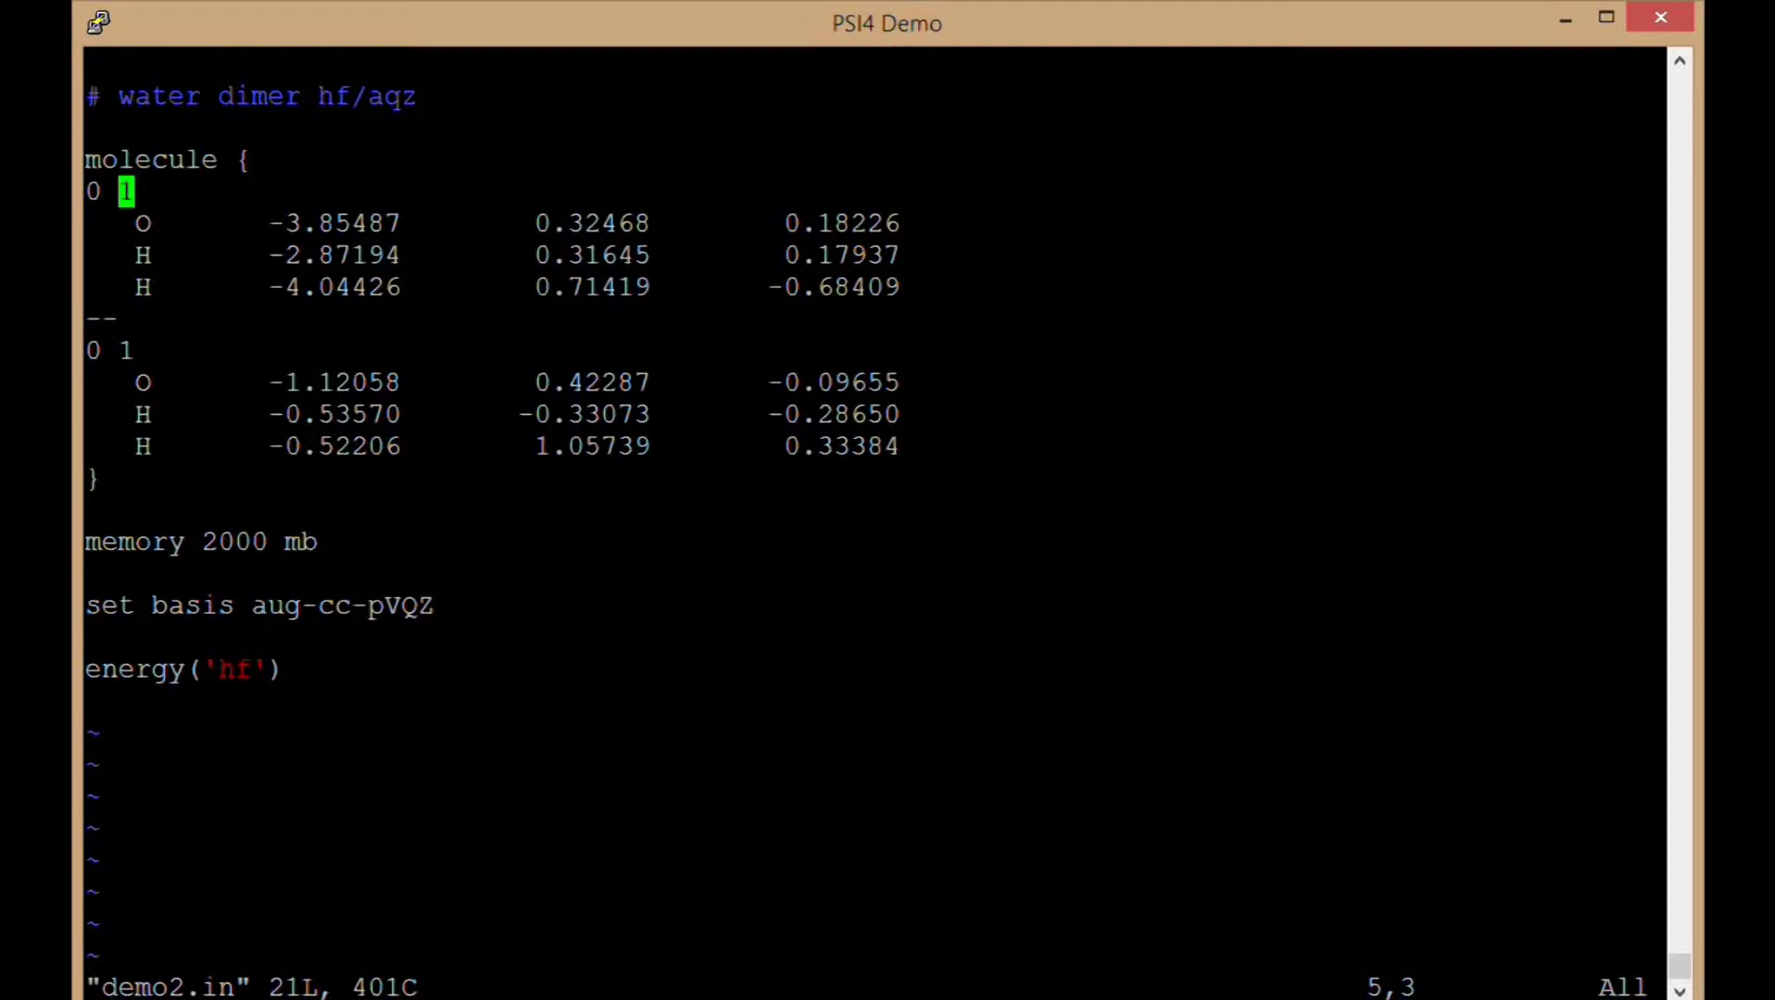
key("h")
key("h")
key("j")
key("j")
key("l")
key("k")
key("l")
key("l")
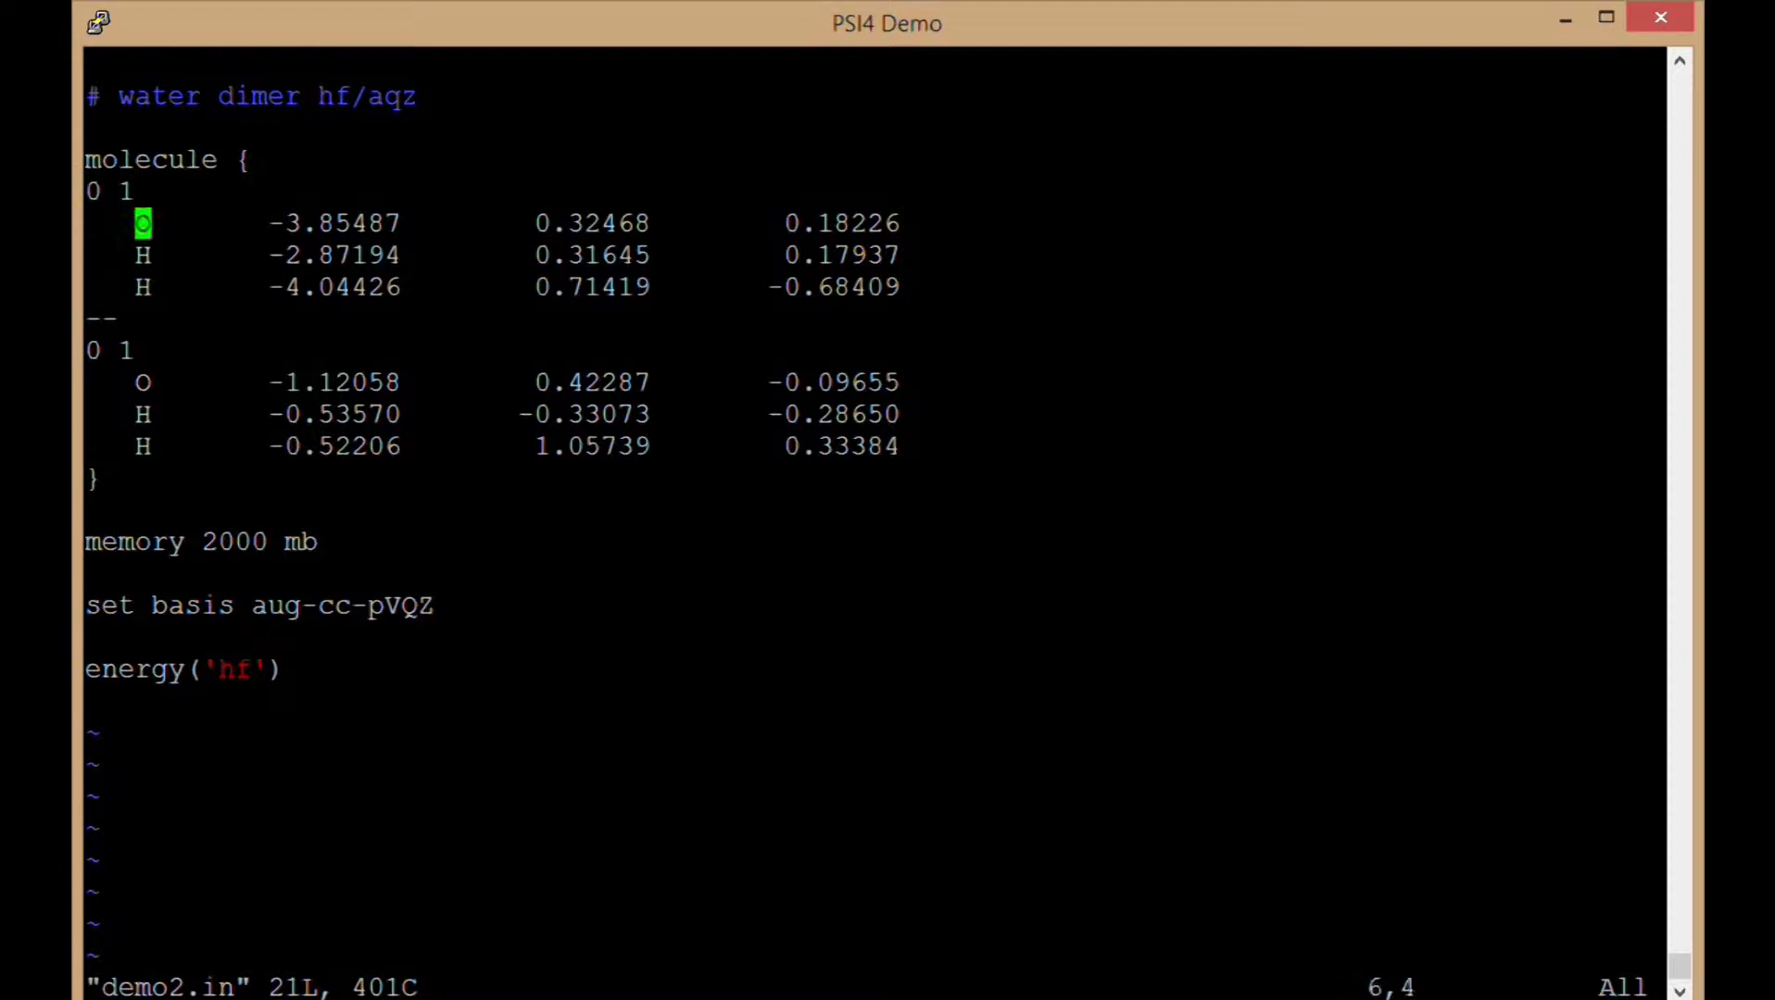
key("j")
key("j")
key("k")
key("k")
key("h")
key("h")
key("h")
key("j")
key("j")
key("j")
Delete the '--' separator and second charge line, inspect the merged block, then restore both.
key("d")
key("d")
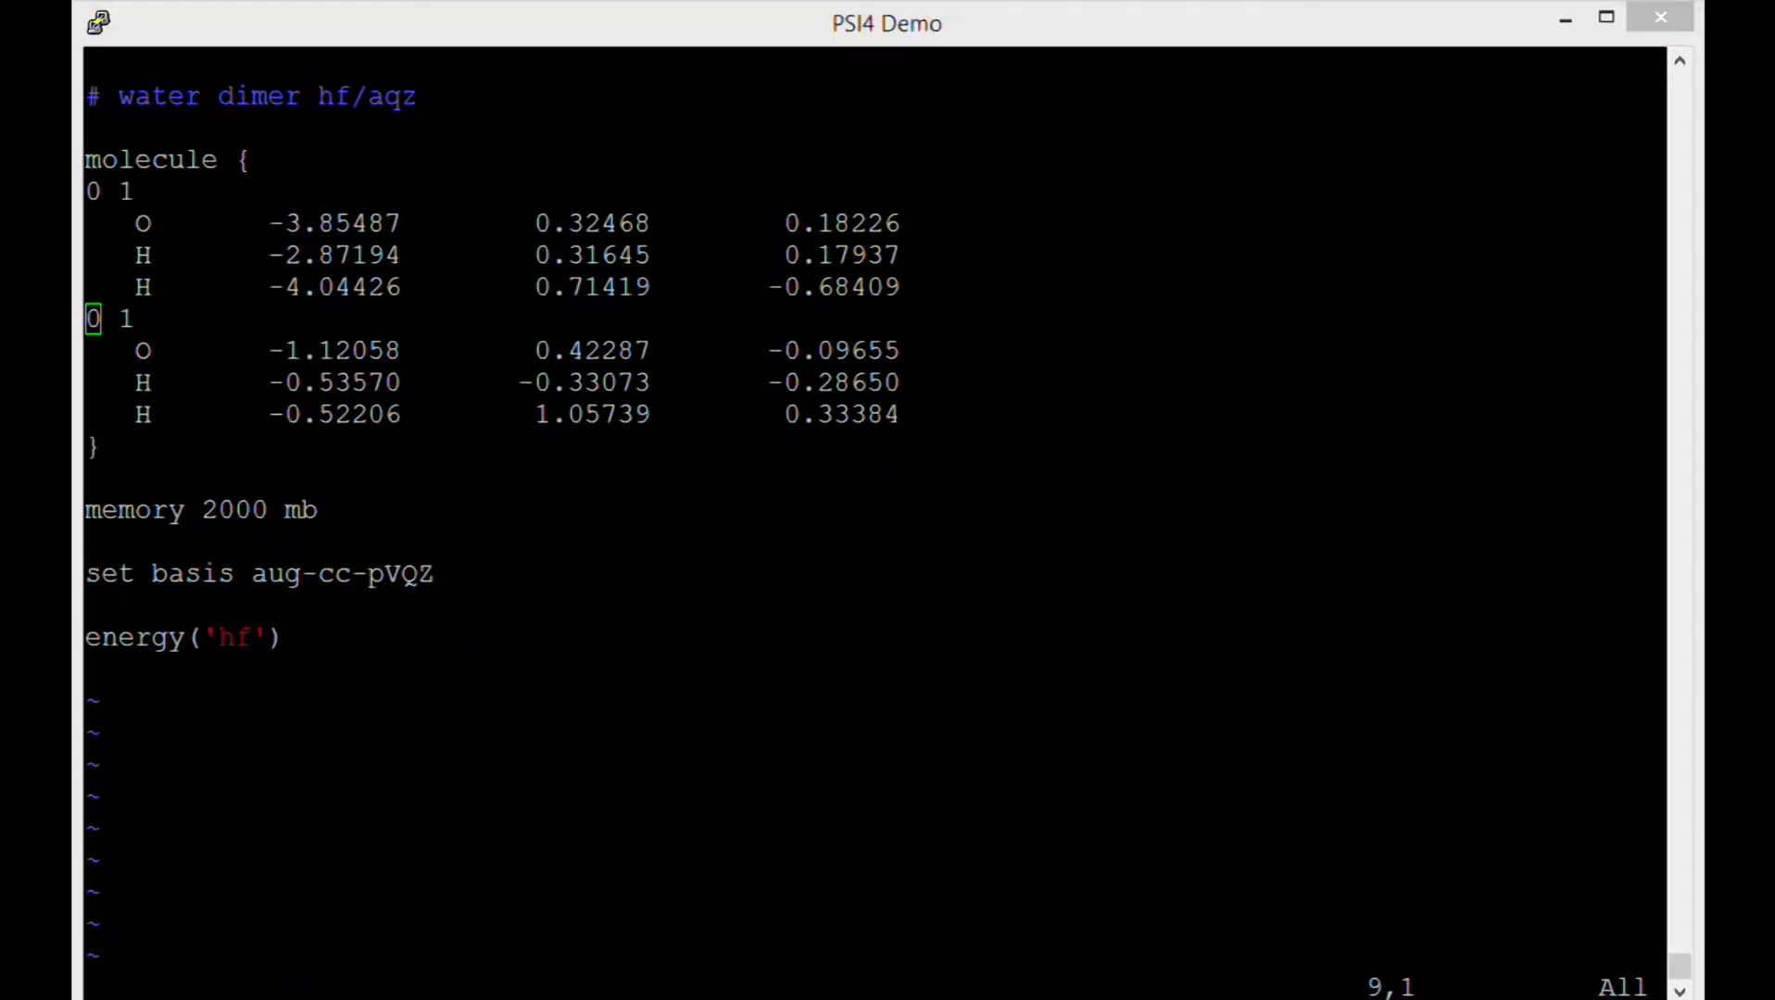
left_click(1000, 680)
key("d")
key("d")
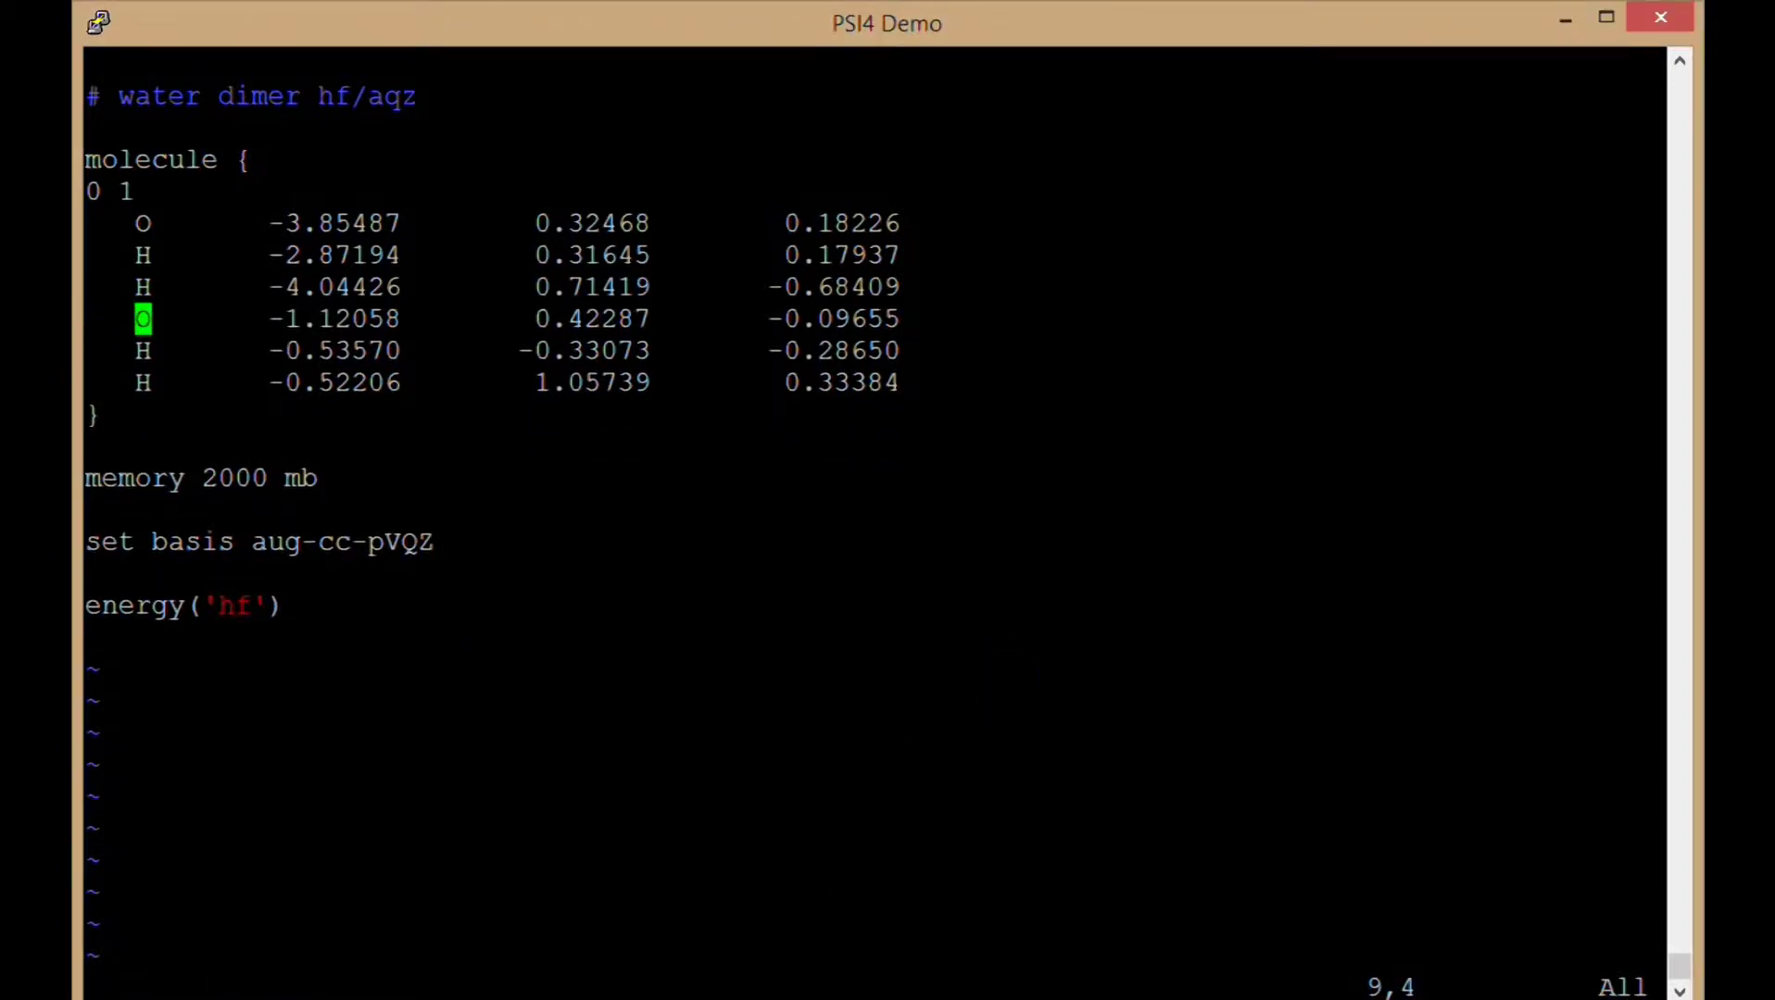
key("h")
key("h")
key("h")
key("j")
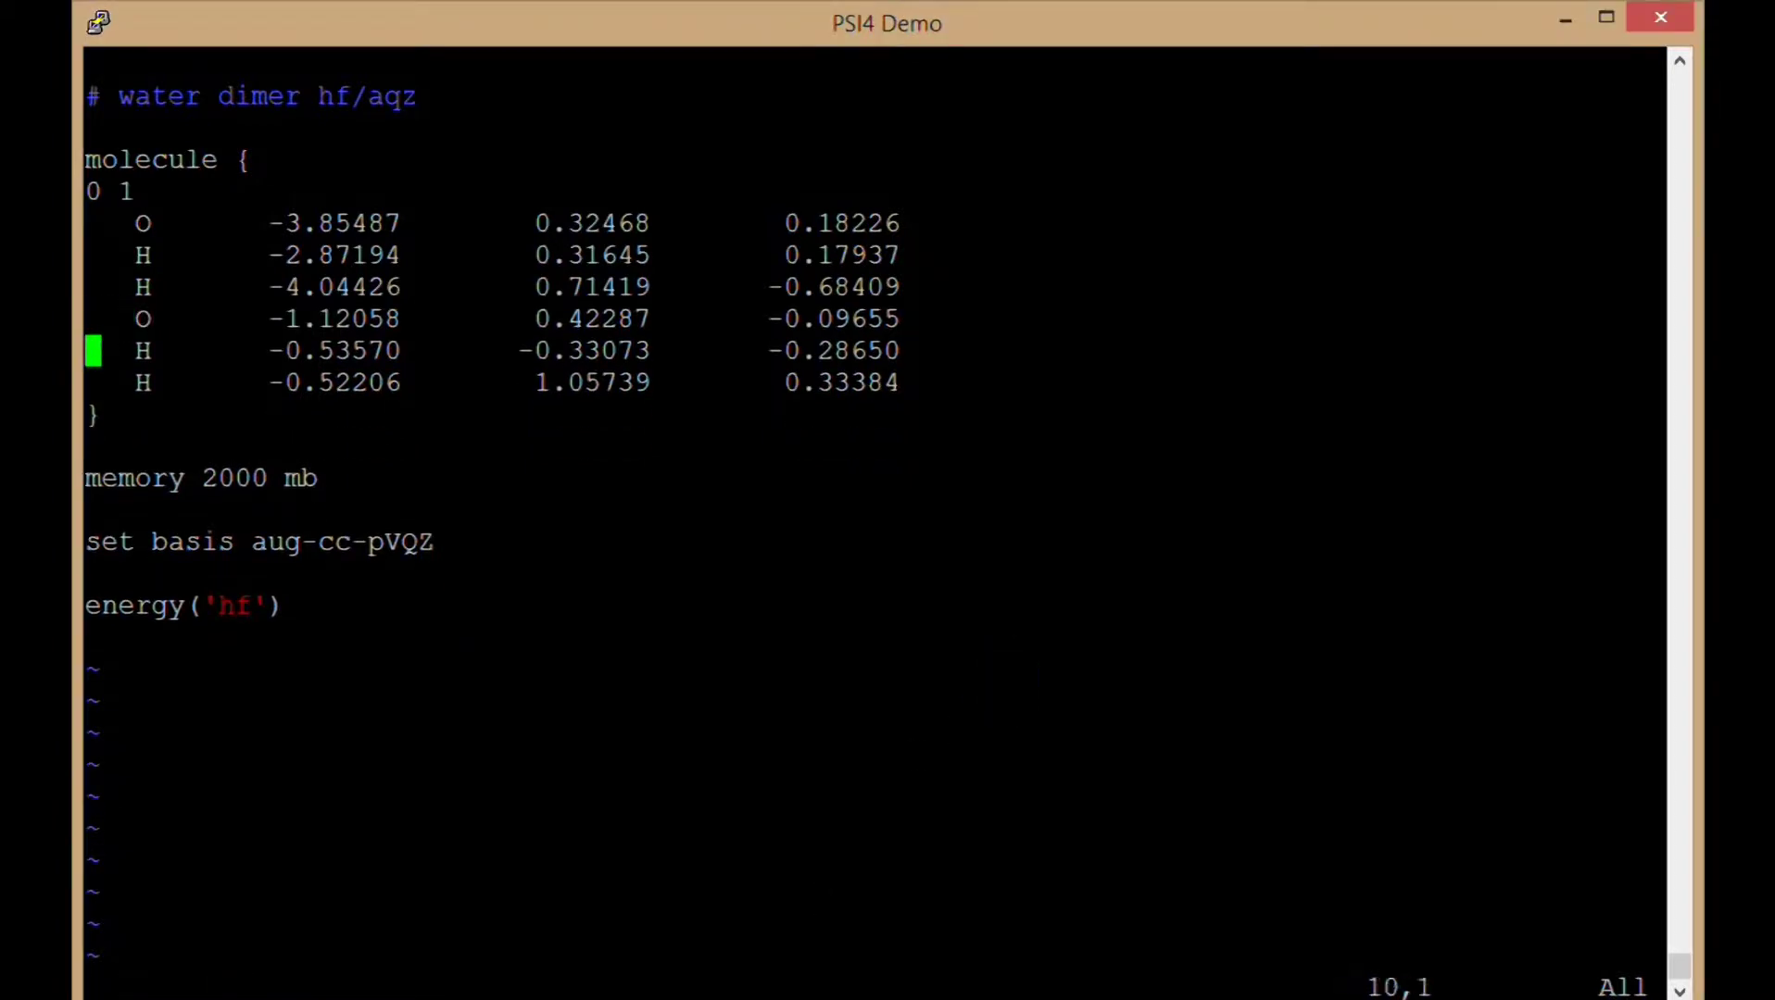
key("j")
key("j")
key("k")
key("k")
key("k")
key("k")
key("k")
key("k")
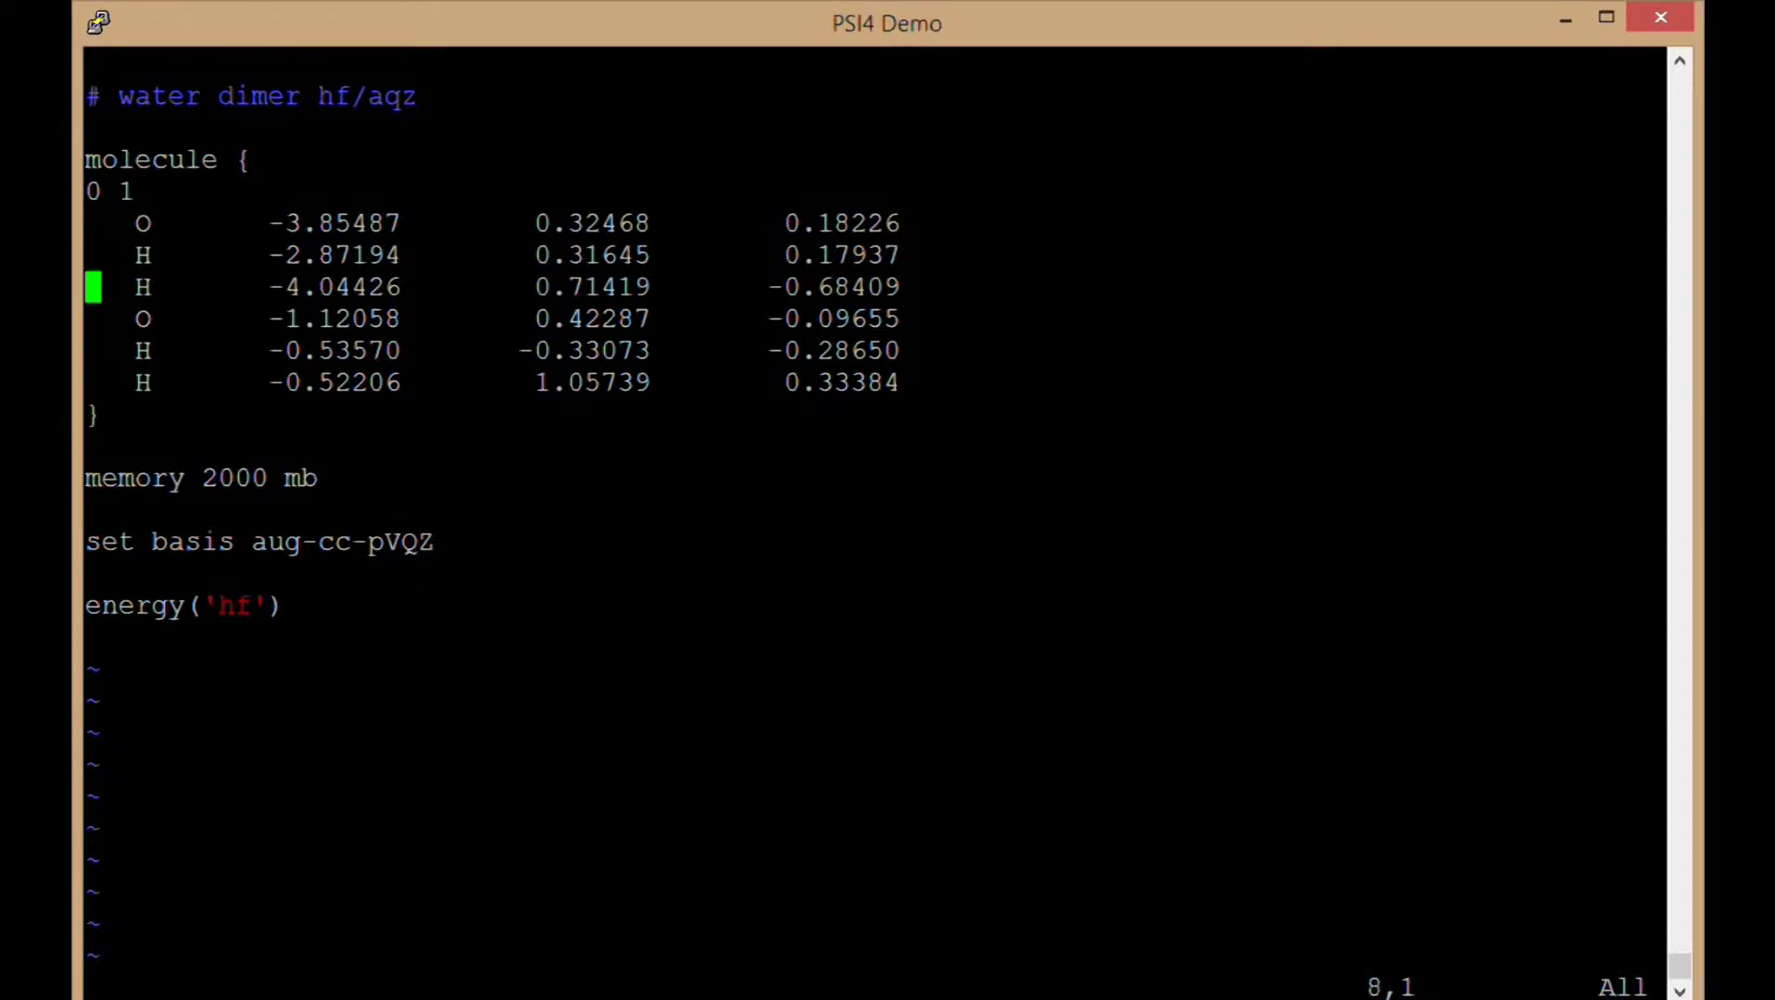
key("l")
key("l")
key("l")
key("j")
key("j")
key("j")
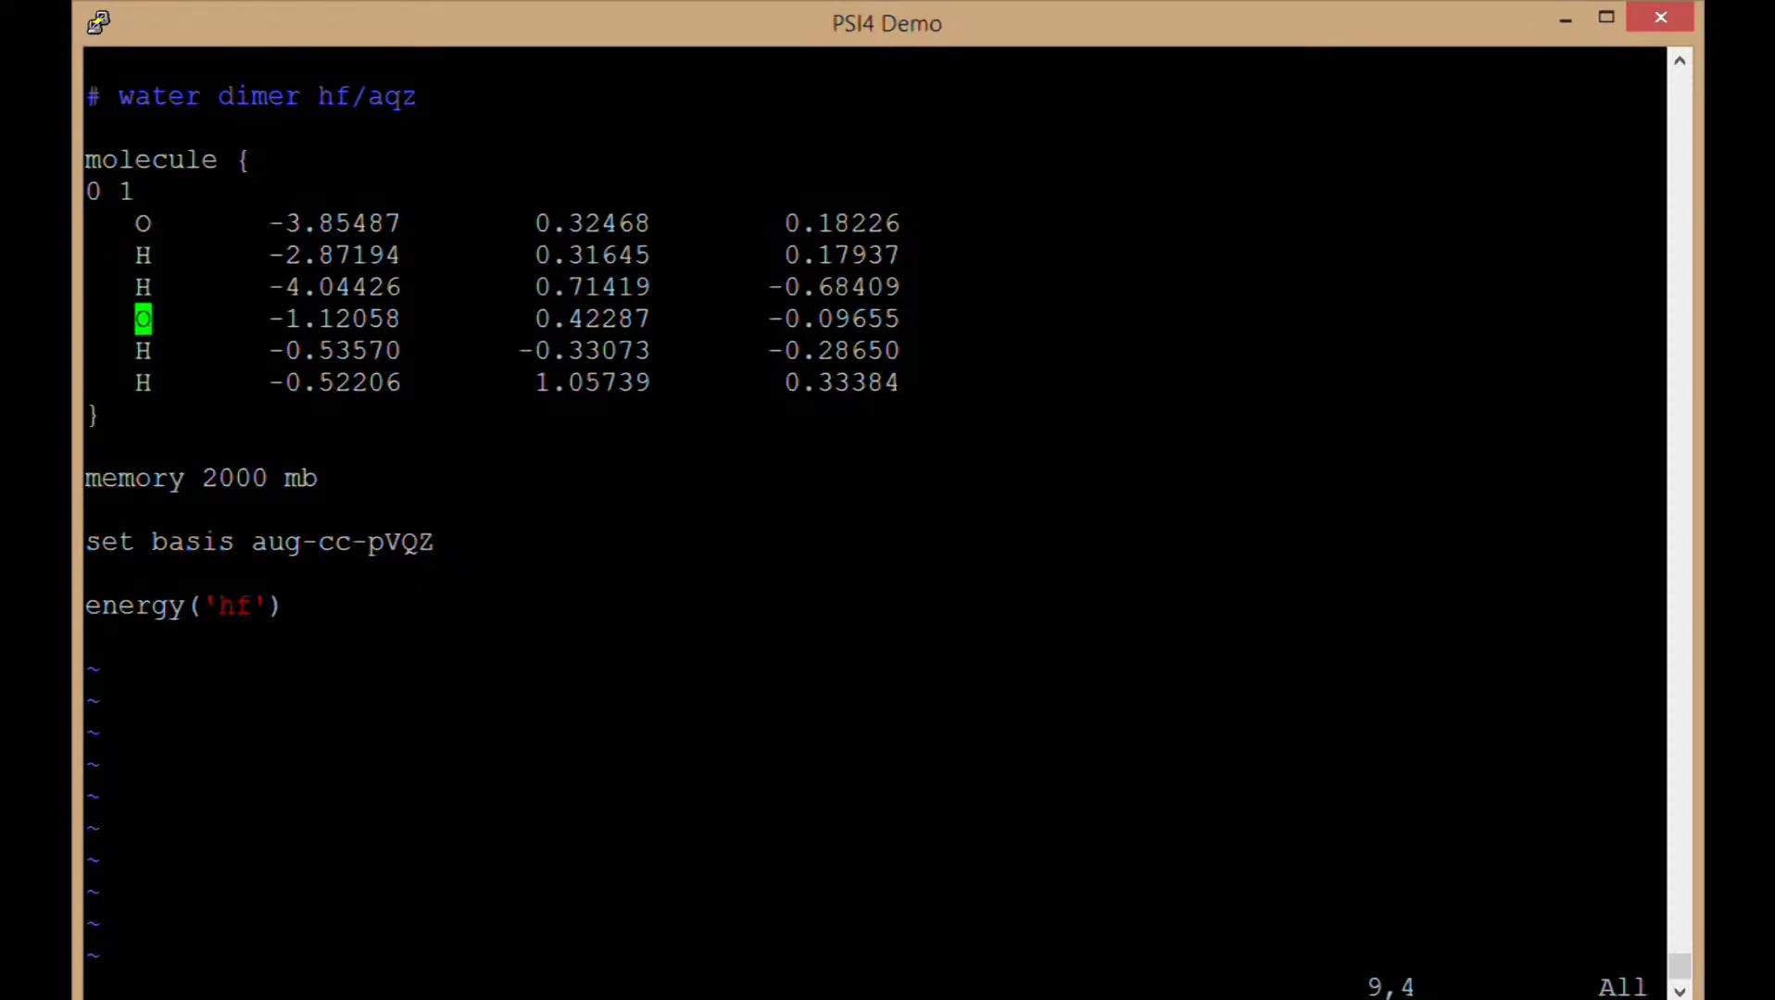
key("k")
key("k")
key("h")
key("j")
key("p")
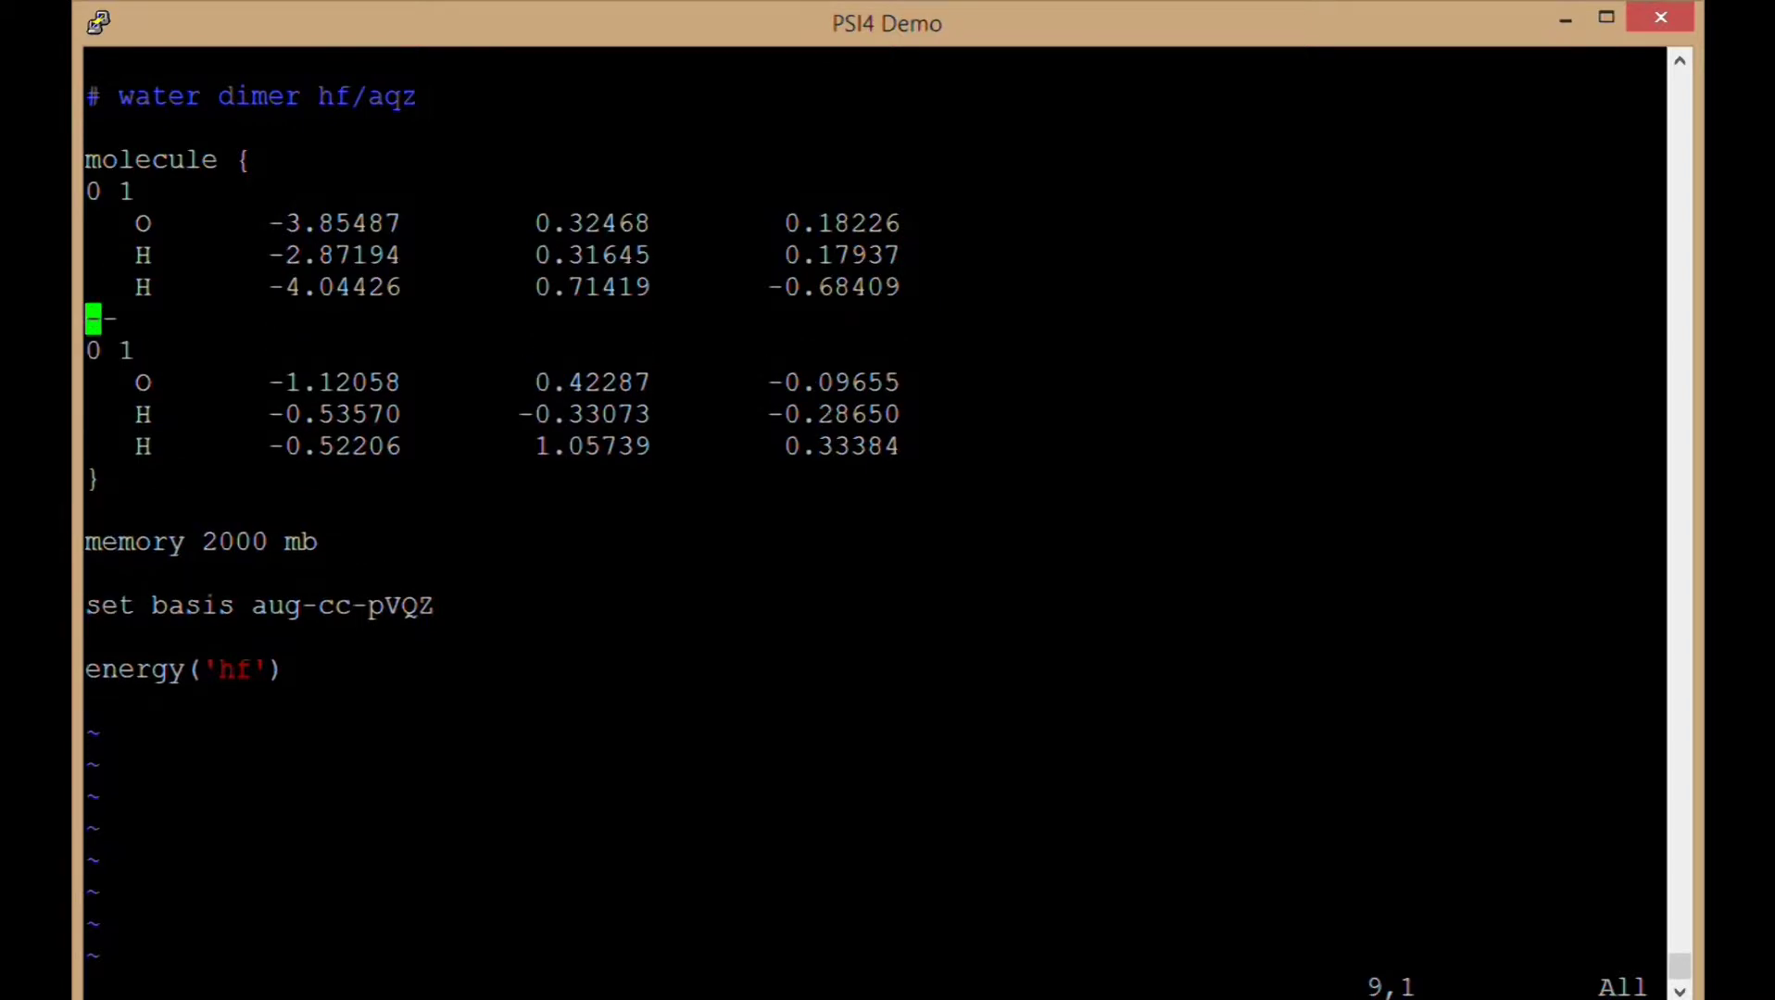
Go through the second water's atoms to the 2000 mb memory setting.
key("j")
key("j")
key("j")
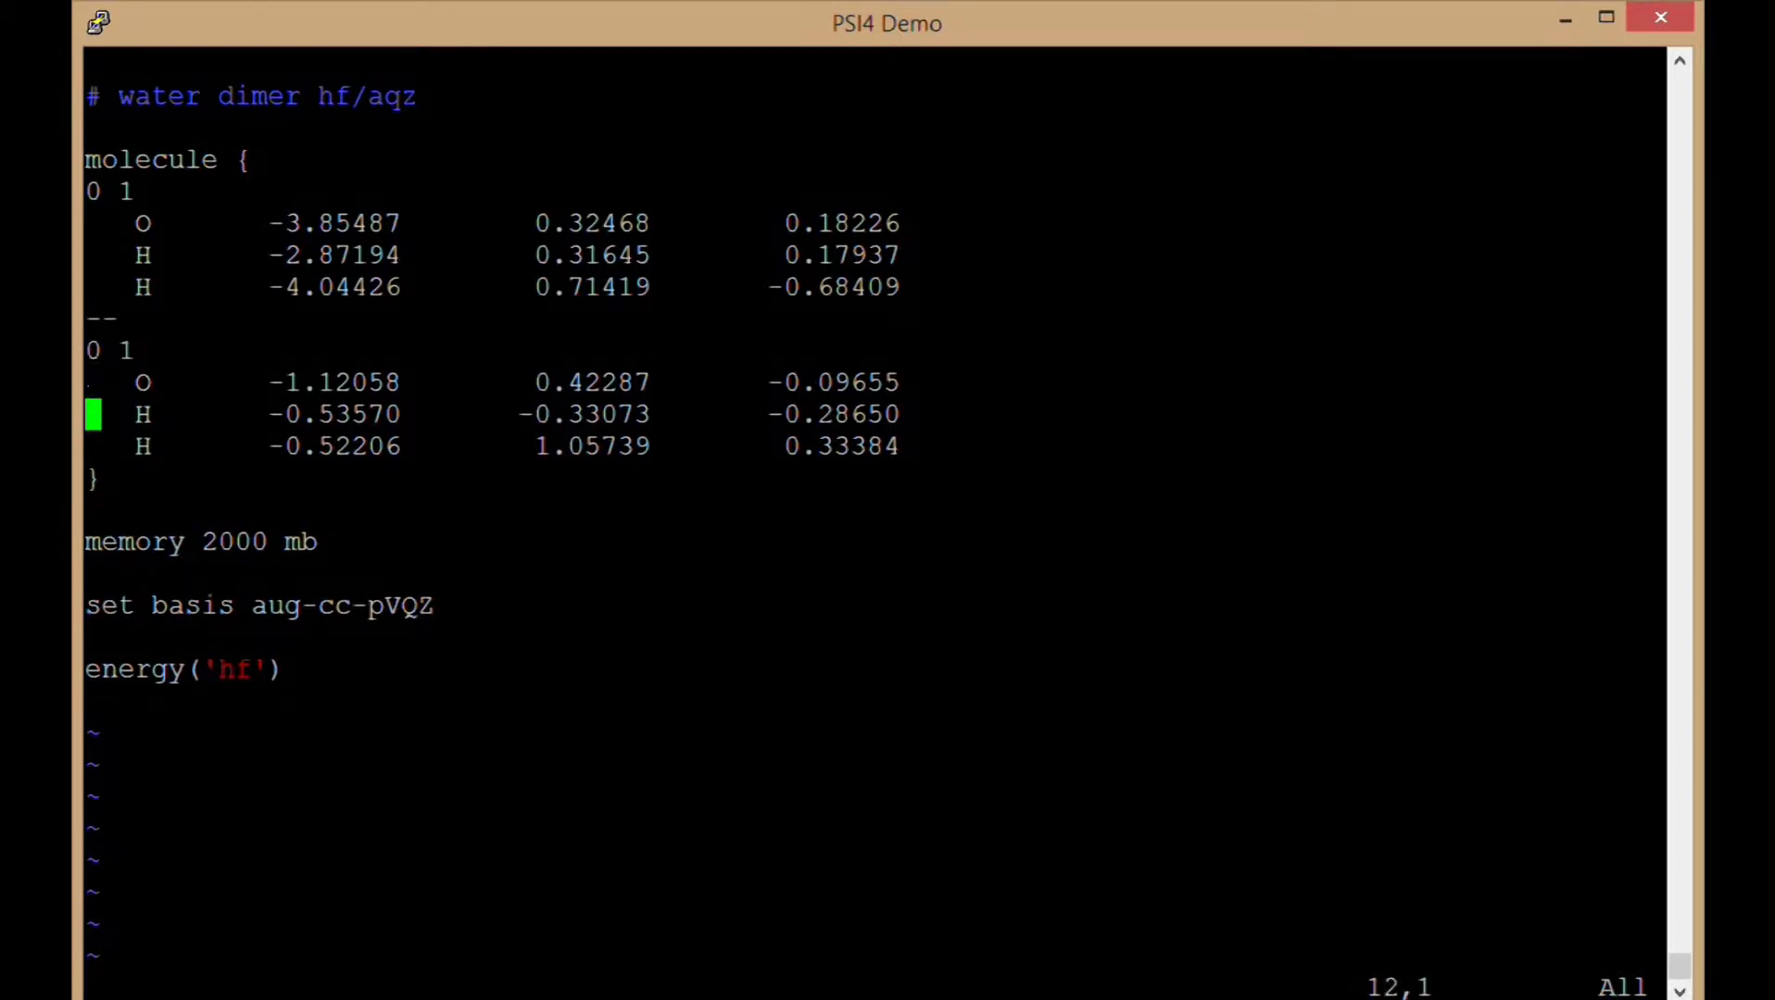
key("j")
key("j")
key("k")
key("k")
key("k")
key("k")
key("j")
key("j")
key("j")
key("j")
key("j")
key("j")
key("l")
key("l")
key("w")
key("l")
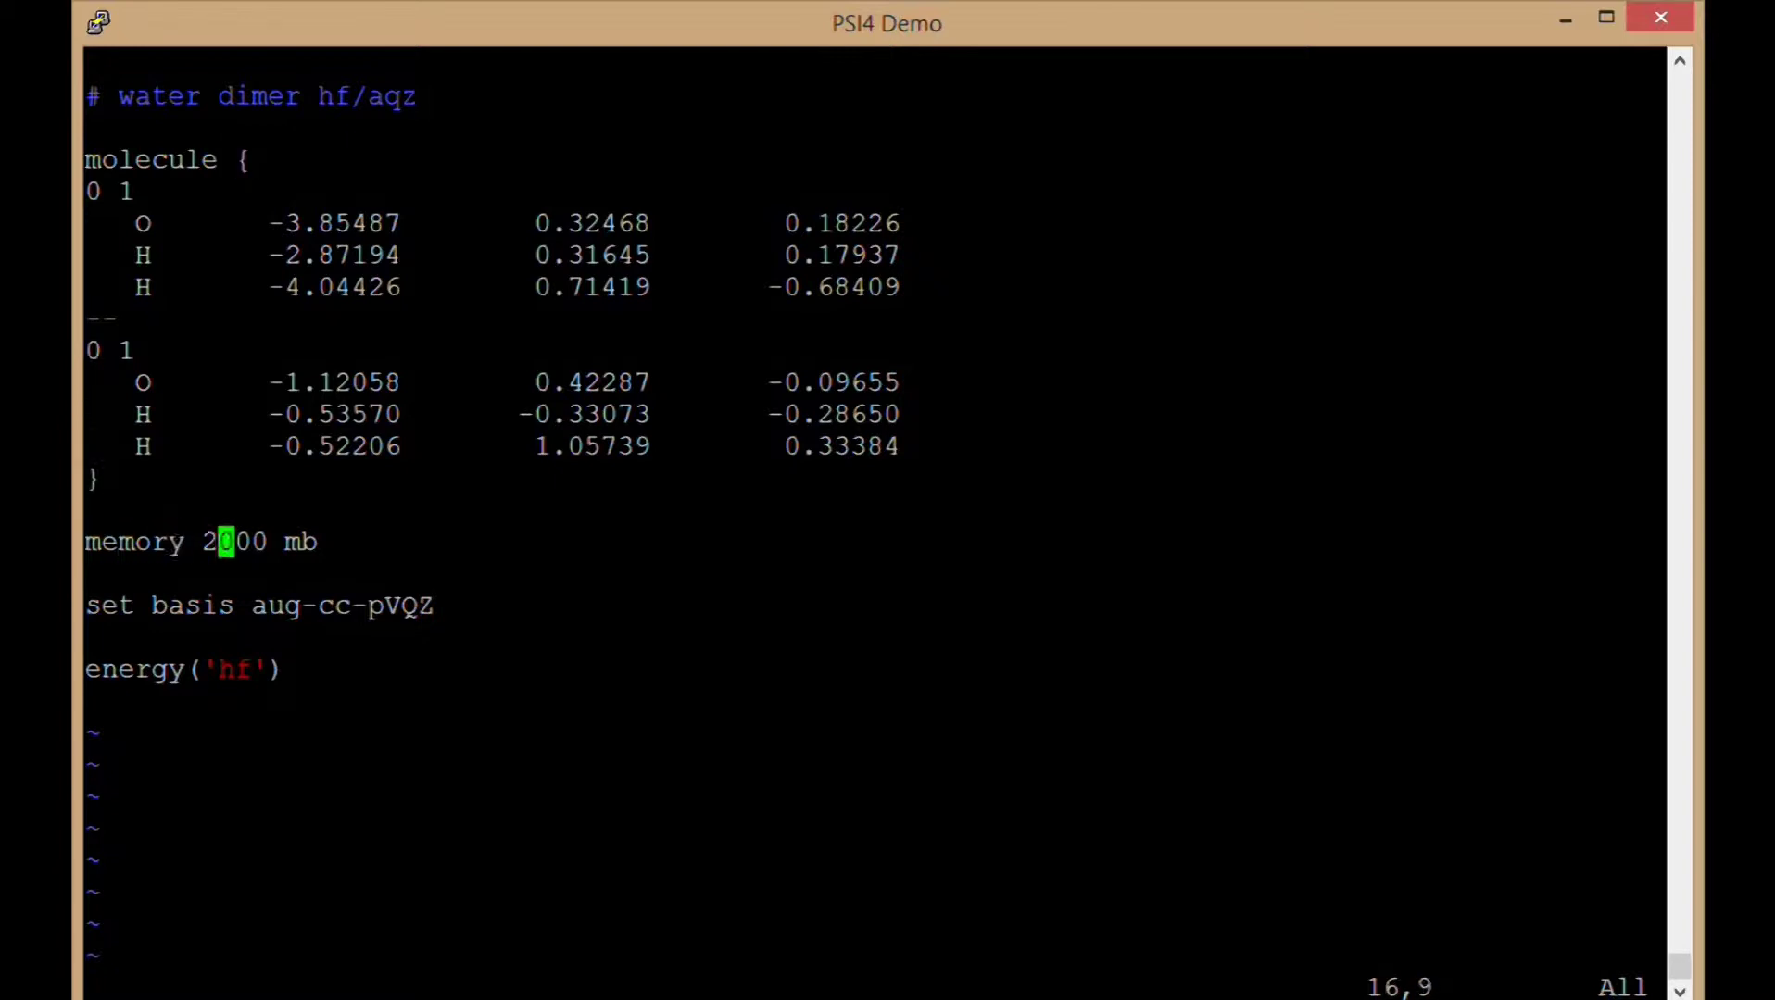
key("l")
key("w")
key("h")
key("h")
key("h")
key("0")
key("j")
key("j")
Inspect the aug-cc-pVQZ basis line, reach energy('hf'), and save and quit with :x.
key("l")
key("w")
key("l")
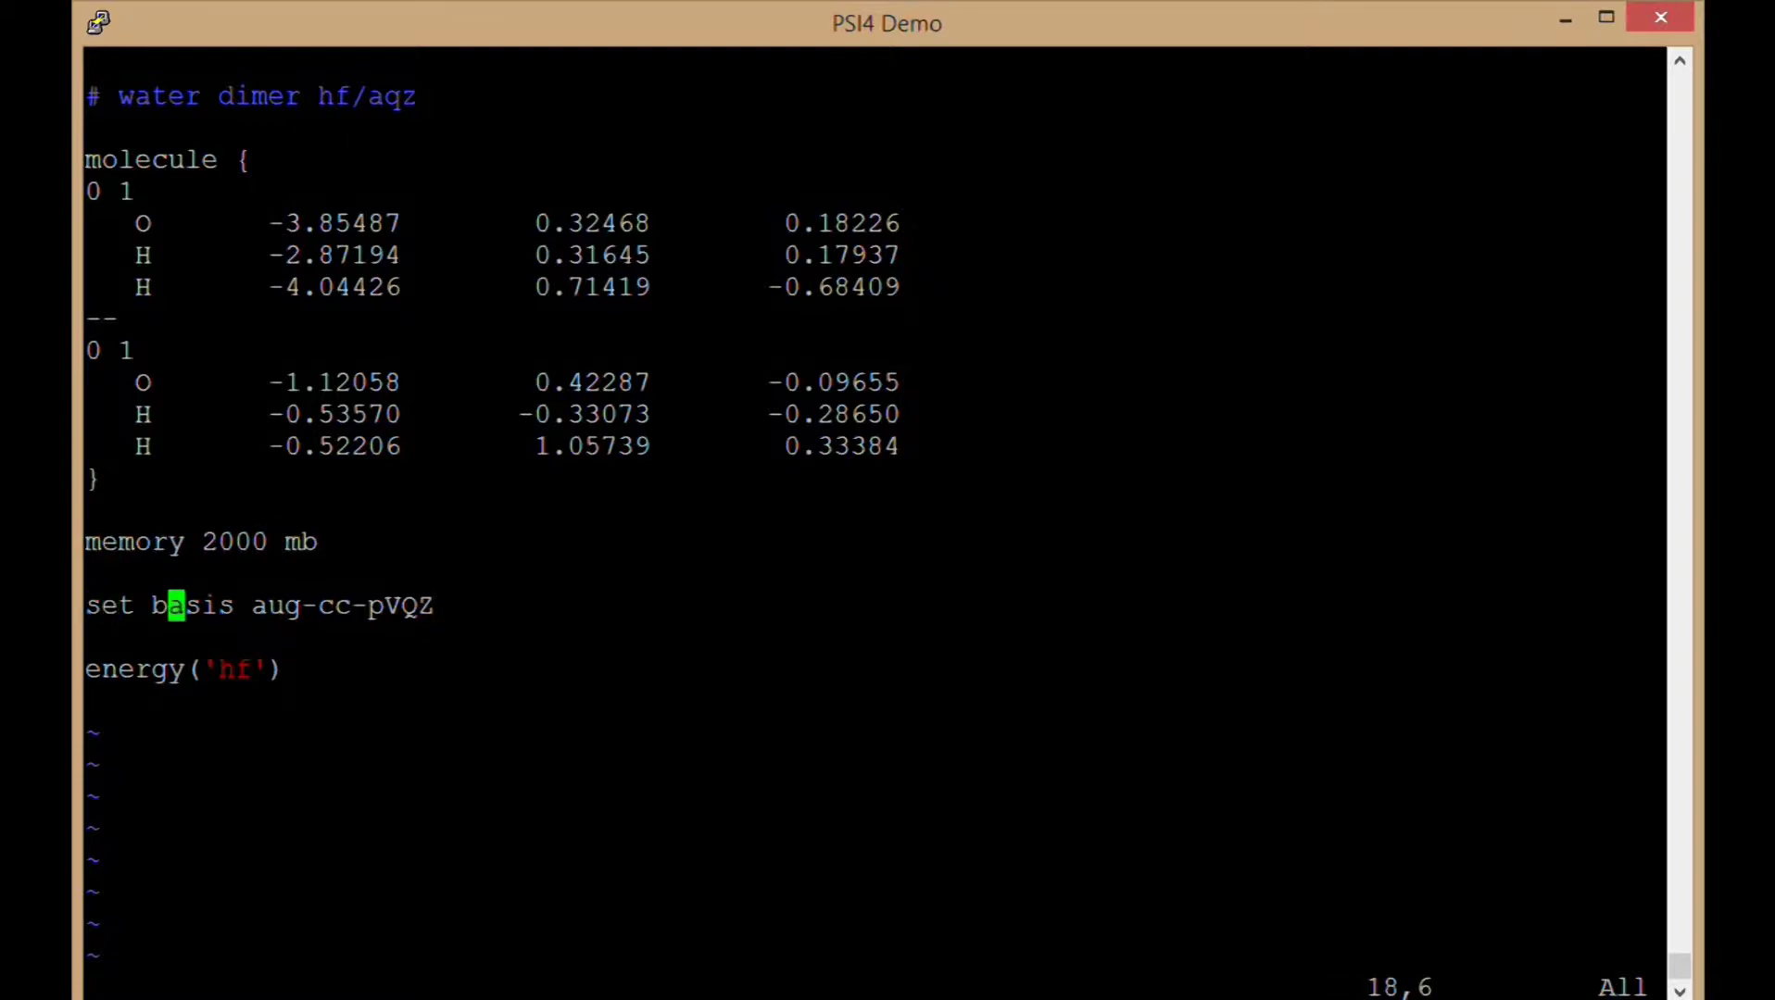
key("w")
key("w")
key("w")
key("w")
key("h")
key("h")
key("h")
key("h")
key("h")
key("l")
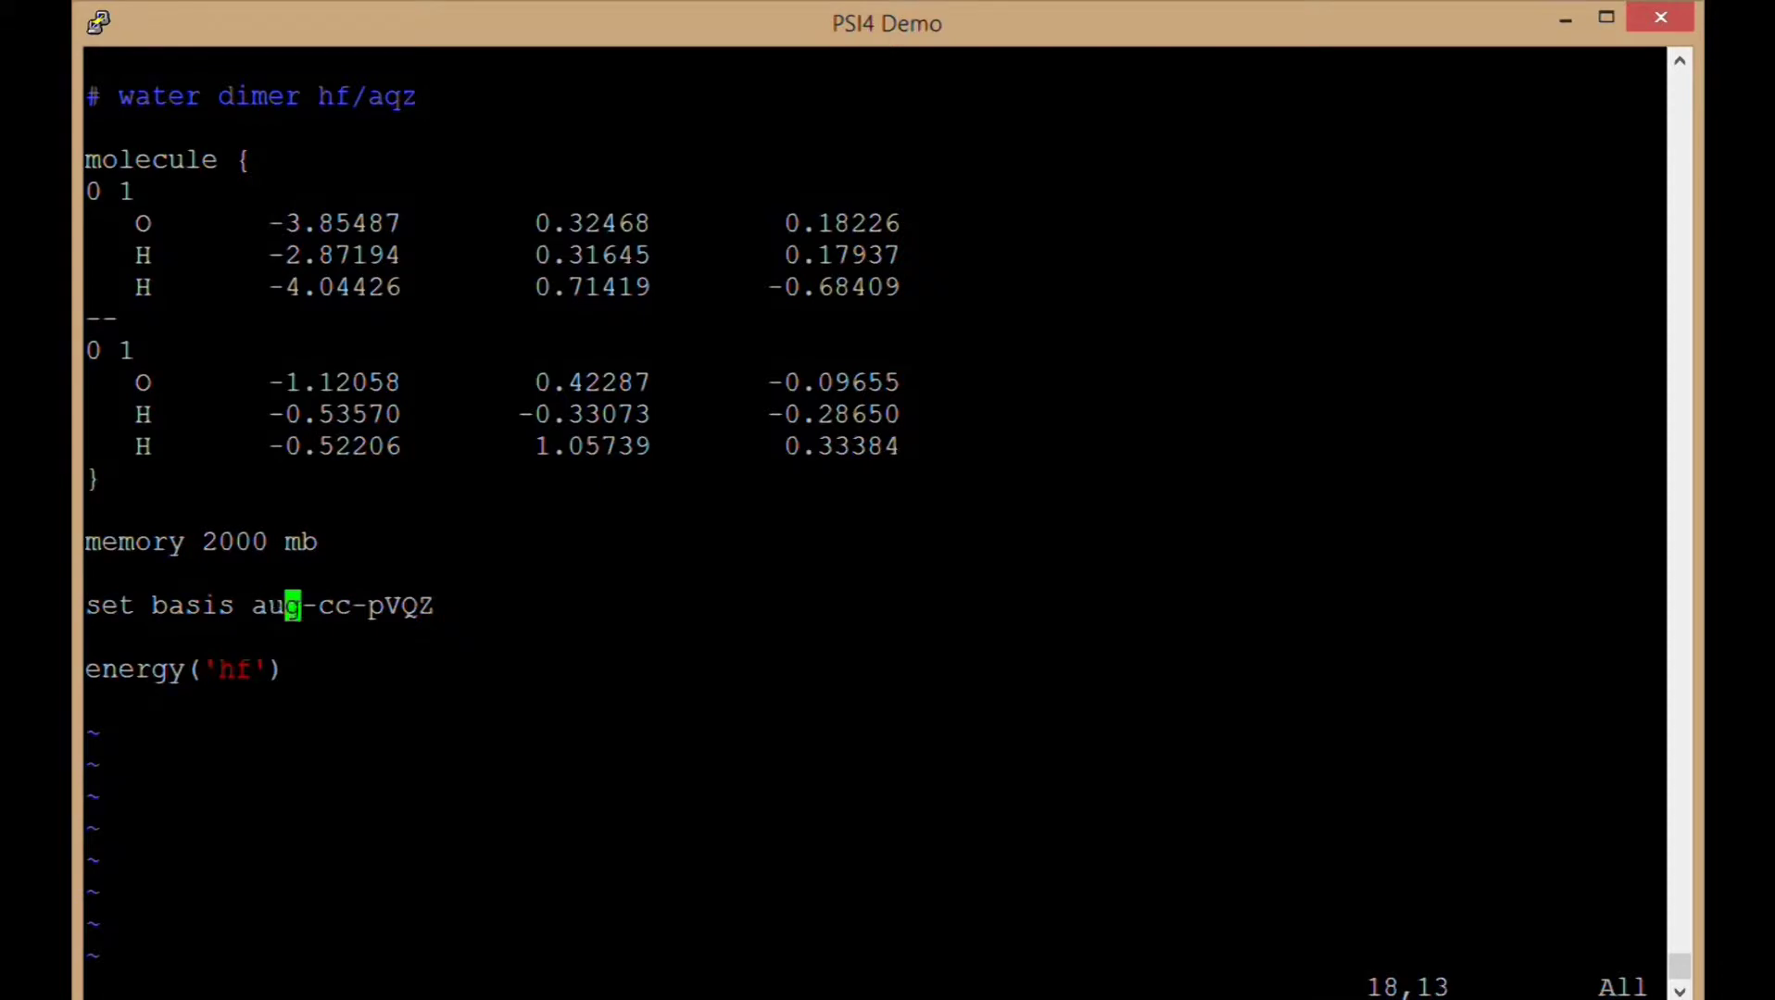
key("l")
key("l")
key("l")
key("l")
key("l")
key("l")
key("l")
key("l")
key("h")
key("h")
key("h")
key("h")
key("h")
key("h")
key("h")
key("h")
key("h")
key("h")
key("h")
key("h")
key("h")
key("h")
key("h")
key("h")
key("h")
key("h")
key("h")
key("h")
key("j")
key("j")
key("l")
key("l")
key("l")
key("l")
key("l")
key("l")
key("l")
key("l")
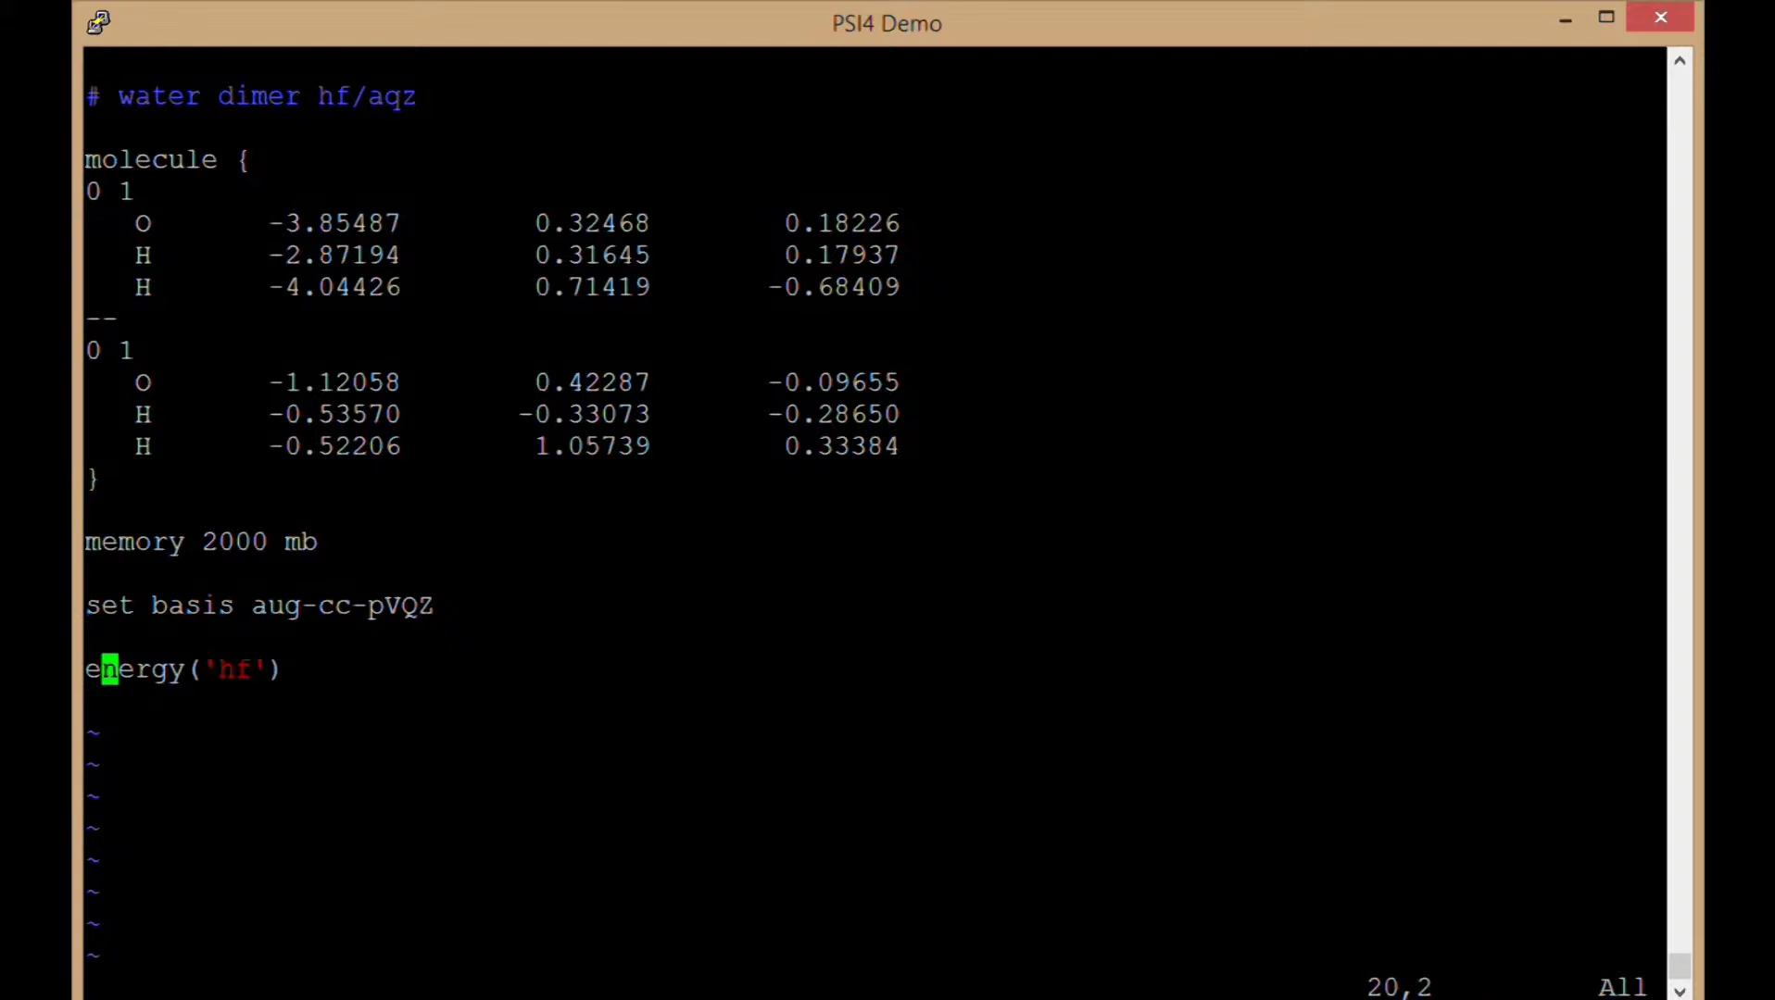
type(":x")
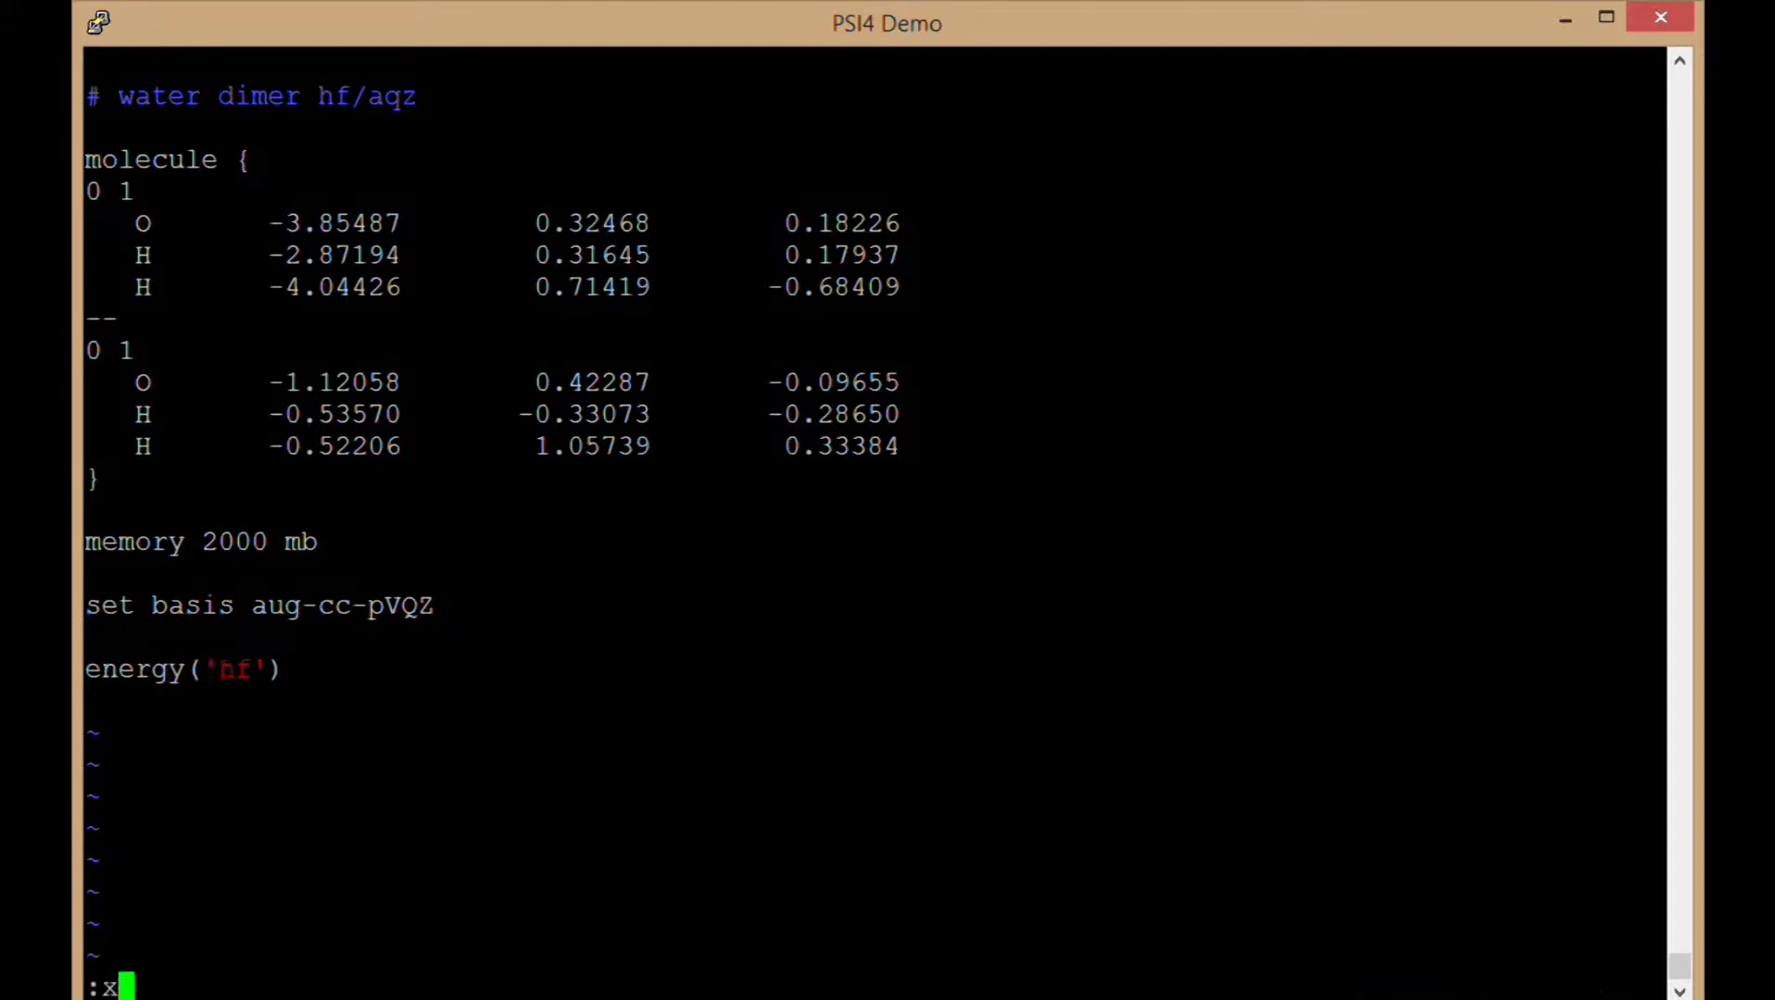
key("Return")
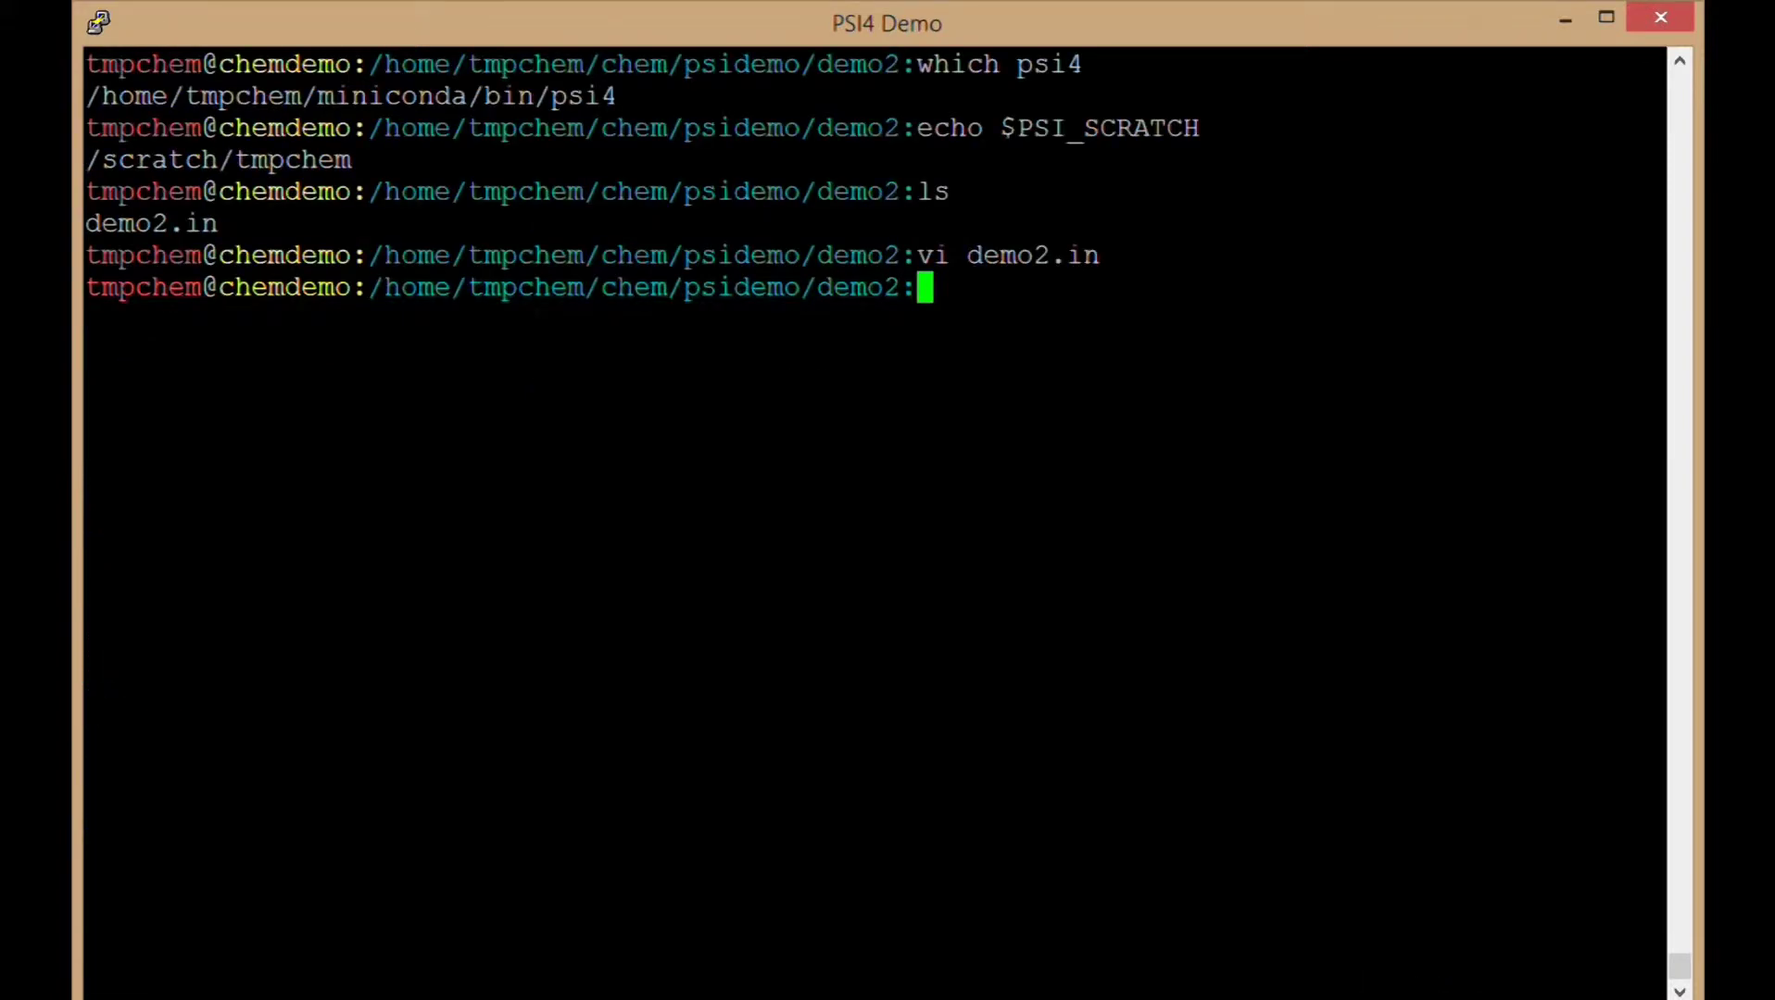
Run psi4 demo2.in -n 2 in the background and follow demo2.out with tail -f until done.
type("psi4 ")
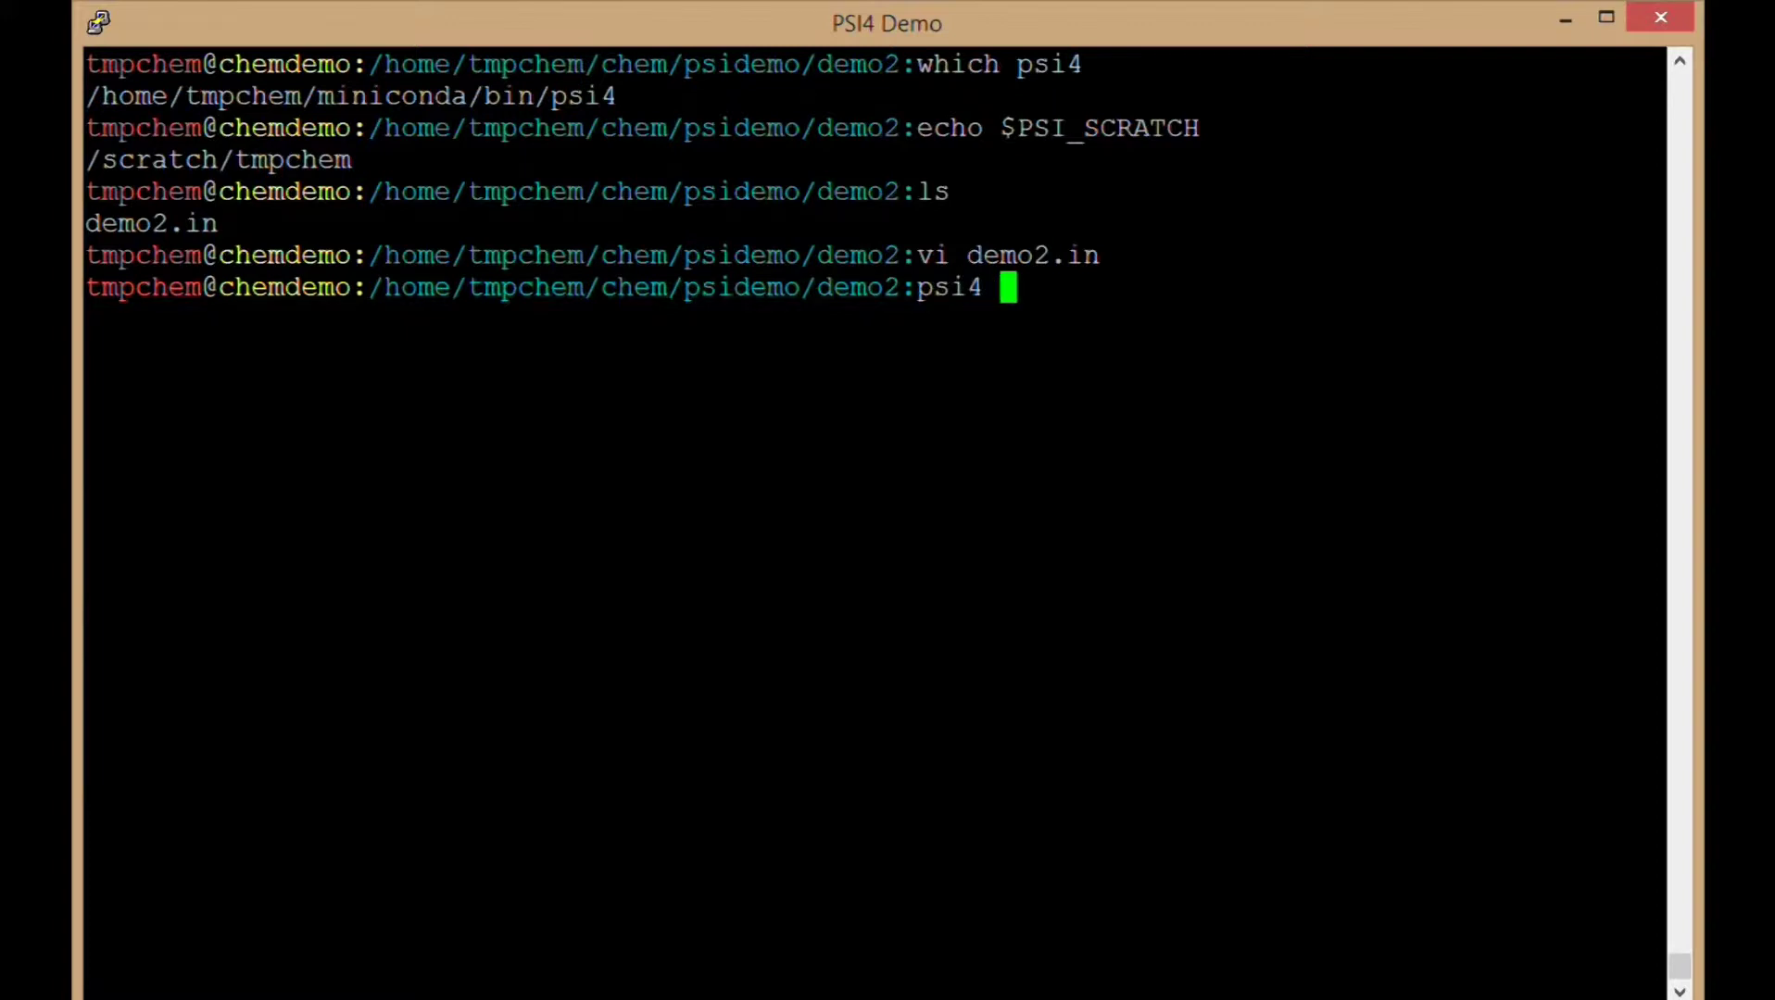
type("demo2.in ")
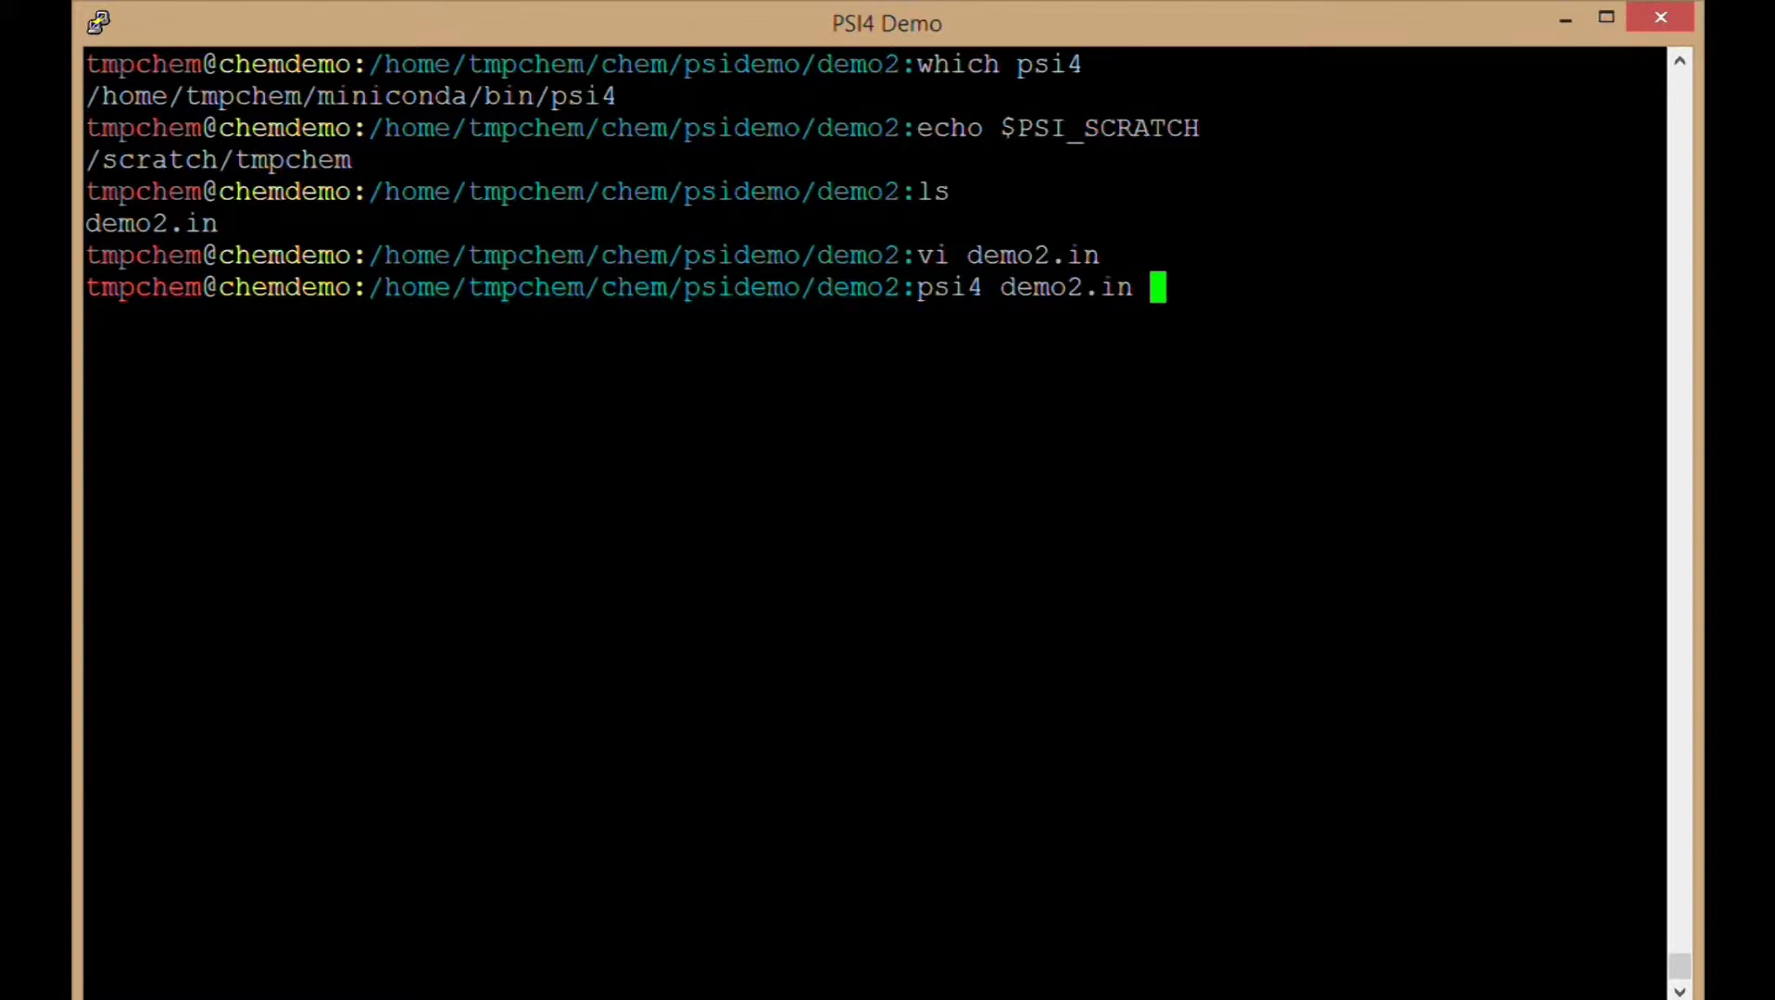
type("-n 2 ")
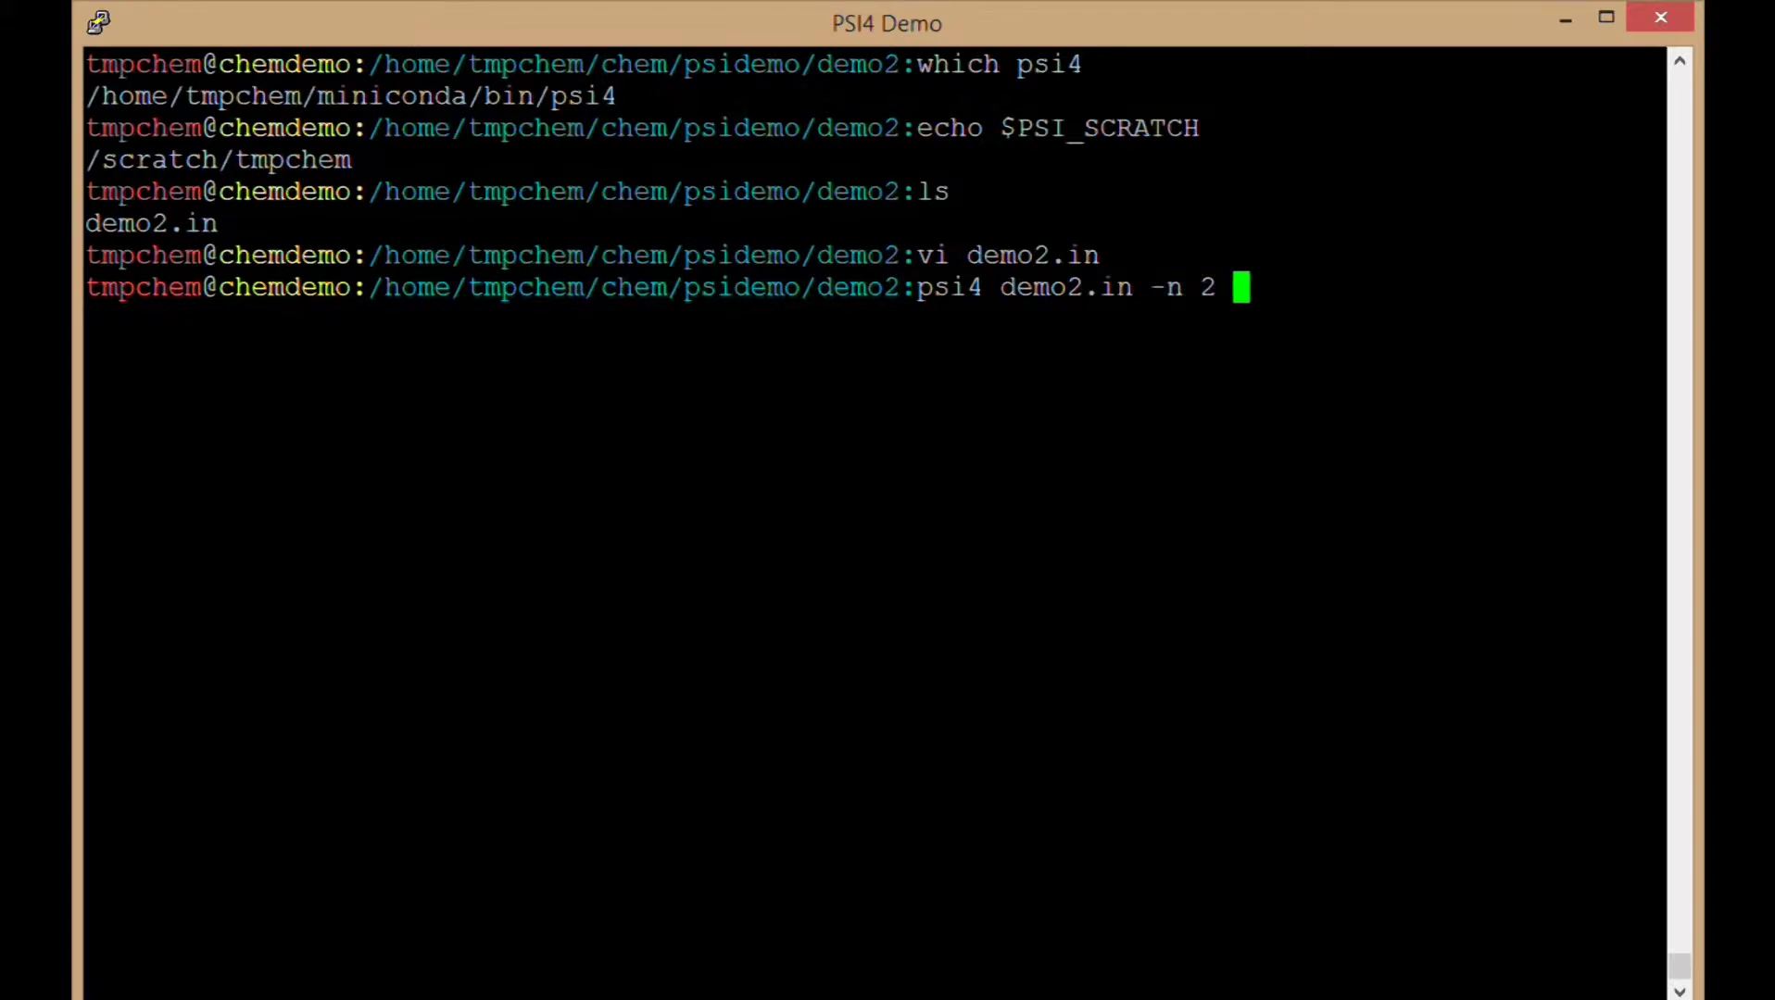
type("&")
key("Return")
type("tail -f demo2.")
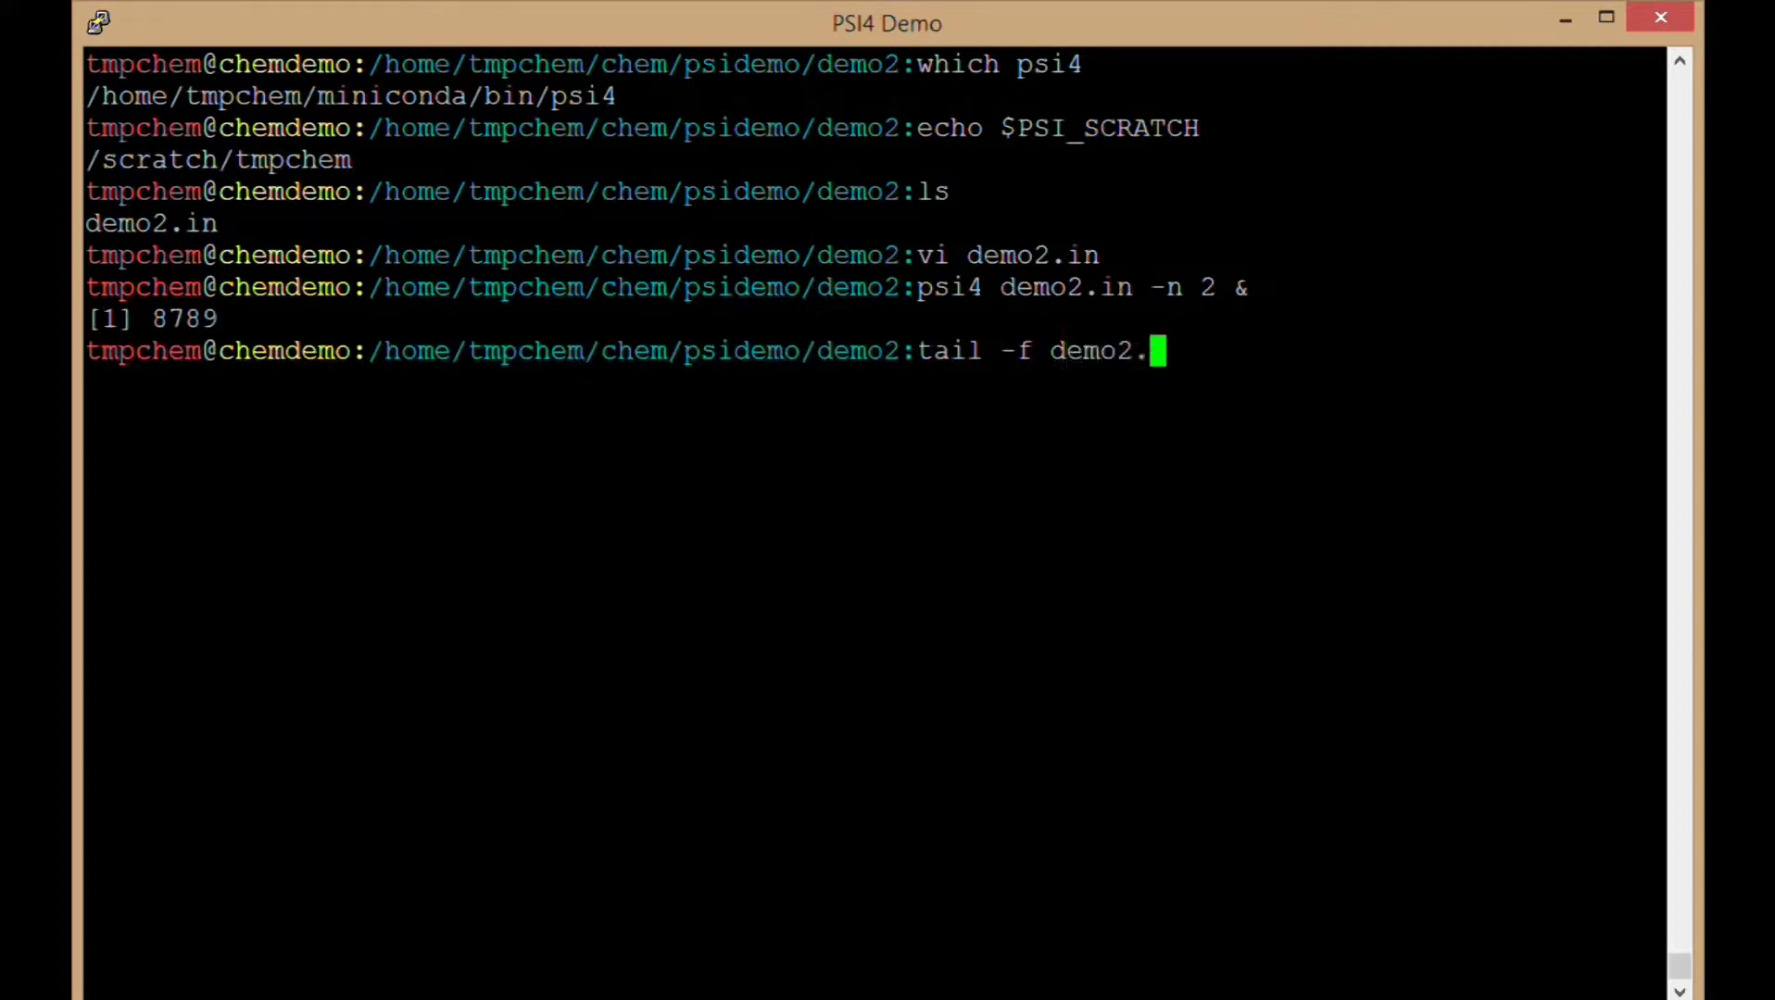
type("out")
key("Return")
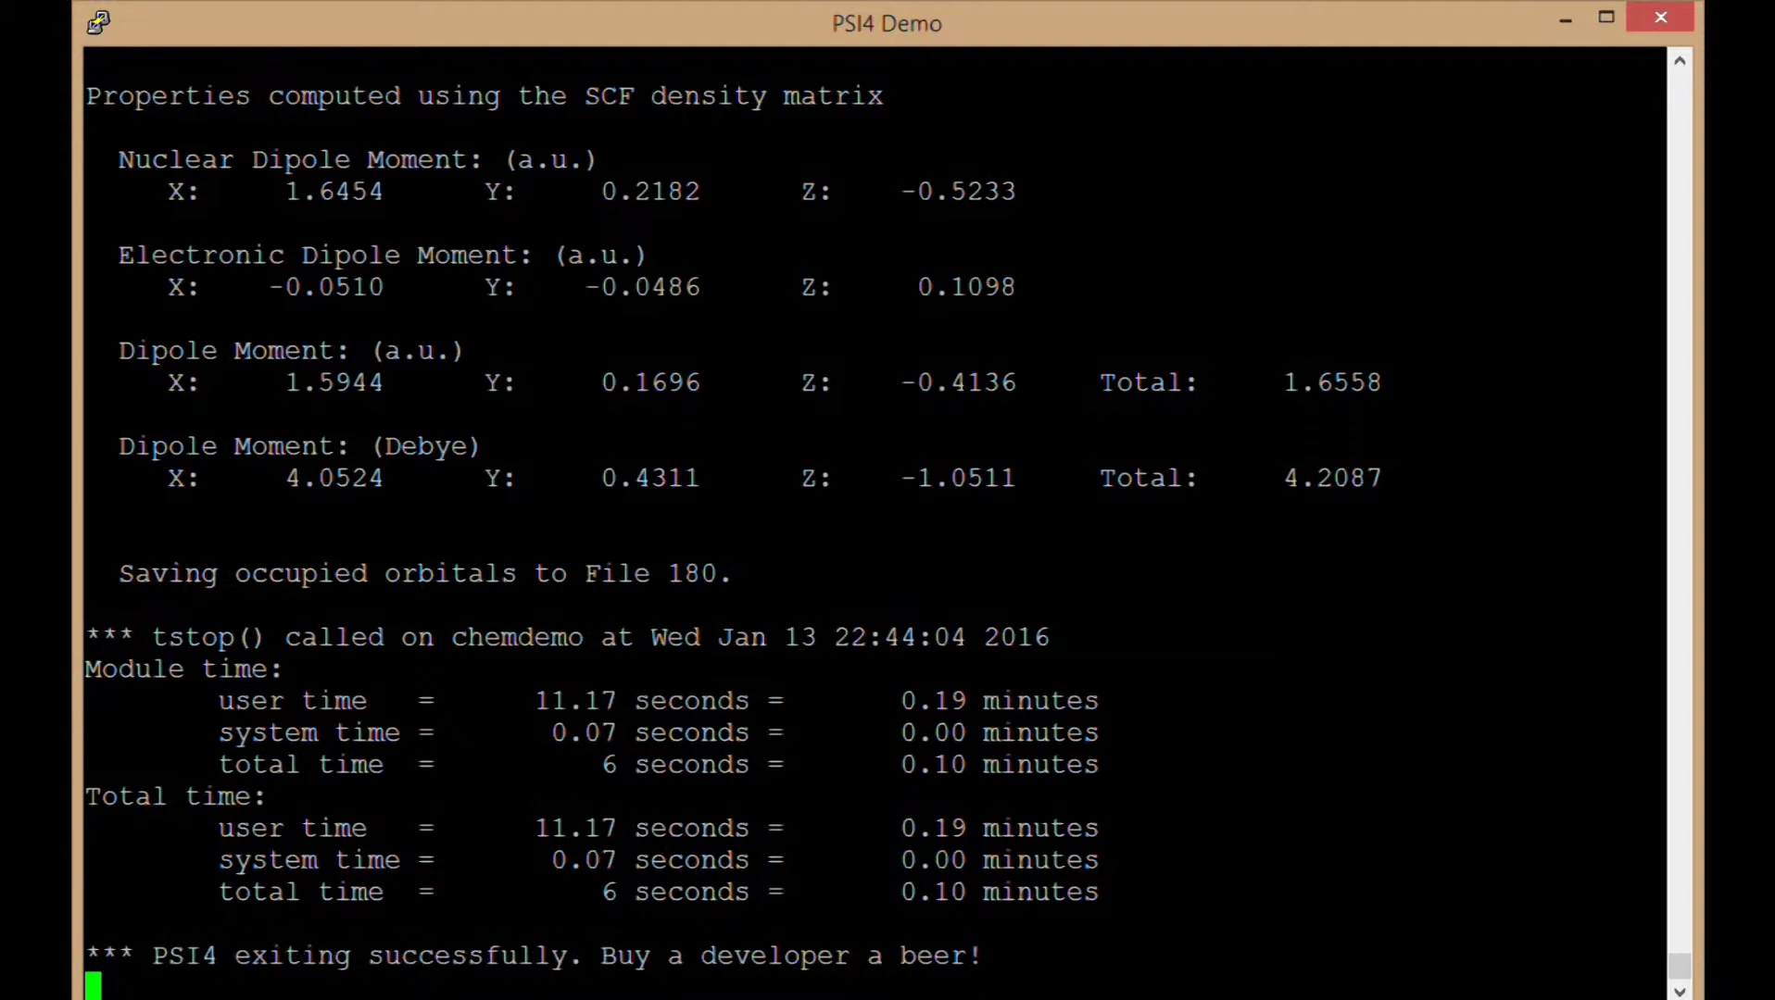
key("ctrl+c")
List the job's output files and open demo2.out in vim.
type("ls")
key("Return")
type("vi")
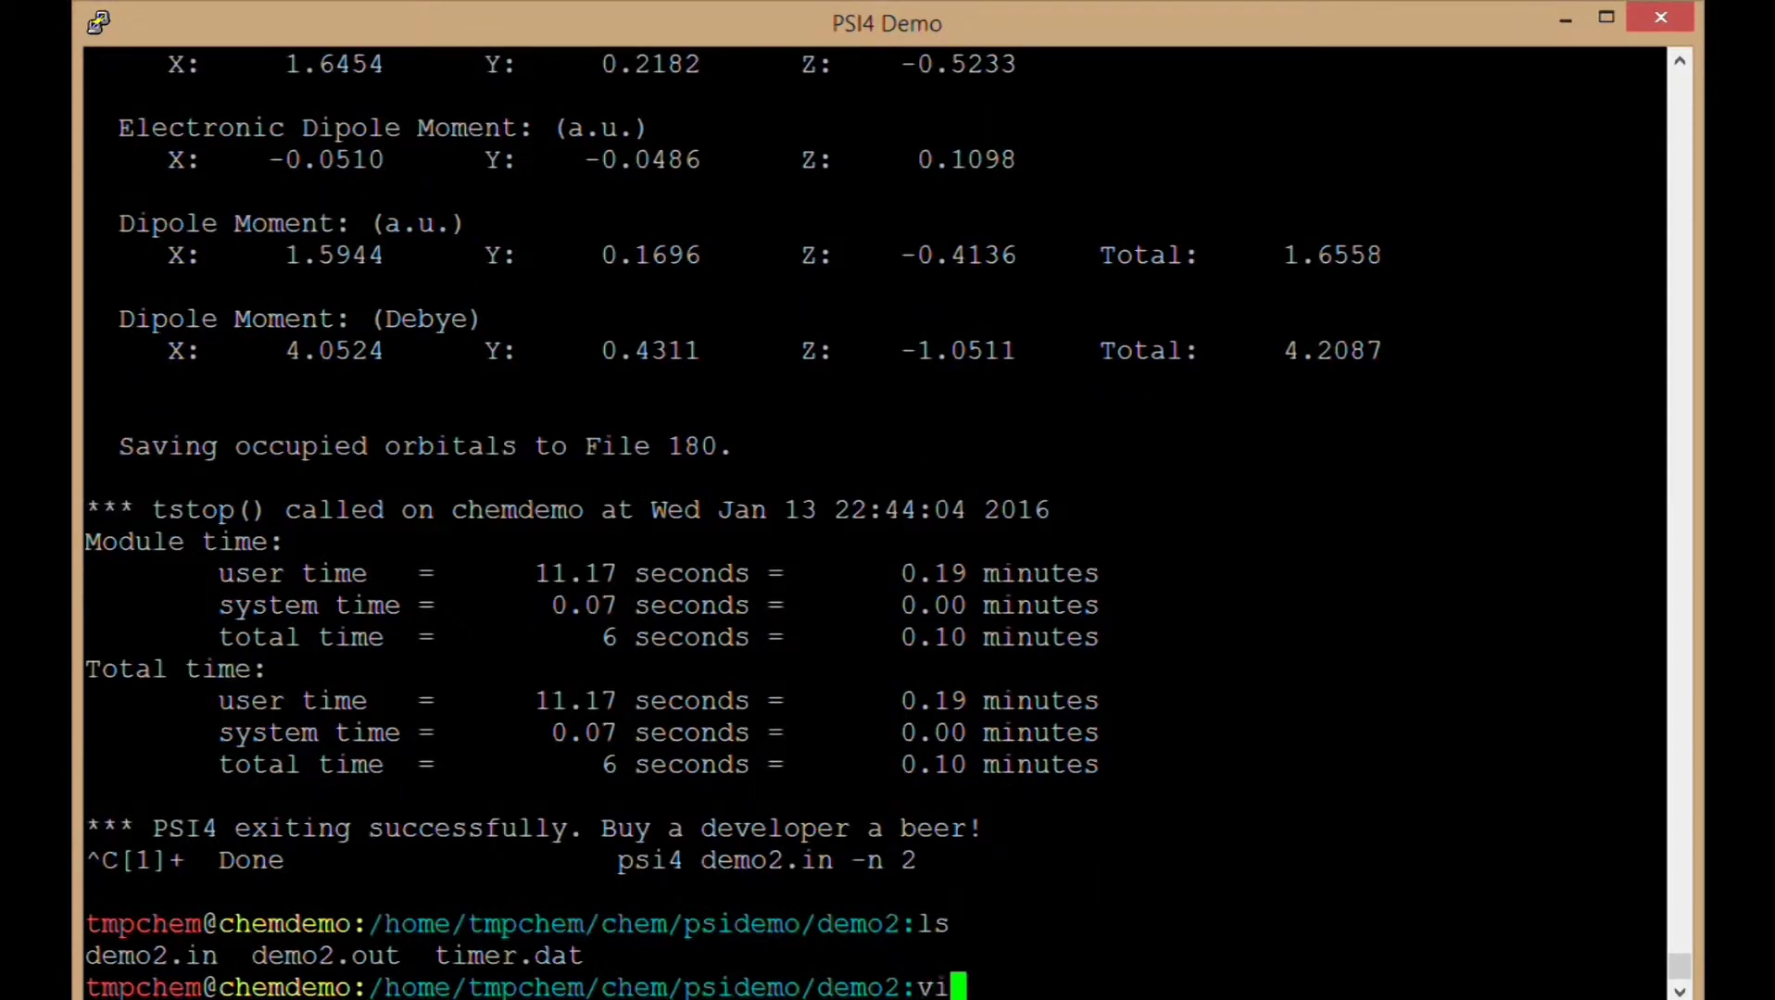
type(" demo2.out")
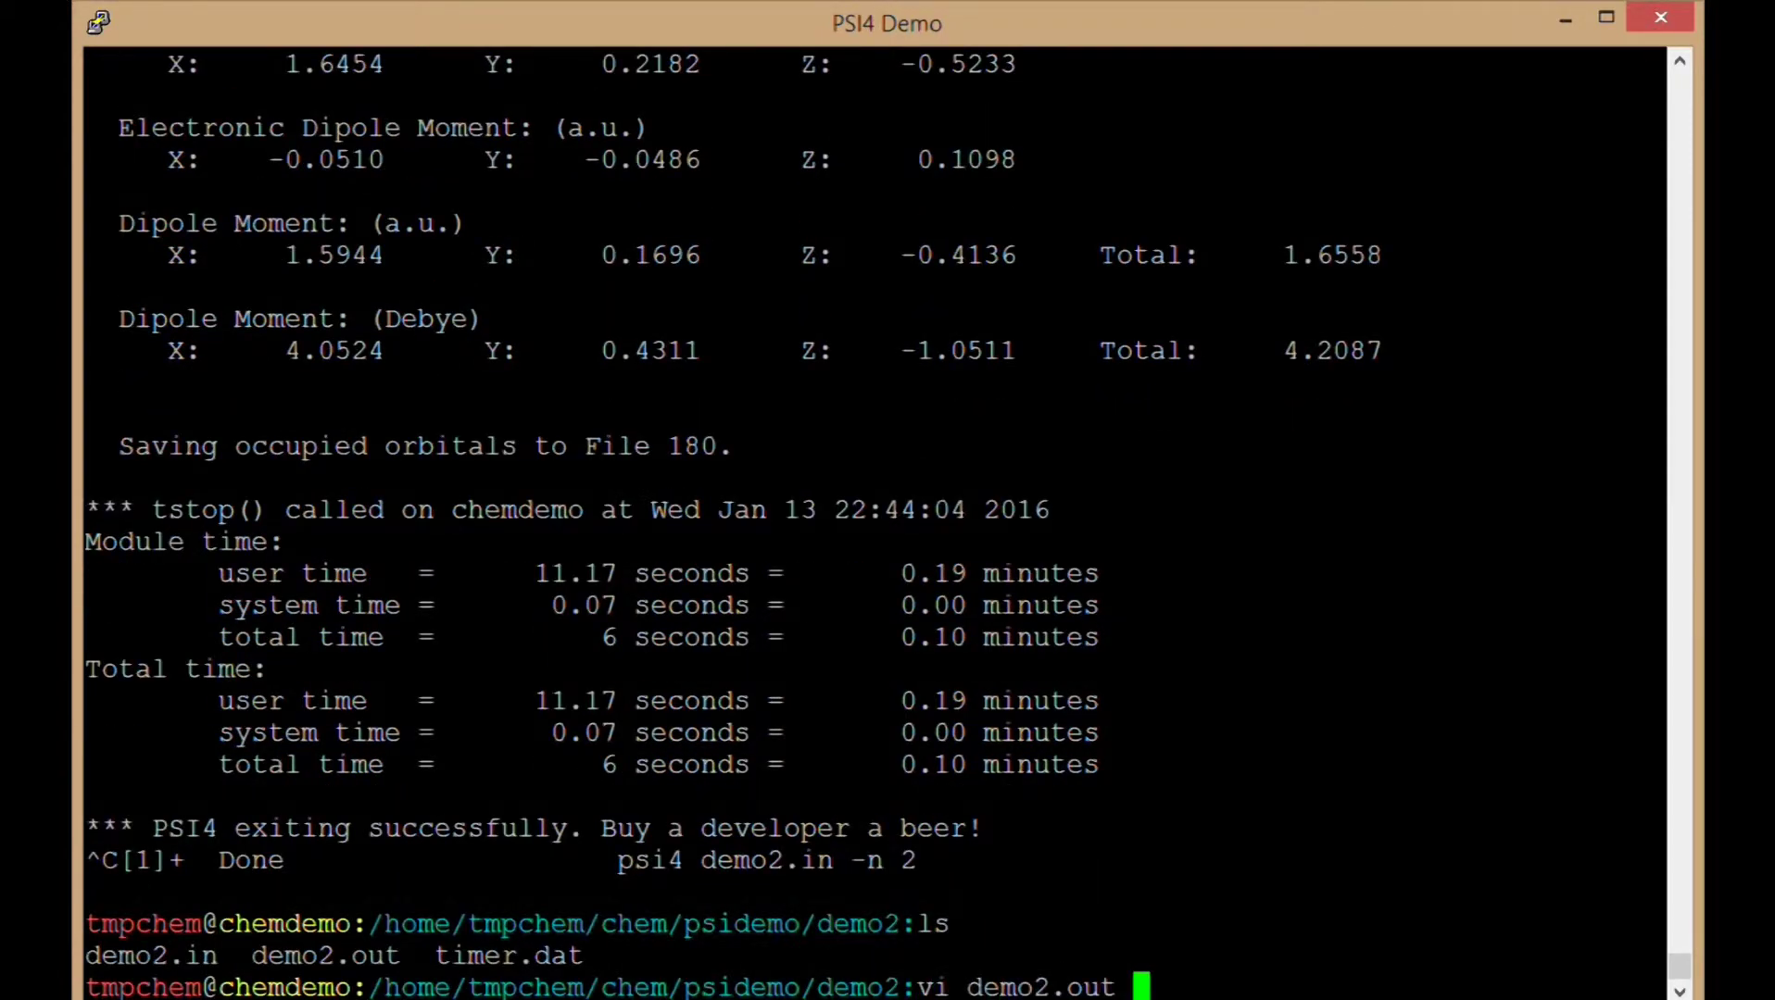
key("Return")
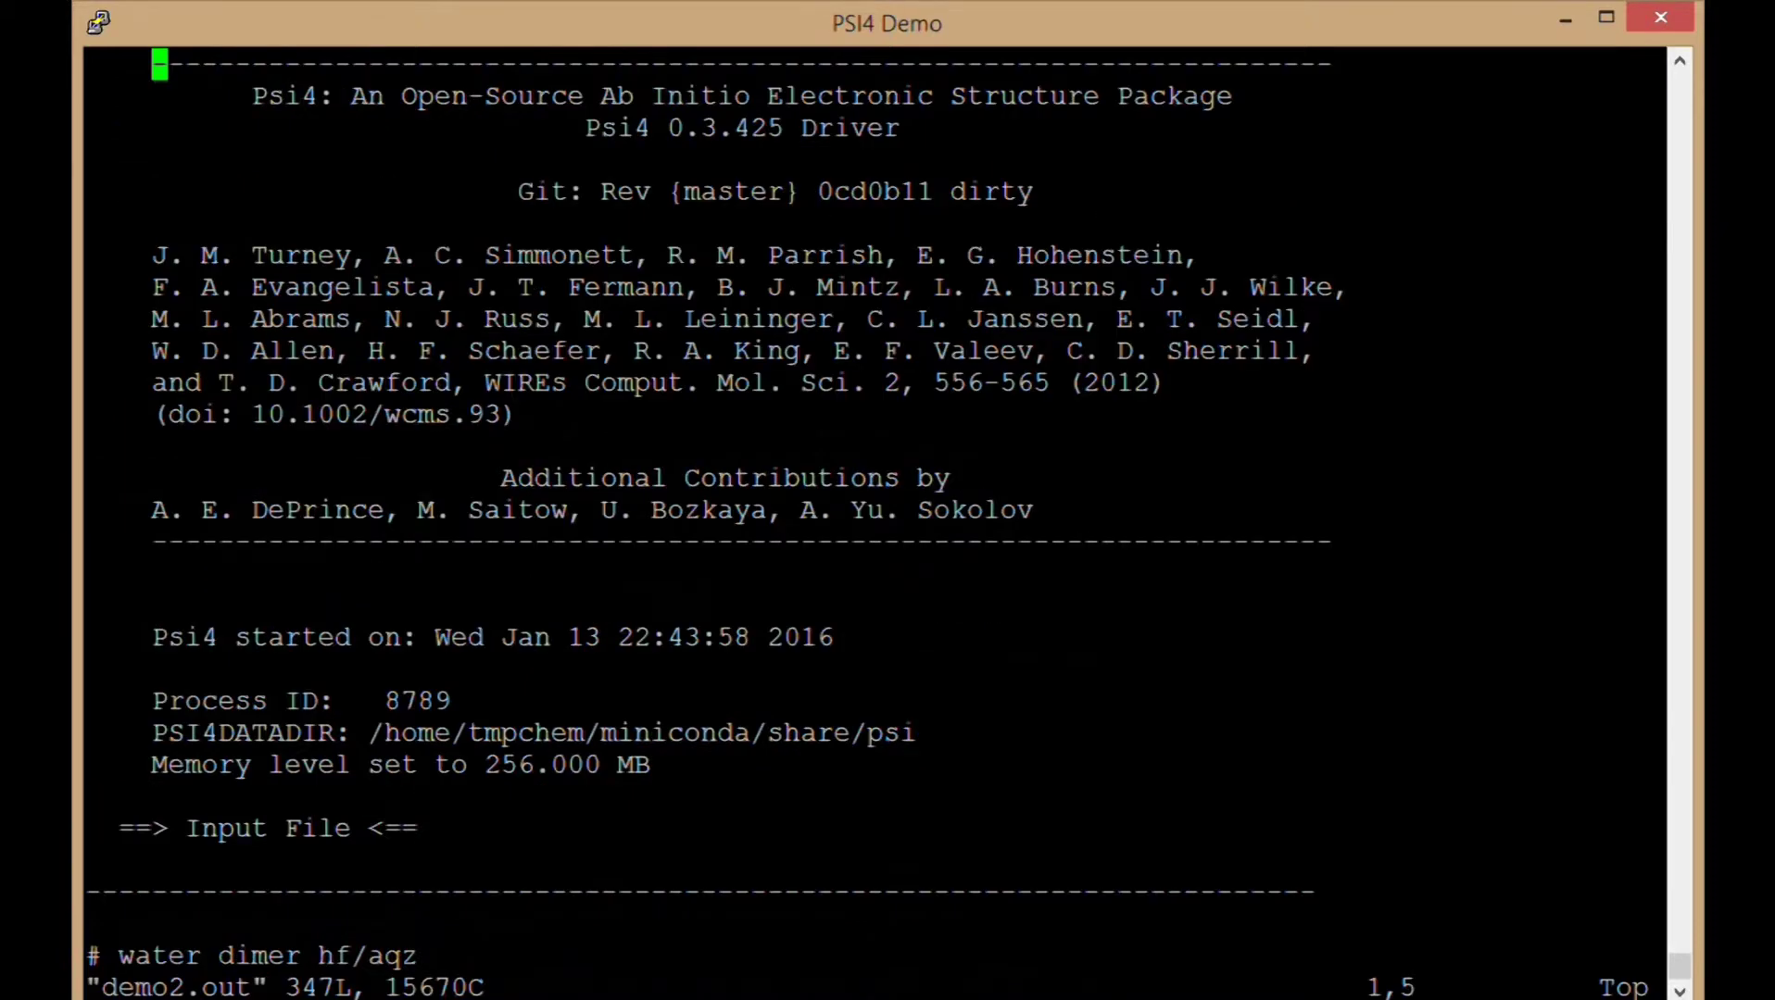
Scroll past the Psi4 header credits to the echoed Input File section.
key("Left")
key("Left")
key("Down")
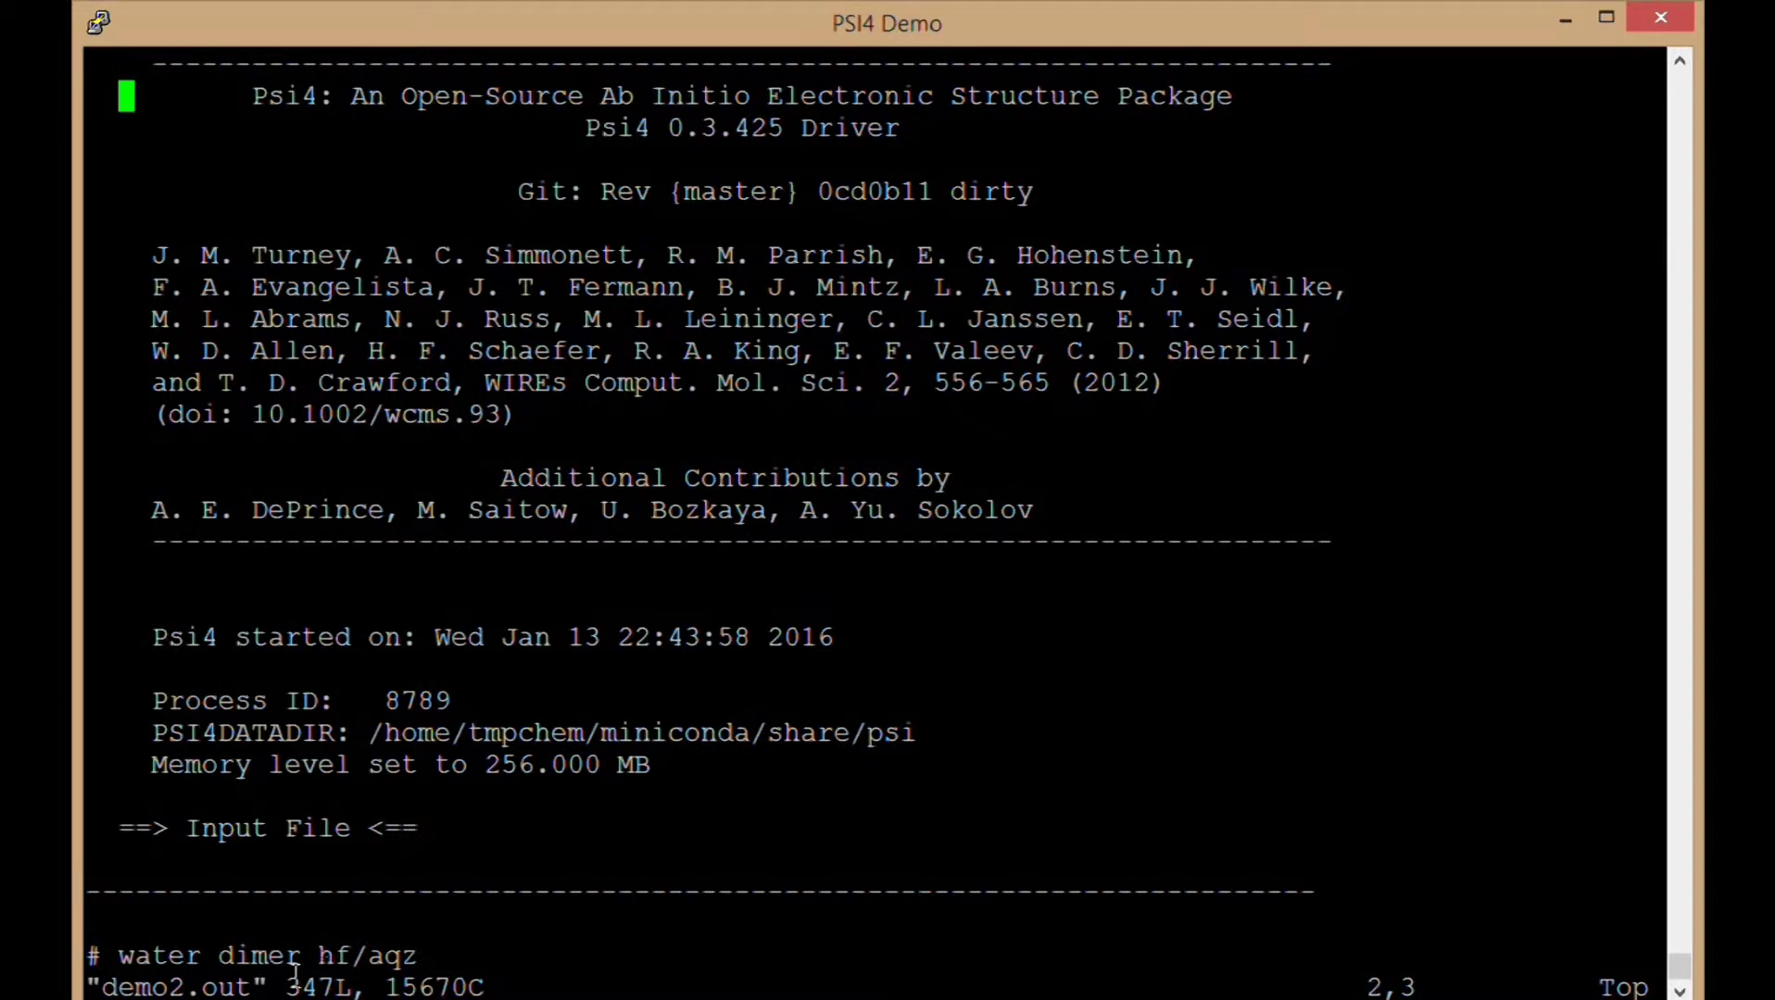
key("Left")
key("Left")
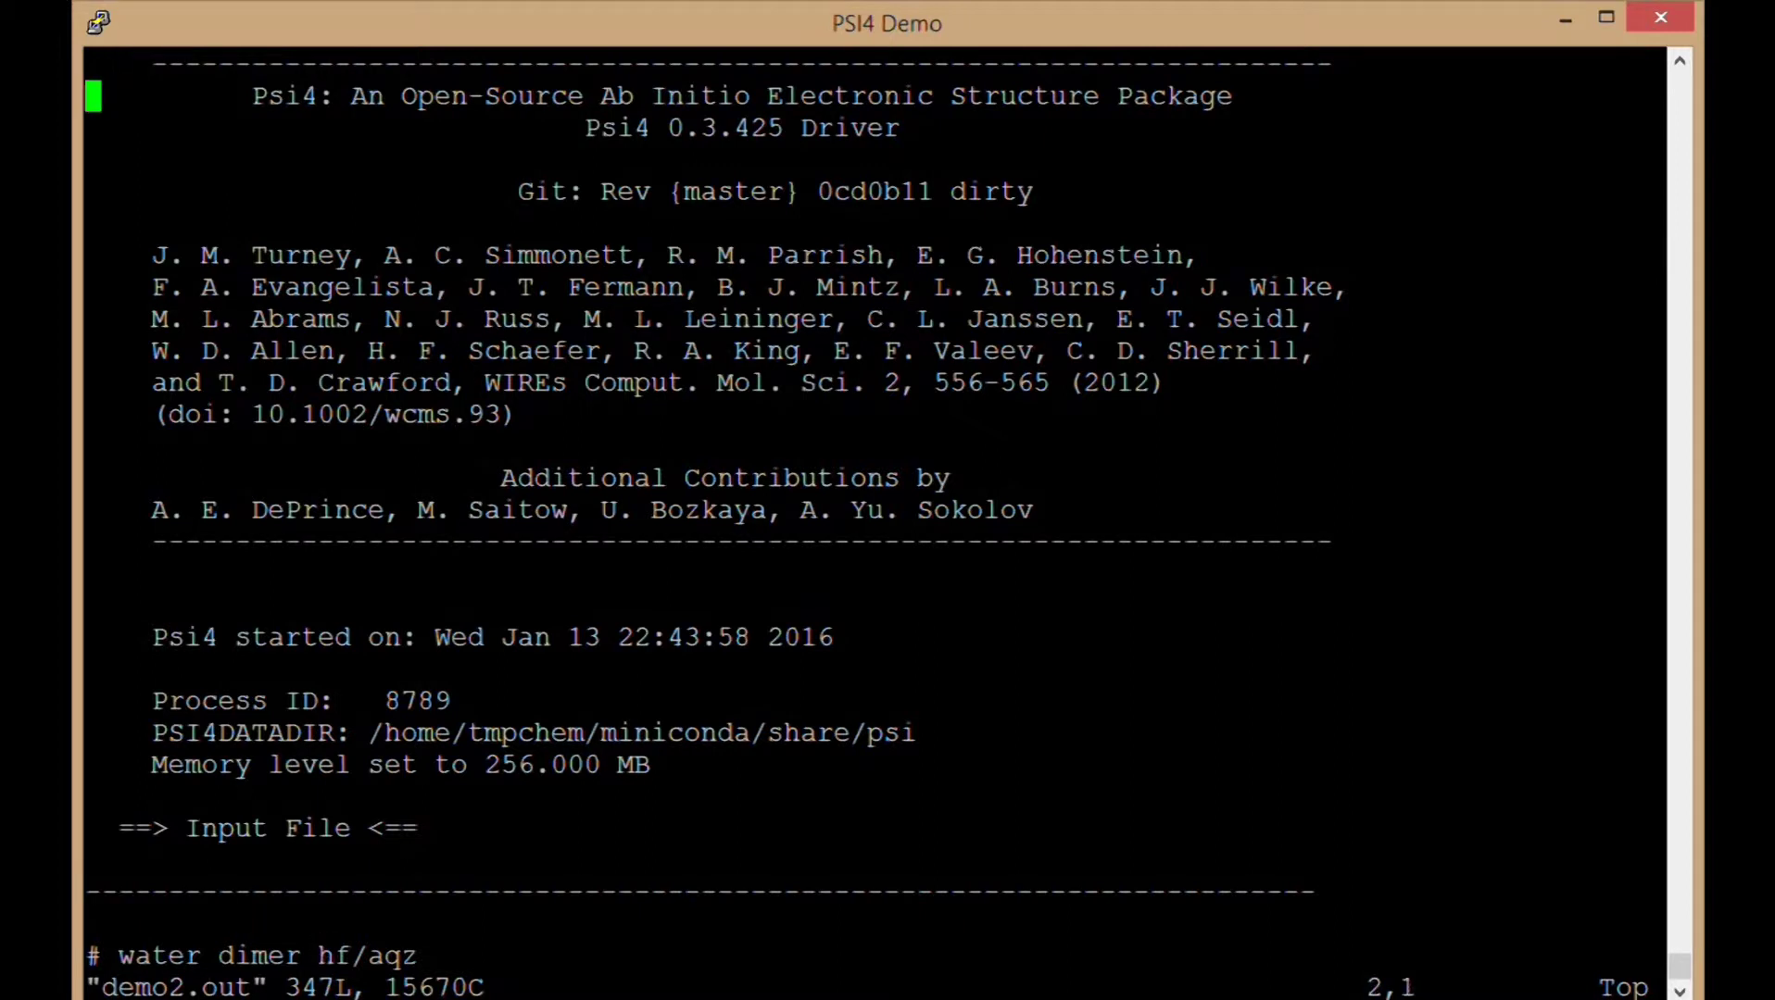
key("Up")
key("Down")
key("Down")
key("Down")
key("Down")
key("Down")
key("Down")
key("Down")
key("Down")
key("Down")
key("Down")
key("Down")
key("Down")
key("Down")
key("Up")
key("Up")
key("Up")
key("Up")
key("Up")
key("Up")
key("Up")
key("Up")
key("Up")
key("Up")
key("Up")
key("Up")
key("Up")
key("Down")
key("Down")
key("Down")
key("Down")
key("Down")
key("Down")
key("Down")
key("Down")
key("Down")
key("Down")
key("Down")
key("Down")
key("Down")
key("Down")
key("Down")
key("Down")
key("Down")
key("Down")
key("Down")
key("Down")
key("Down")
key("Down")
key("Down")
key("Down")
key("Down")
key("Down")
key("Down")
key("Down")
key("Down")
key("Down")
key("Down")
key("Down")
key("Down")
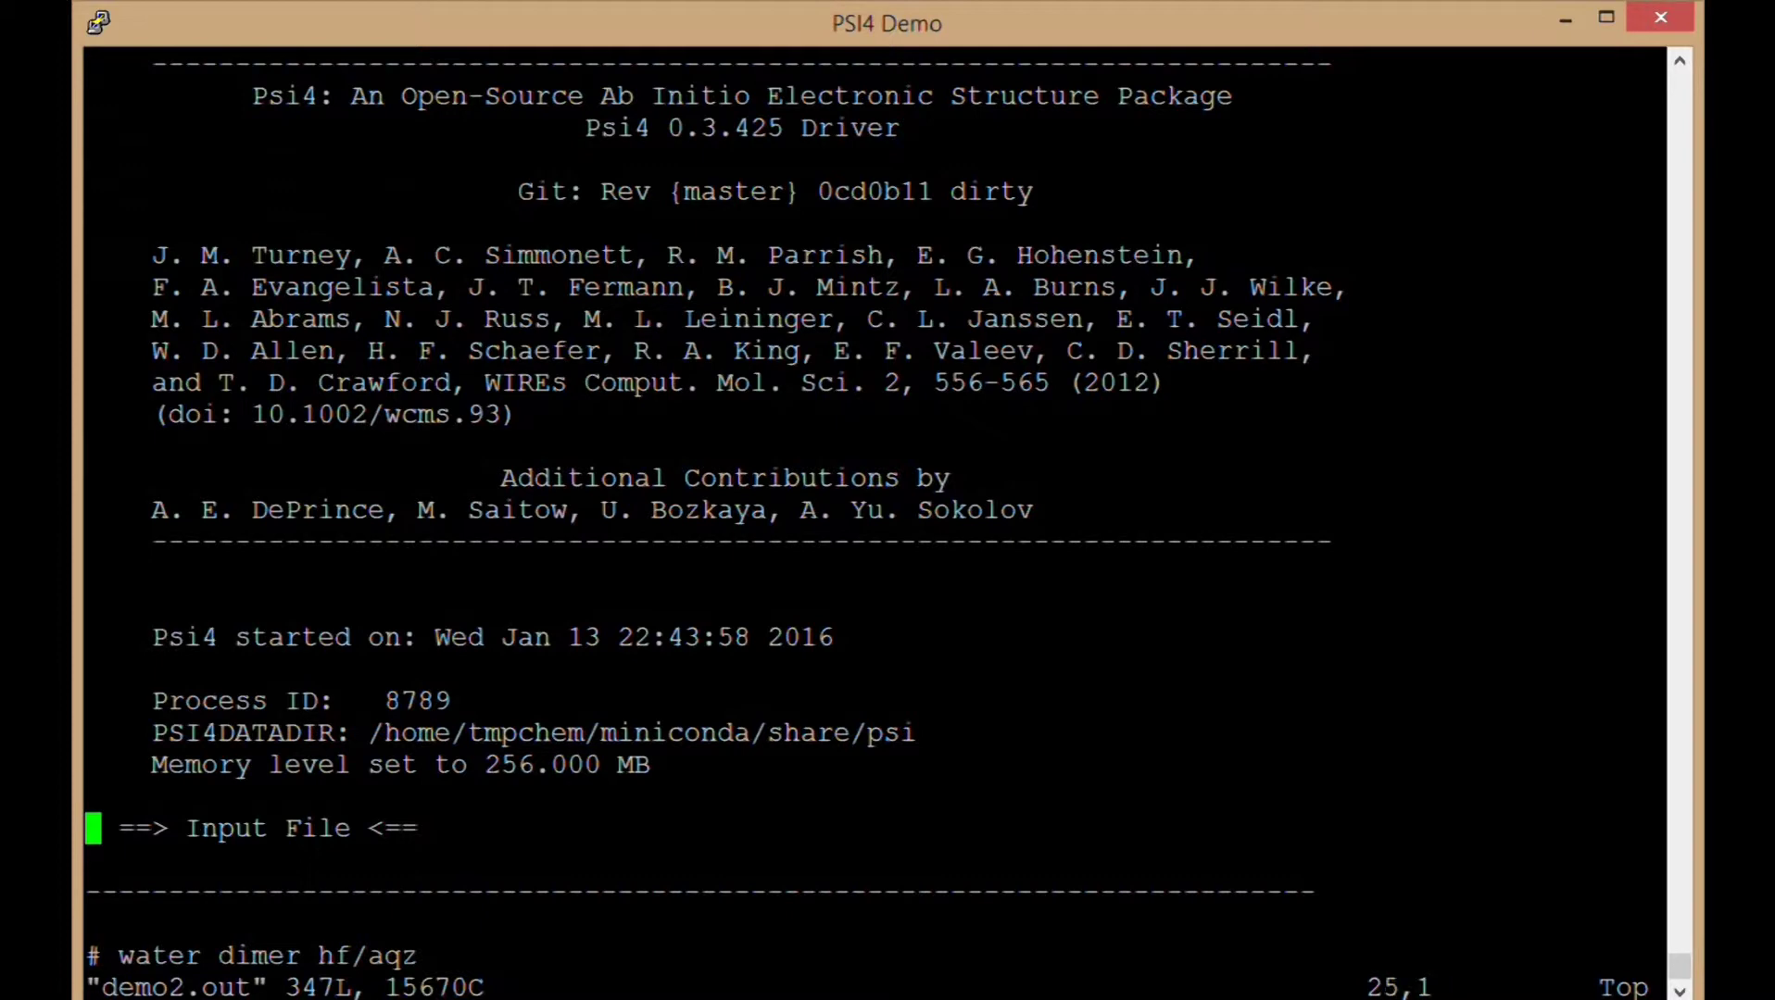
key("Up")
key("Up")
key("Up")
key("Up")
key("Up")
key("Up")
key("Up")
key("Up")
key("Up")
key("Up")
key("Up")
key("Up")
key("Up")
key("Up")
key("Up")
key("Up")
key("Down")
key("Down")
key("Down")
key("Down")
key("Down")
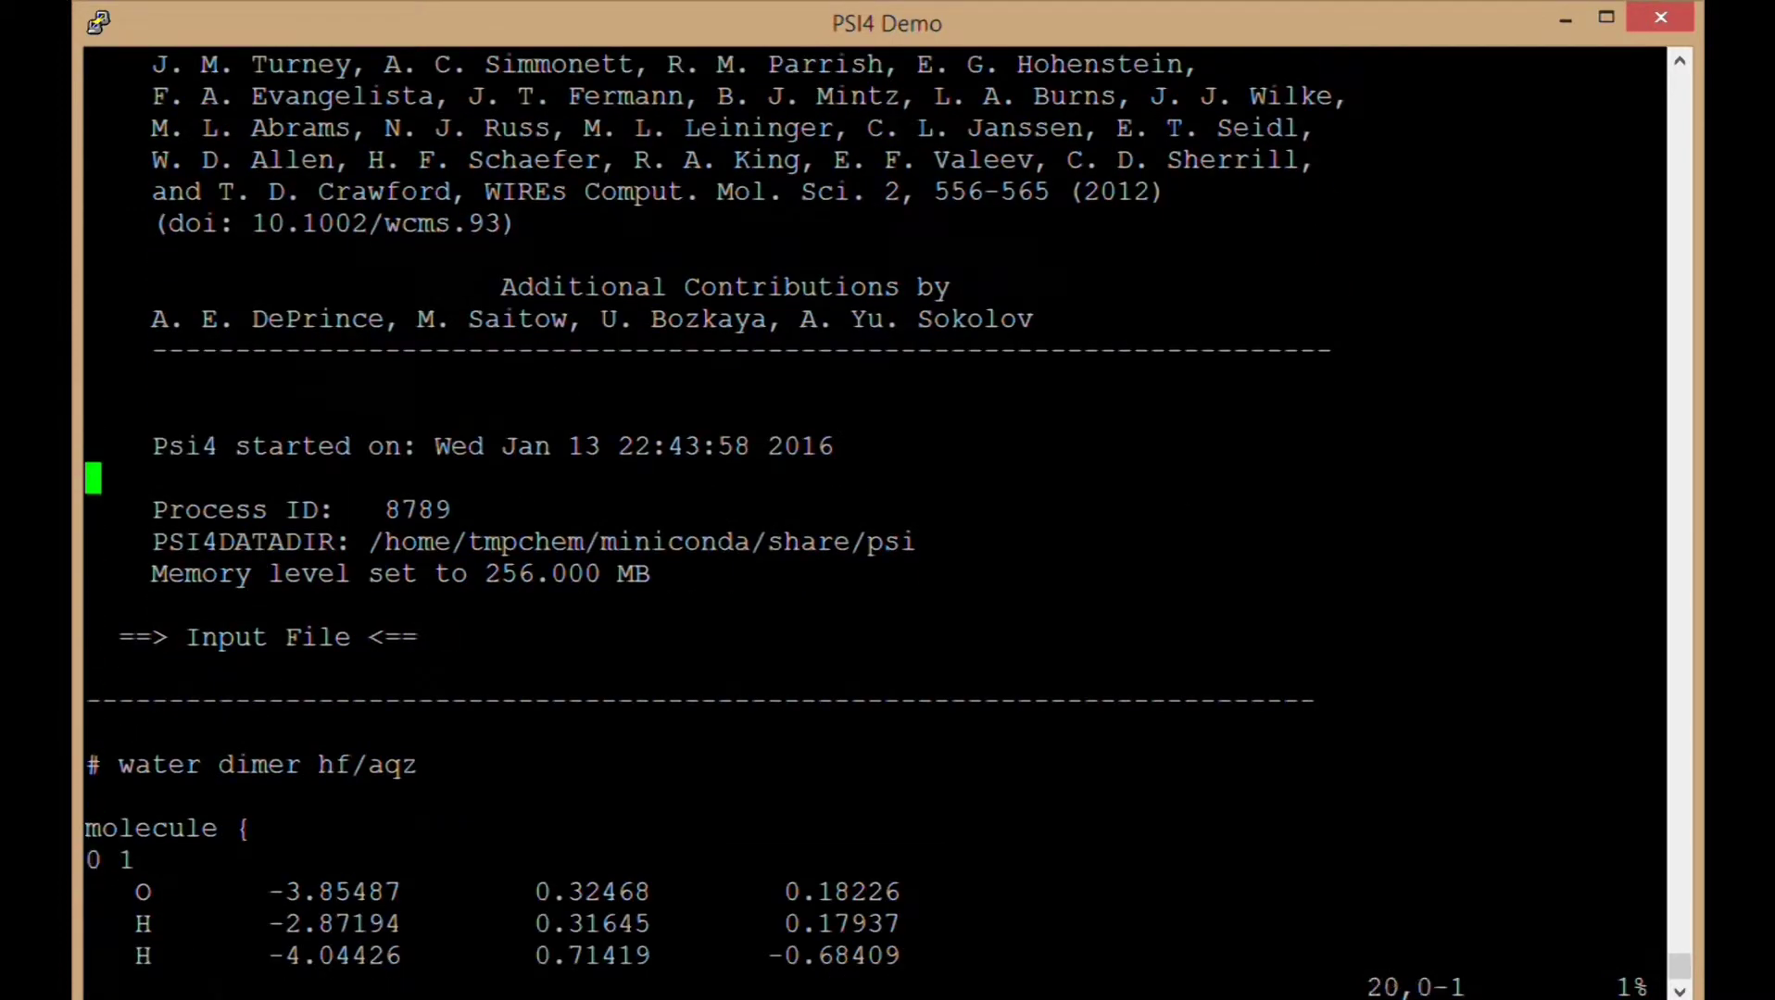
key("Down")
key("Down")
key("Down")
key("Down")
key("Down")
key("Down")
key("Down")
key("Down")
key("Down")
key("Down")
key("Down")
key("Down")
key("Down")
key("Down")
key("Down")
key("Down")
key("Down")
key("Down")
key("Down")
key("Down")
key("Down")
key("Down")
key("Down")
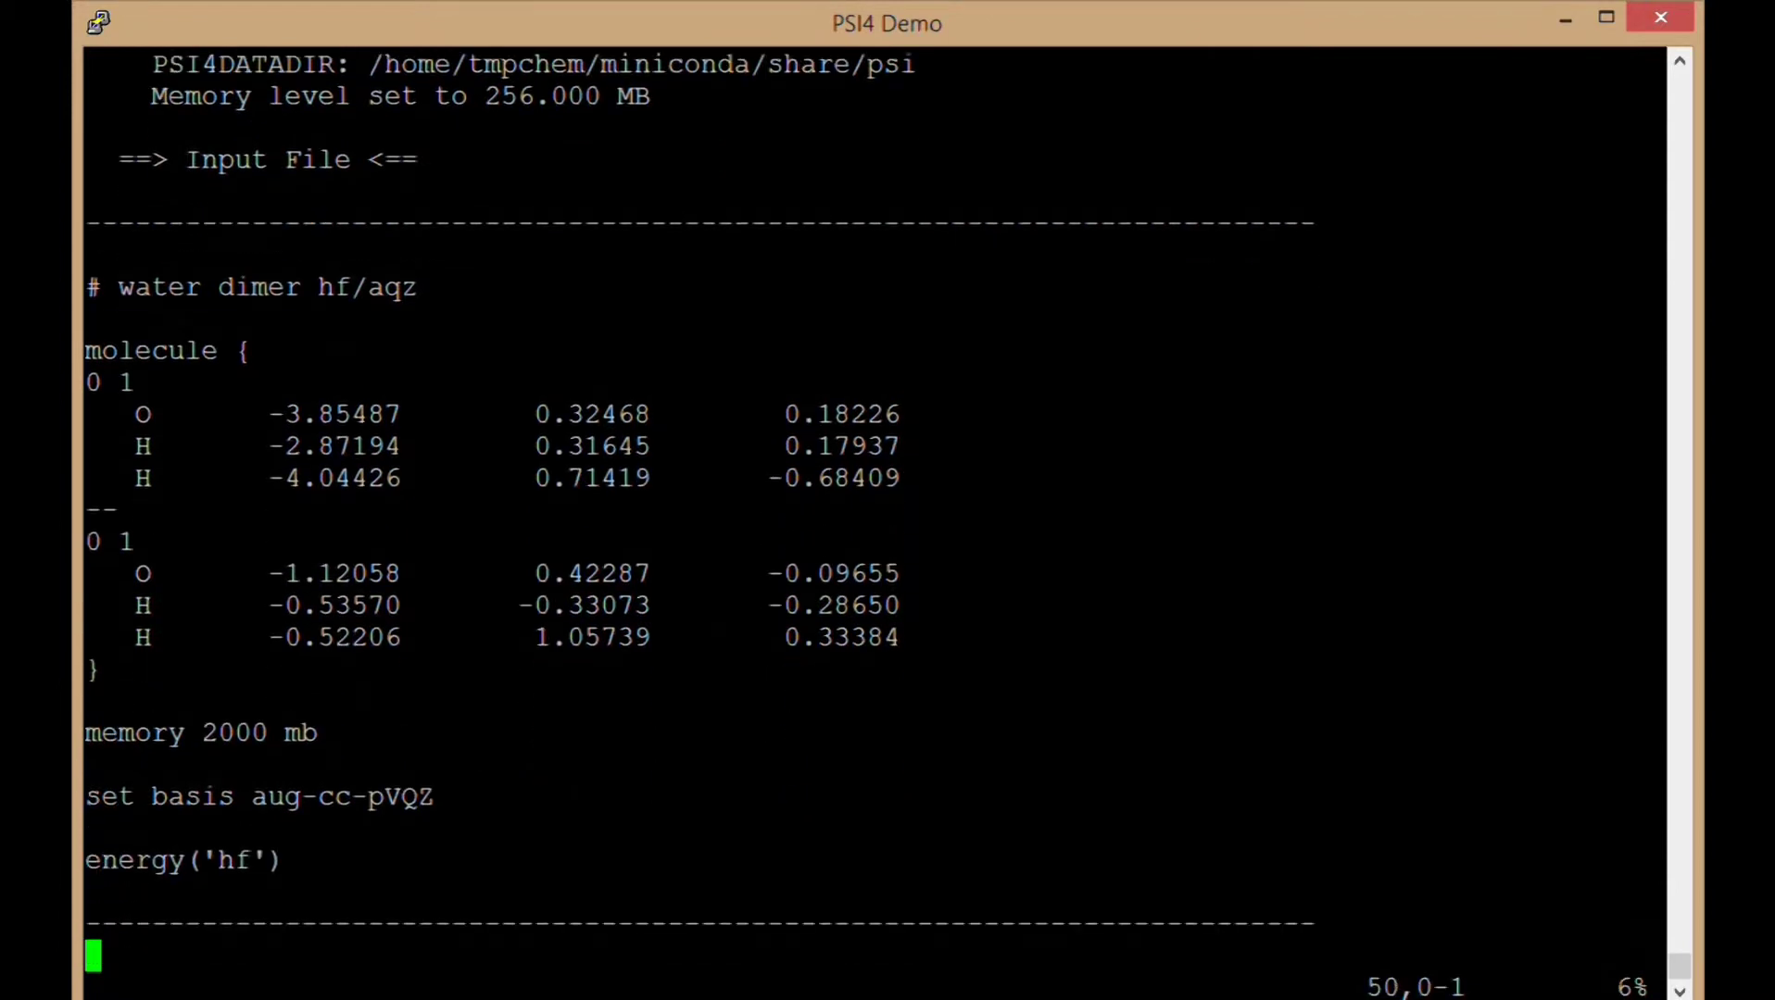
Move past the echoed input to the SCF banner and its 2 Threads setting.
key("Up")
key("Up")
key("Up")
key("Up")
key("Up")
key("Up")
key("Up")
key("Up")
key("Up")
key("Up")
key("Up")
key("Up")
key("Up")
key("Up")
key("Up")
key("Up")
key("Up")
key("Up")
key("Up")
key("Up")
key("Up")
key("Up")
key("Up")
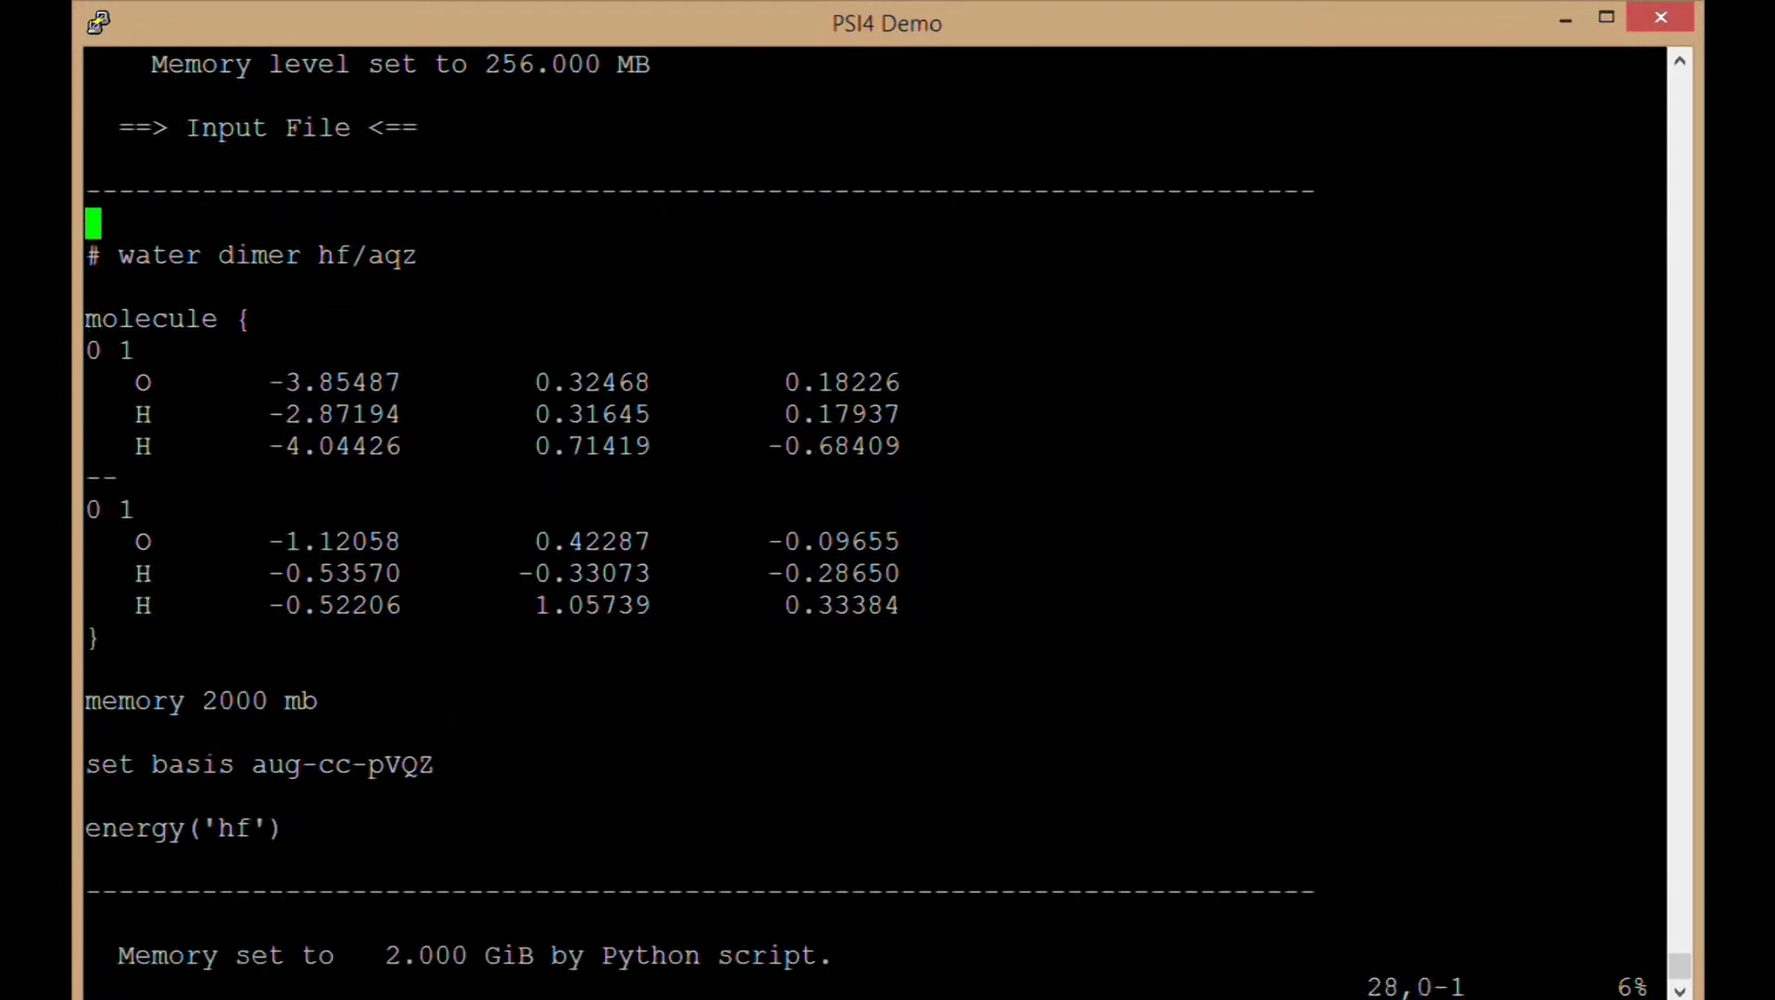
key("Down")
key("Down")
key("Down")
key("Down")
key("Down")
key("Down")
key("Down")
key("Down")
key("Down")
key("Down")
key("Down")
key("Down")
key("Down")
key("Down")
key("Down")
key("Down")
key("Down")
key("Down")
key("Down")
key("Down")
key("Down")
key("Down")
key("Down")
key("Down")
key("Down")
key("Down")
key("Down")
key("Down")
key("Down")
key("Down")
key("Down")
key("Down")
key("Down")
key("Down")
key("Down")
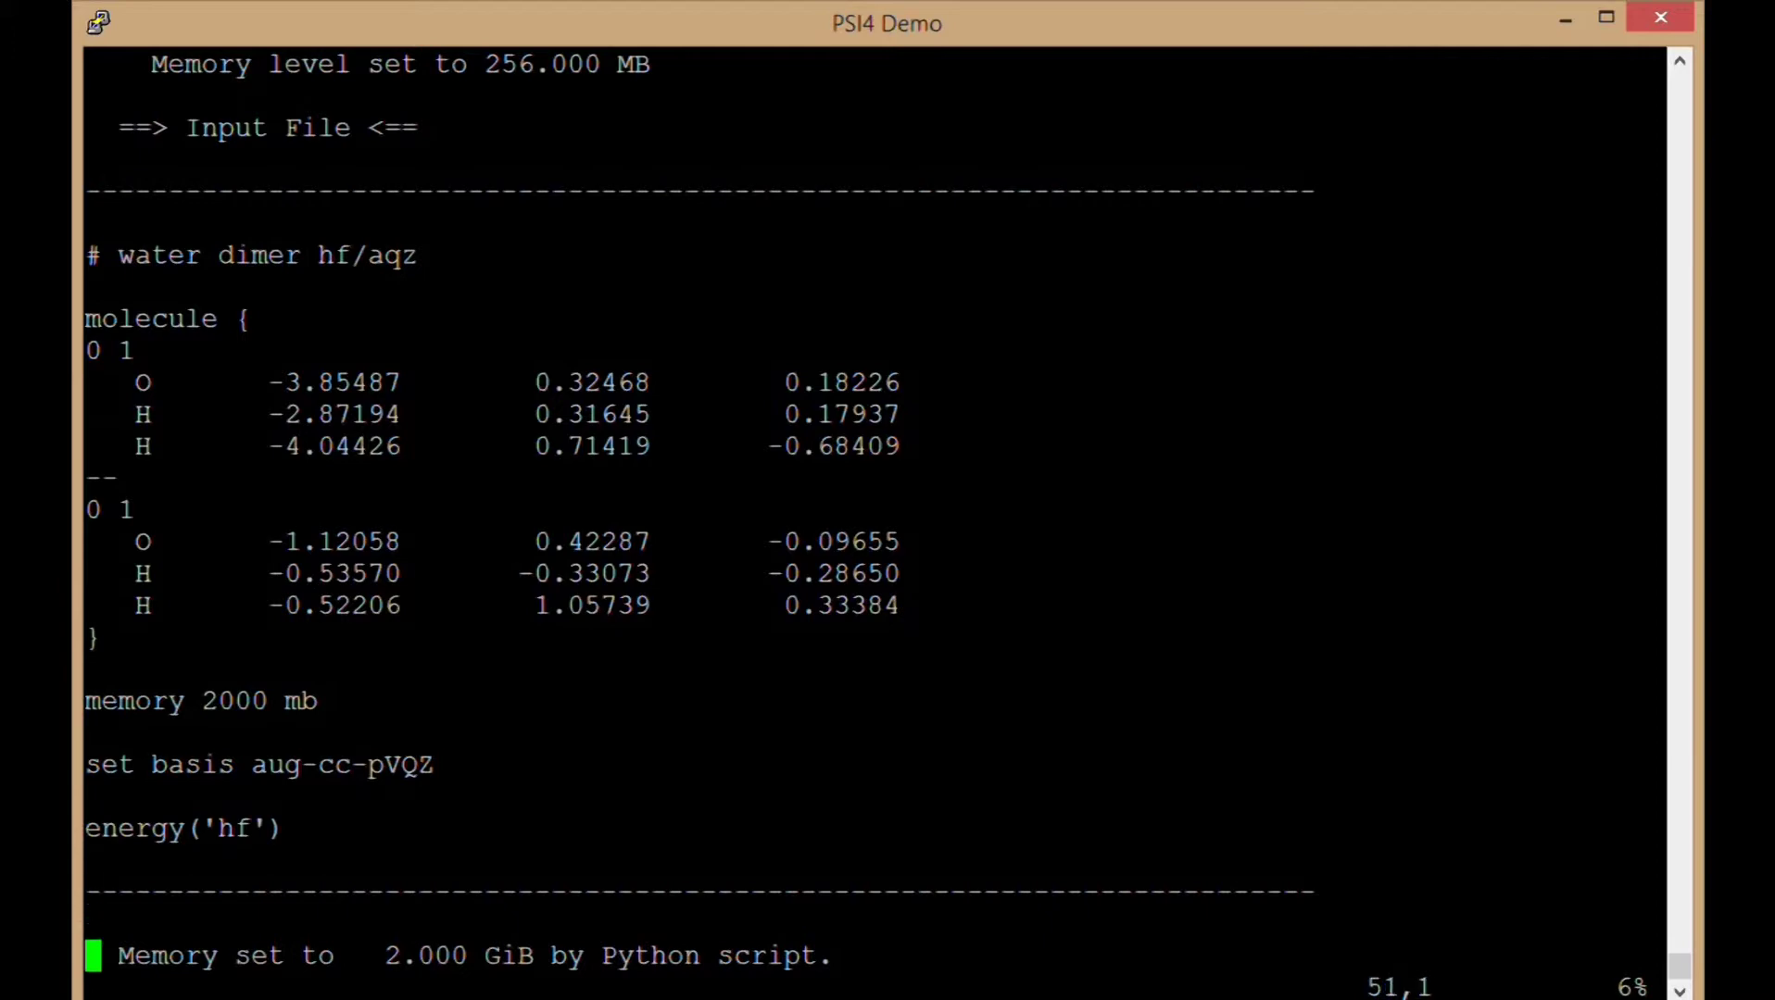
key("Up")
key("Up")
key("Up")
key("Up")
key("Up")
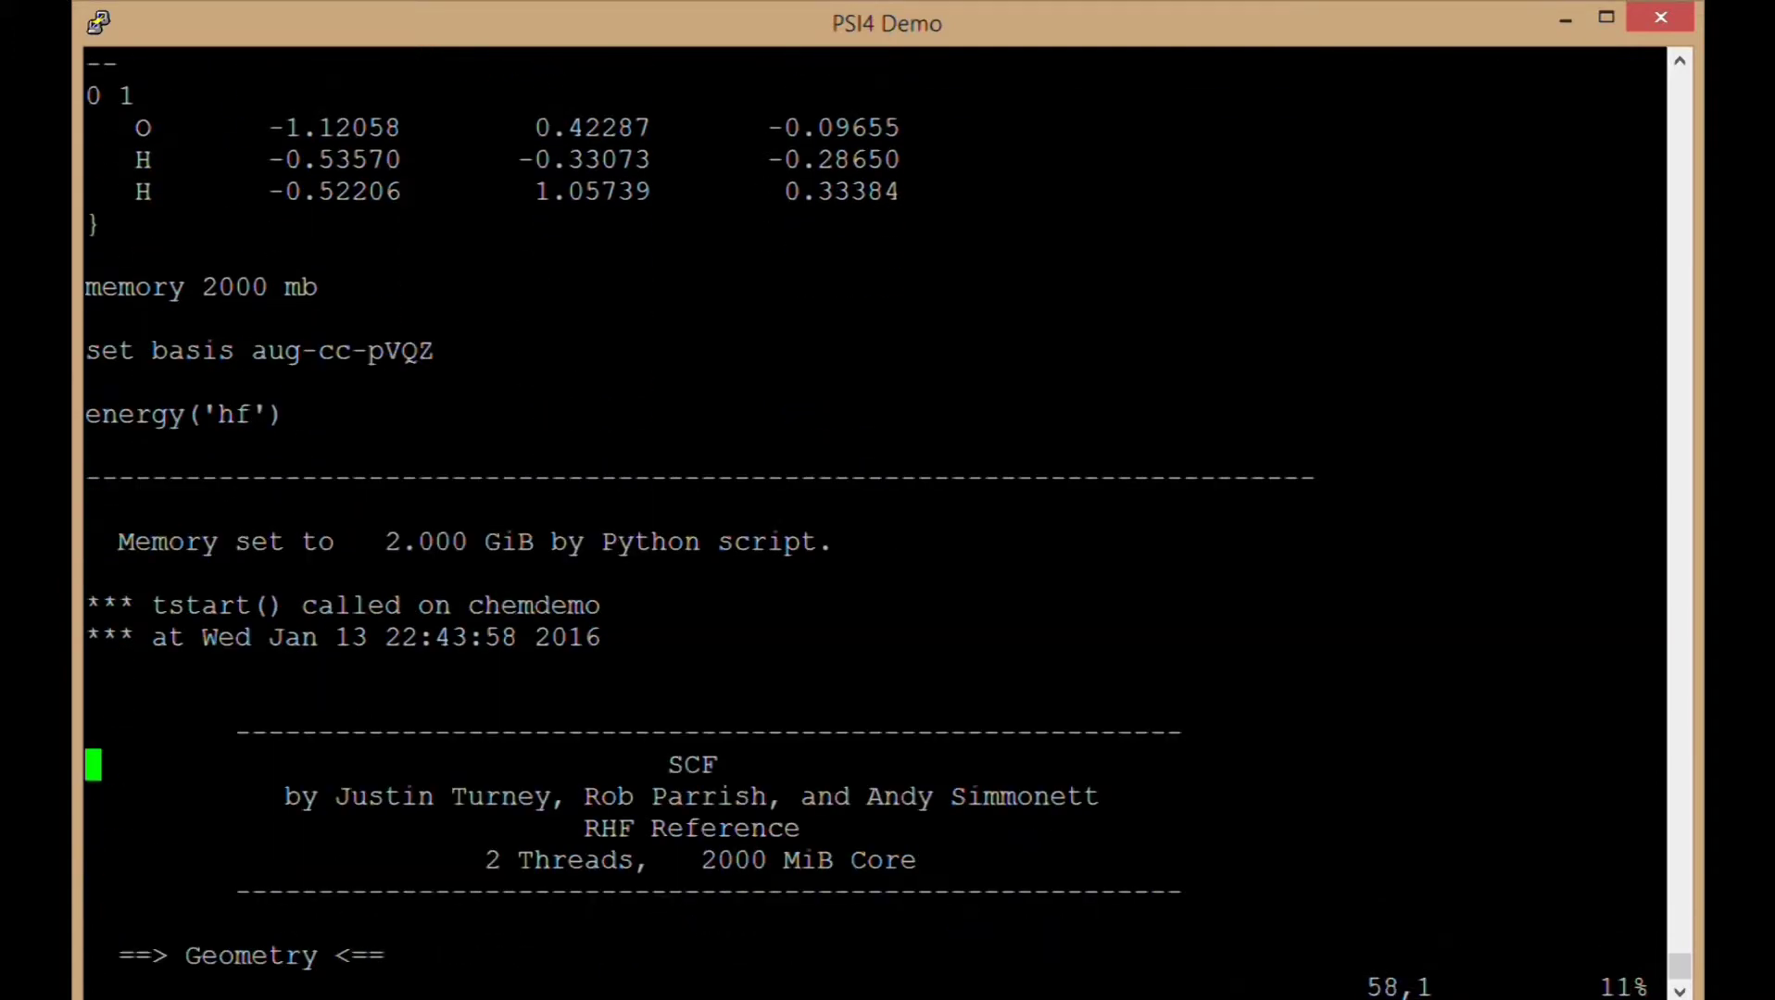
key("Down")
key("Down")
key("Down")
key("Down")
key("Down")
key("Down")
key("Down")
key("Down")
key("Down")
key("Down")
key("Down")
key("Down")
key("Down")
key("Down")
key("Down")
key("Down")
key("Down")
key("Up")
key("Up")
key("Up")
key("Up")
key("Up")
key("Up")
key("Up")
key("Up")
key("Up")
key("Up")
key("Up")
key("Up")
key("Up")
key("Up")
key("Up")
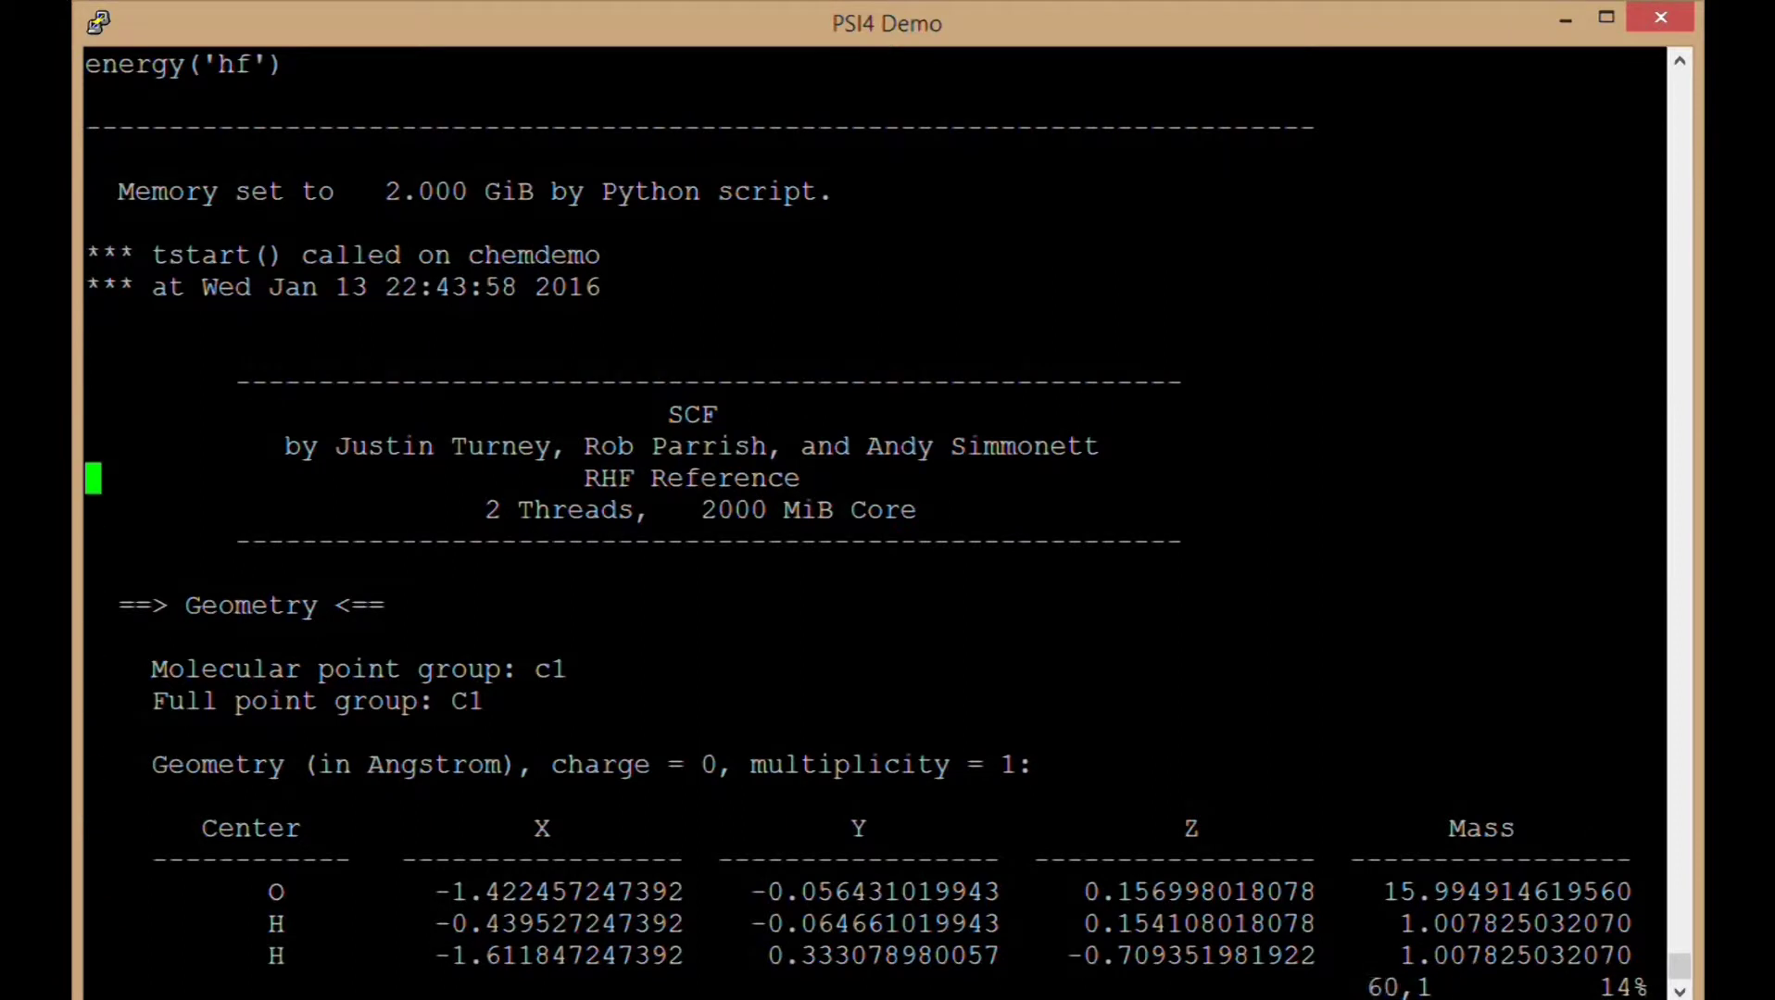
key("Right")
key("Right")
key("Right")
key("Right")
key("Right")
key("Right")
key("Right")
key("Right")
key("Right")
key("Right")
key("Right")
key("Down")
key("Right")
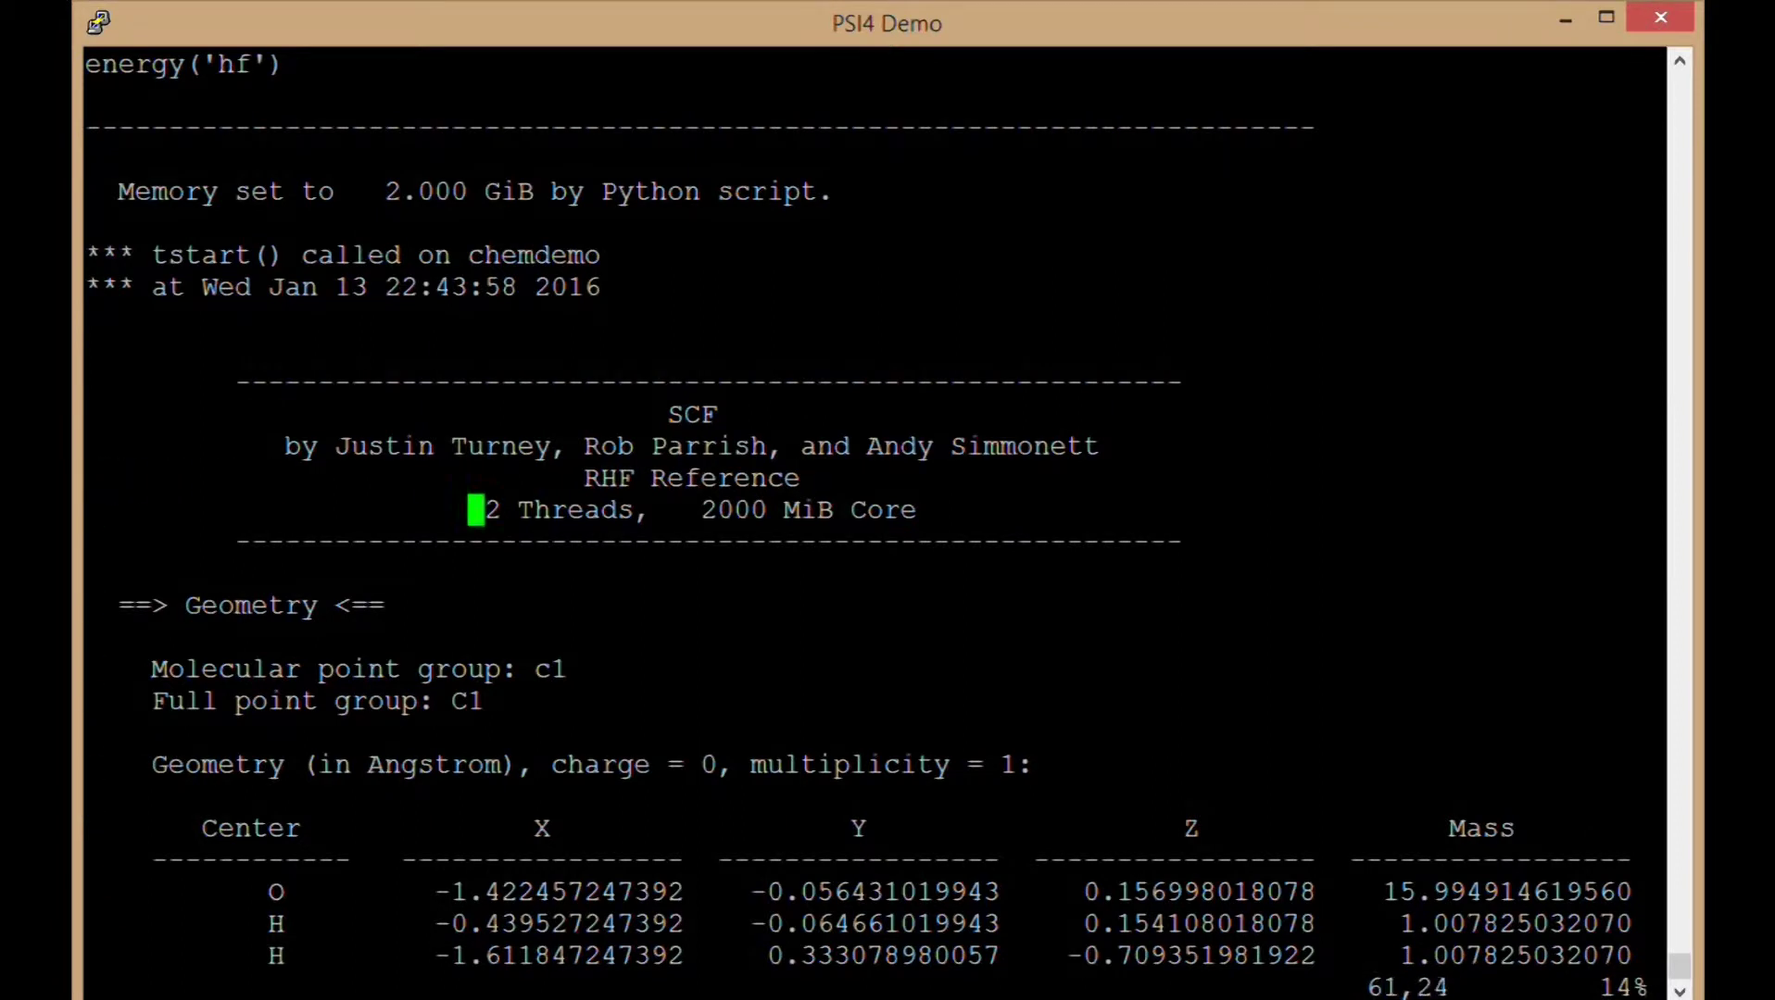
key("Right")
key("Left")
key("Left")
key("Left")
key("Left")
key("Left")
key("Left")
key("Left")
key("Left")
key("Left")
key("Left")
key("Left")
key("Left")
key("Left")
key("Left")
key("Left")
key("Left")
key("Left")
key("Left")
key("Left")
key("Left")
key("Left")
Bring the atom geometry table into view and examine the second oxygen row.
key("Down")
key("Down")
key("Down")
key("Down")
key("Down")
key("Down")
key("Down")
key("Down")
key("Down")
key("Down")
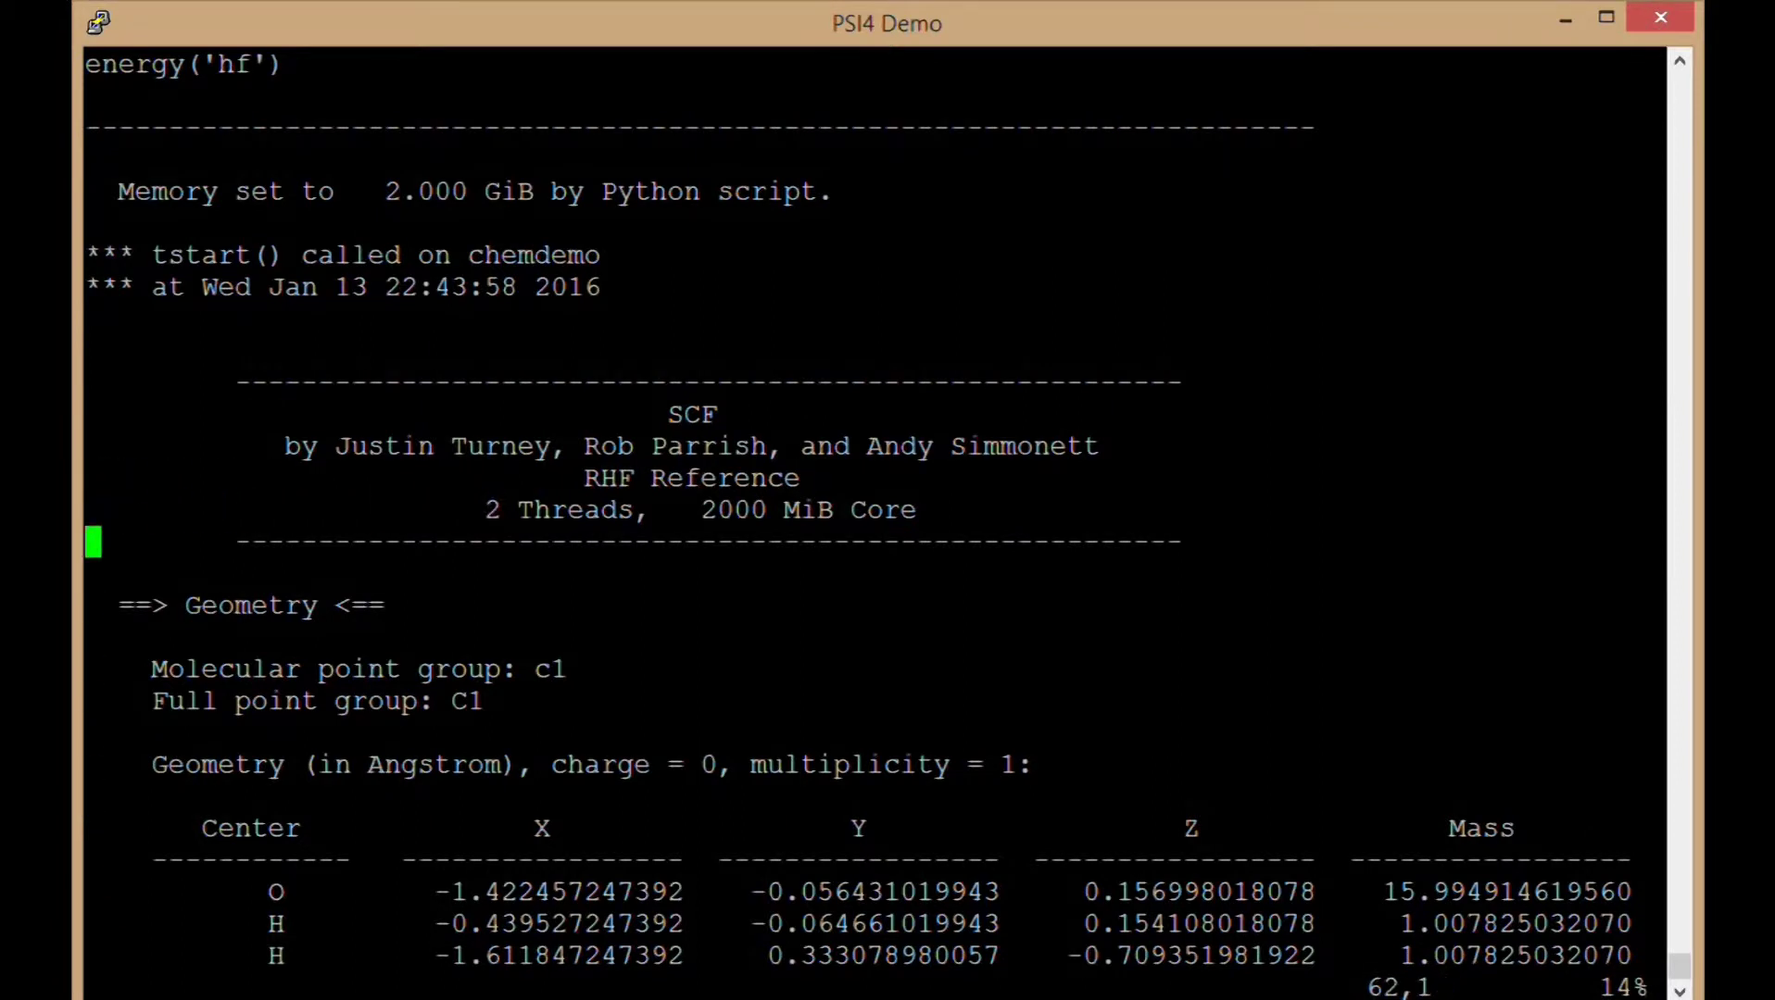
key("Down")
key("Down")
key("Down")
key("Down")
key("Down")
key("Down")
key("Down")
key("Down")
key("Down")
key("Down")
key("Down")
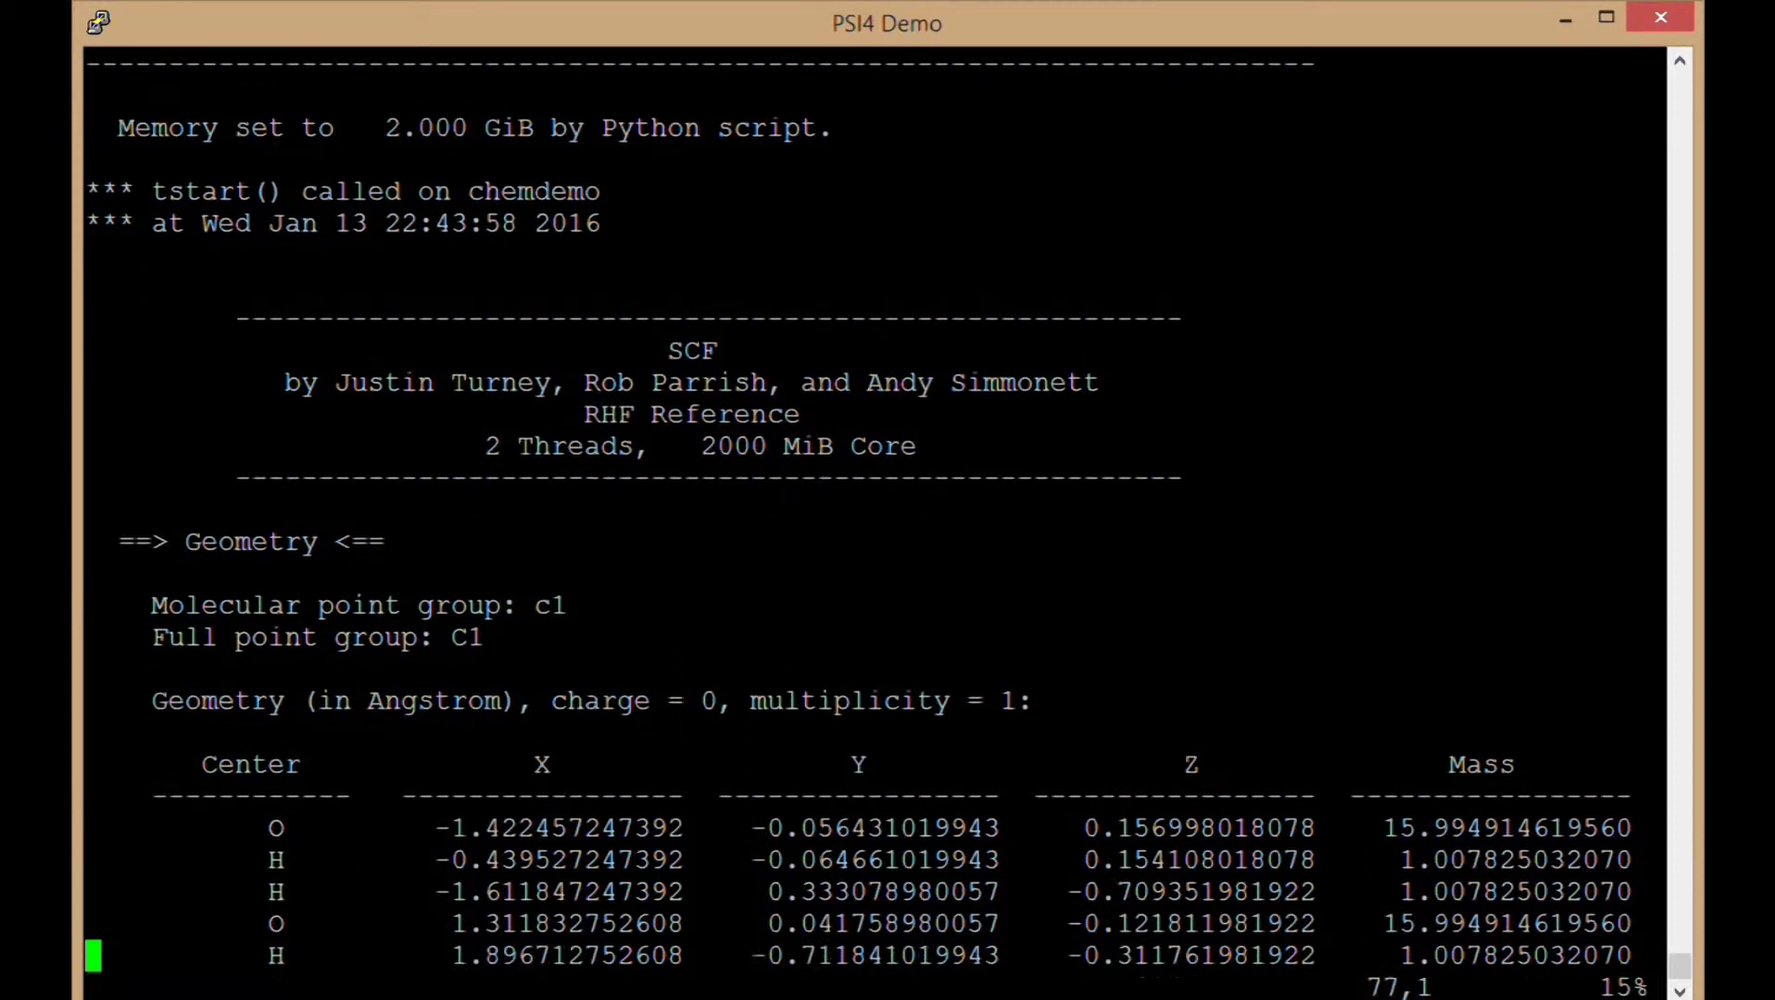
key("Up")
key("Up")
key("Up")
key("Up")
key("Up")
key("Up")
key("Right")
key("Right")
key("Right")
key("Right")
key("Right")
key("Right")
key("Right")
key("Right")
key("Right")
key("Right")
key("Right")
key("Right")
key("Right")
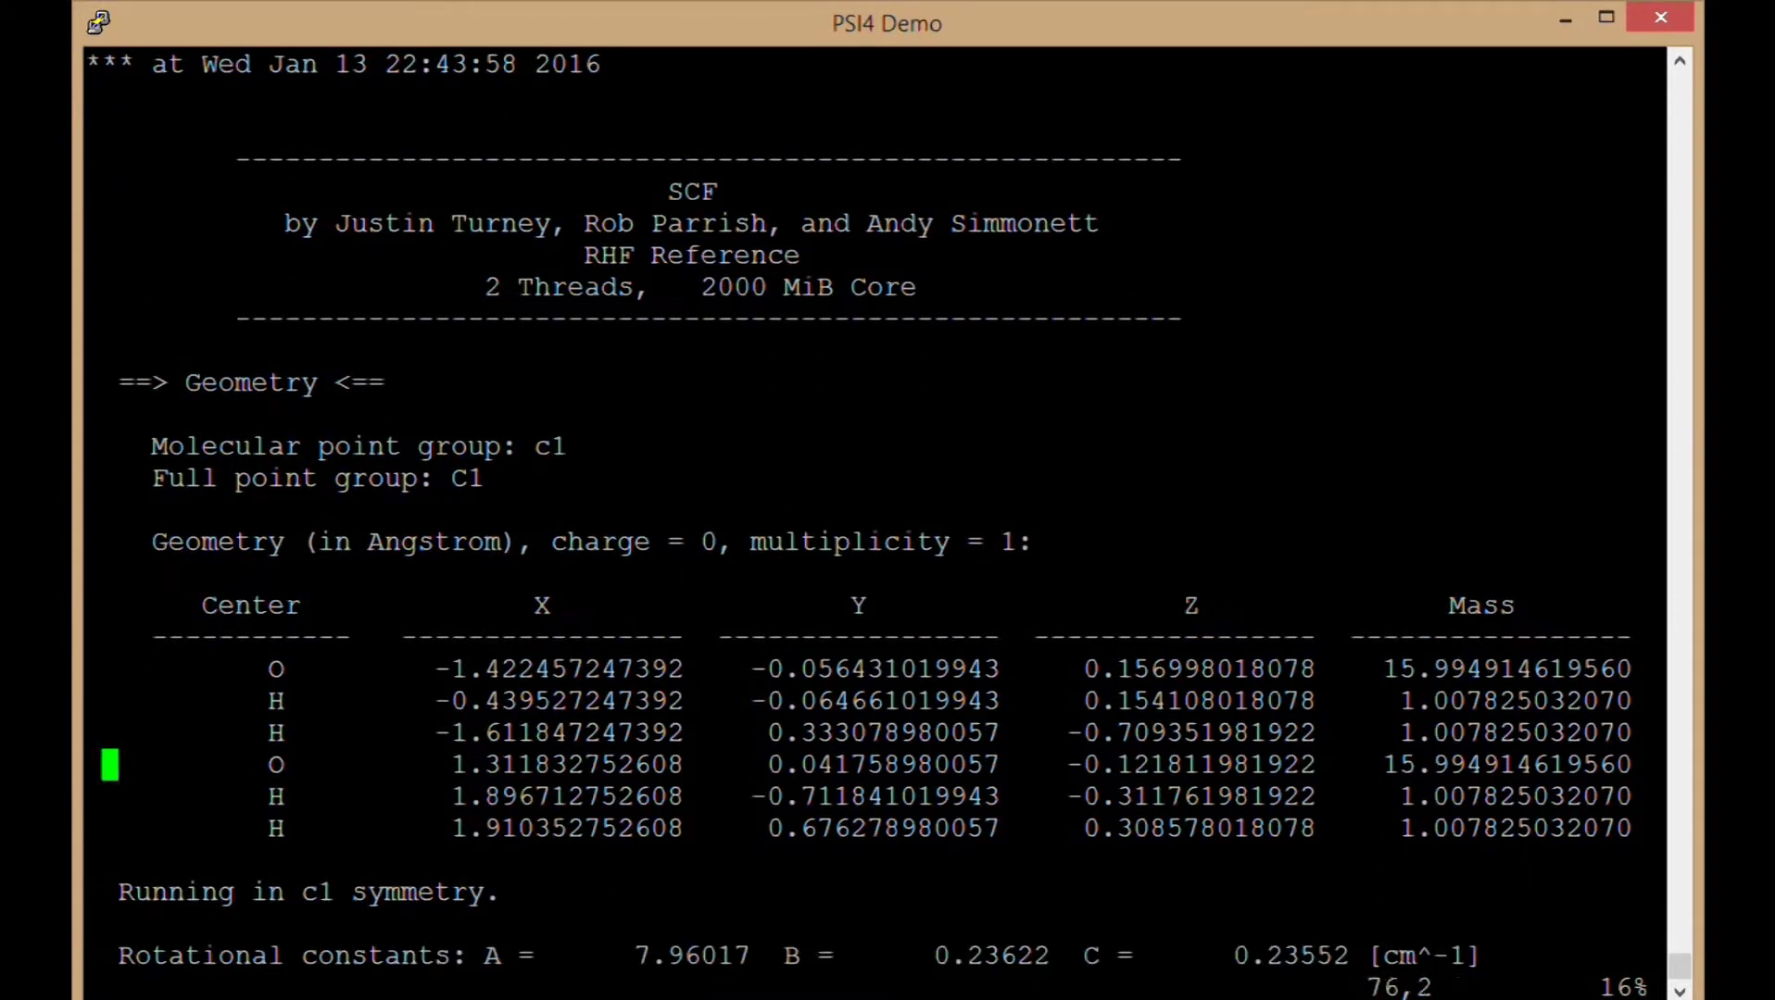
key("Right")
key("Right")
key("Right")
key("Right")
key("Right")
key("Right")
key("Right")
key("Right")
key("Right")
key("Right")
key("Right")
key("Right")
key("Left")
key("Left")
key("Left")
key("Left")
key("Left")
key("Left")
key("Left")
key("Left")
key("Left")
key("Left")
key("Left")
key("Left")
key("Left")
key("Left")
key("Left")
key("Left")
key("Left")
key("Left")
key("Left")
key("Left")
key("Left")
key("Left")
key("Left")
key("Left")
key("Left")
key("Down")
key("Down")
key("Down")
key("Down")
key("Down")
key("Down")
key("Down")
key("Down")
key("Down")
key("Down")
key("Down")
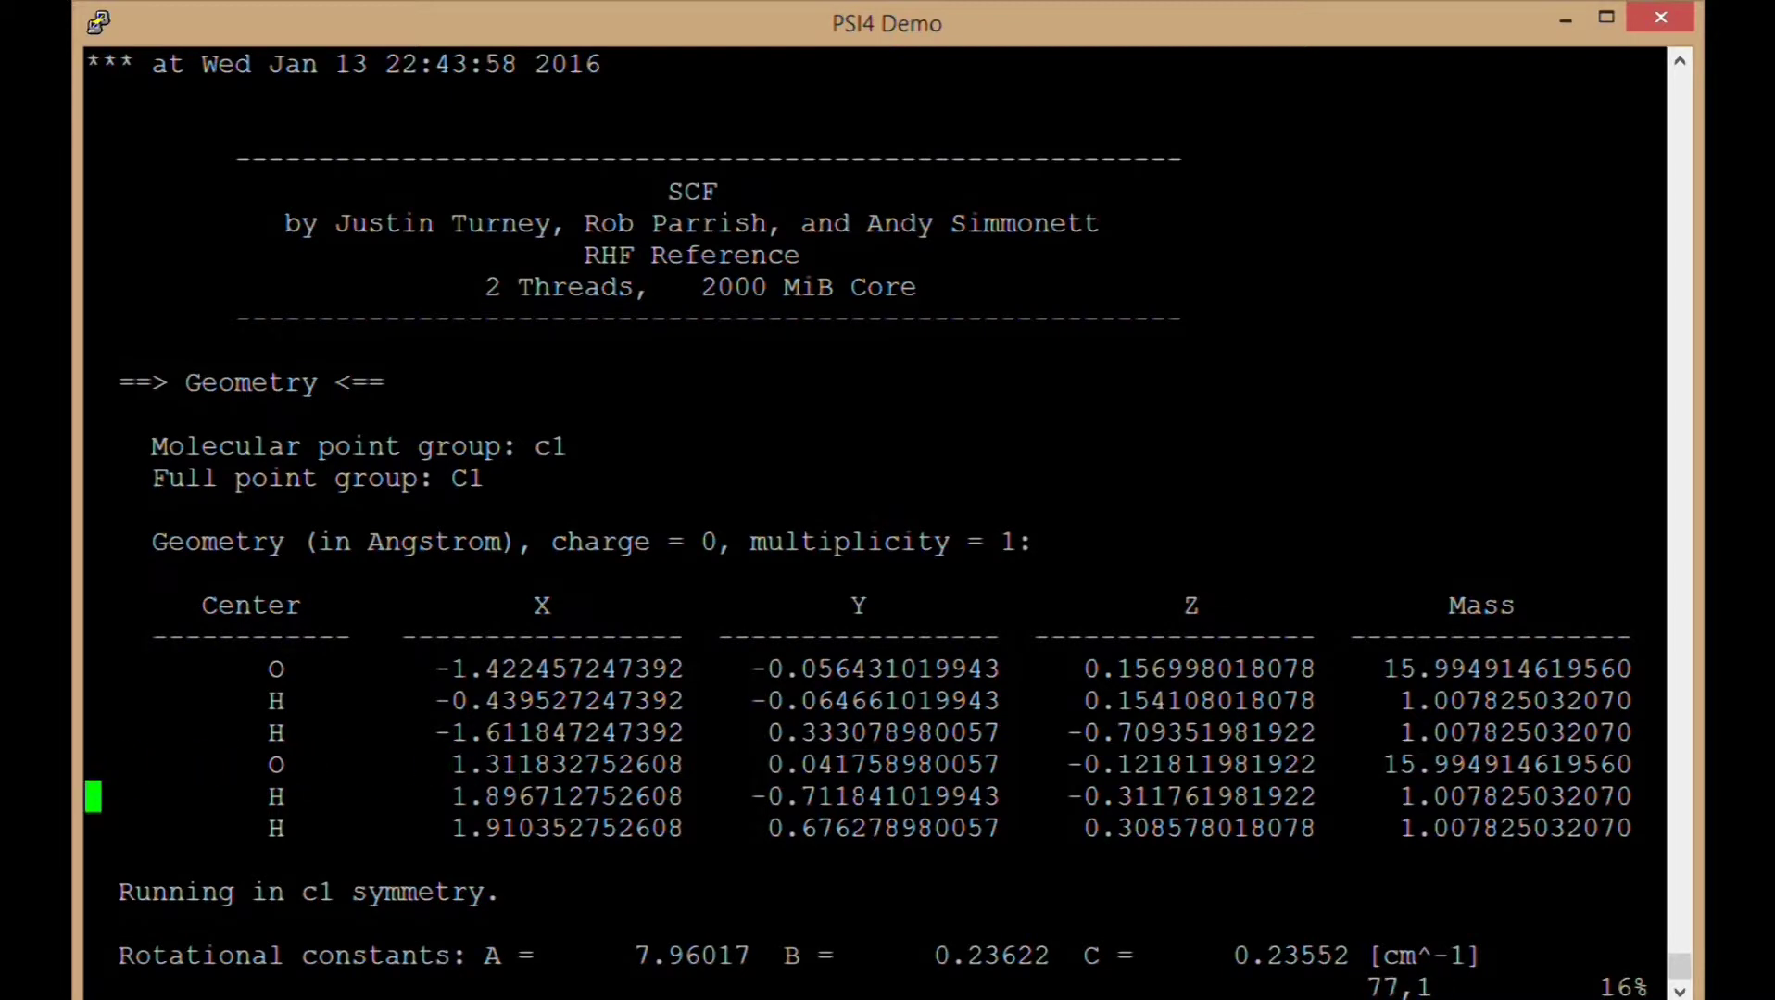
key("Down")
key("Down")
key("Down")
key("Down")
key("Down")
key("Down")
key("Down")
key("Down")
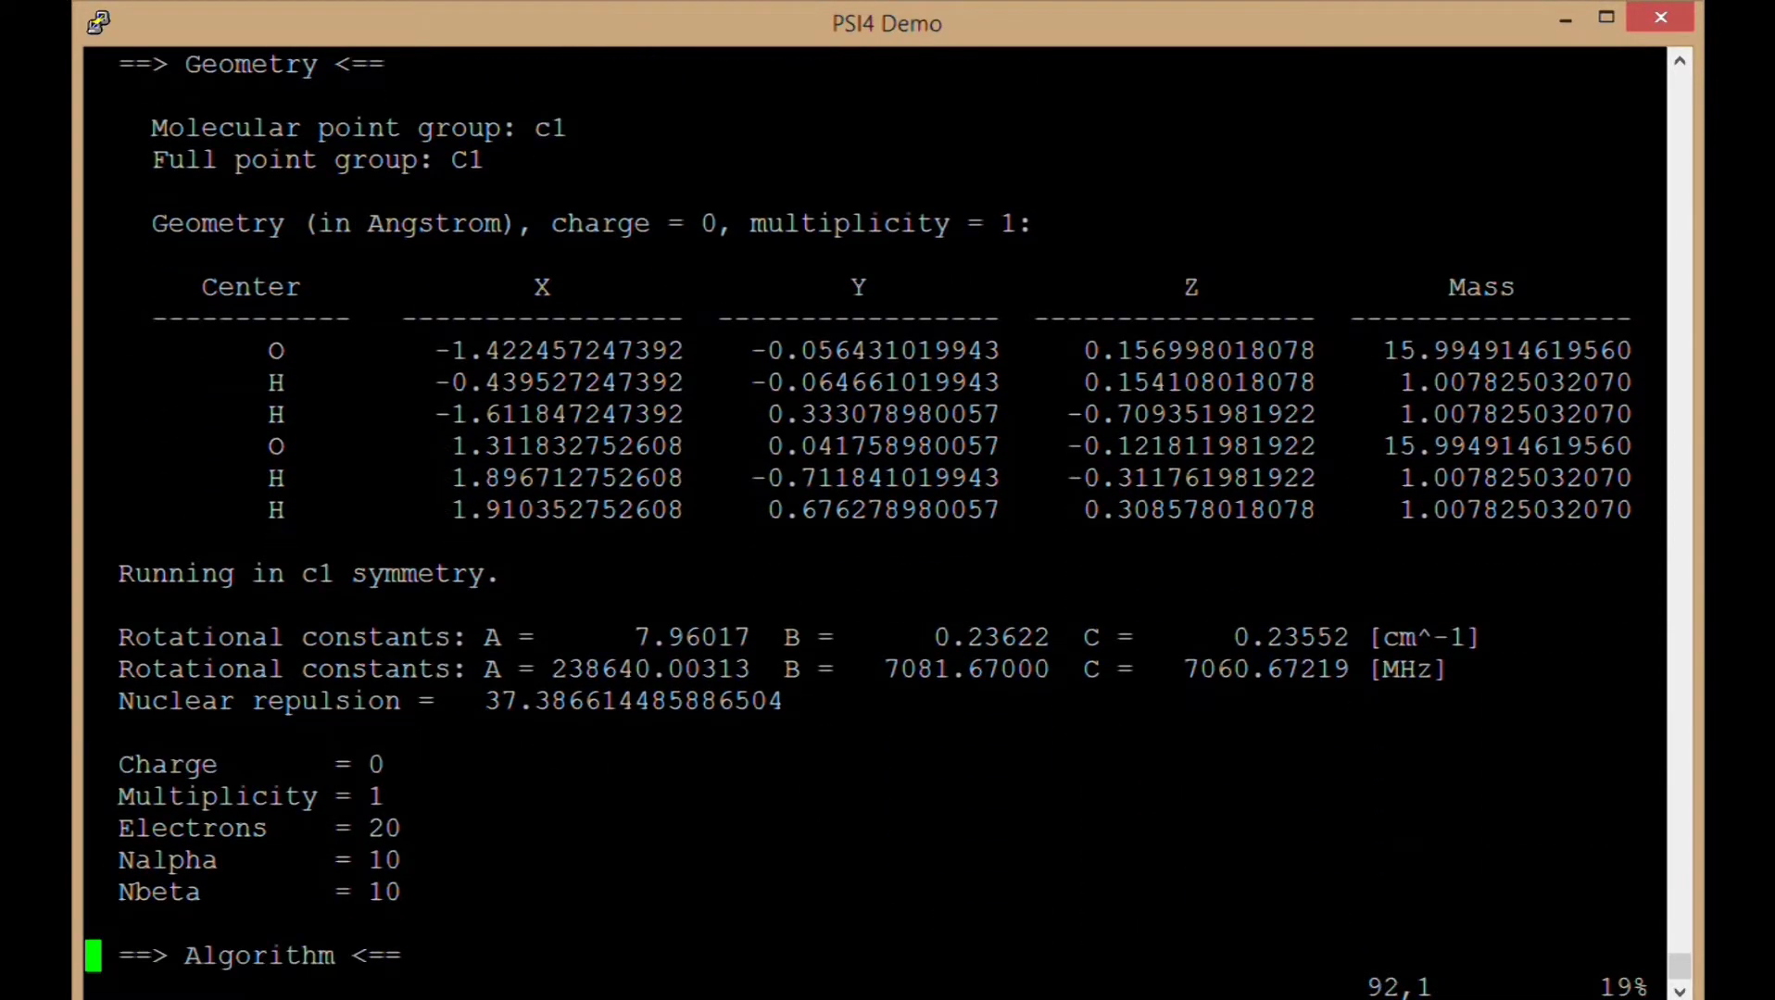
Check the Nalpha and Nbeta counts of 10, then reach the Algorithm and Primary Basis sections.
key("Up")
key("Up")
key("Up")
key("Up")
key("Up")
key("Up")
key("Down")
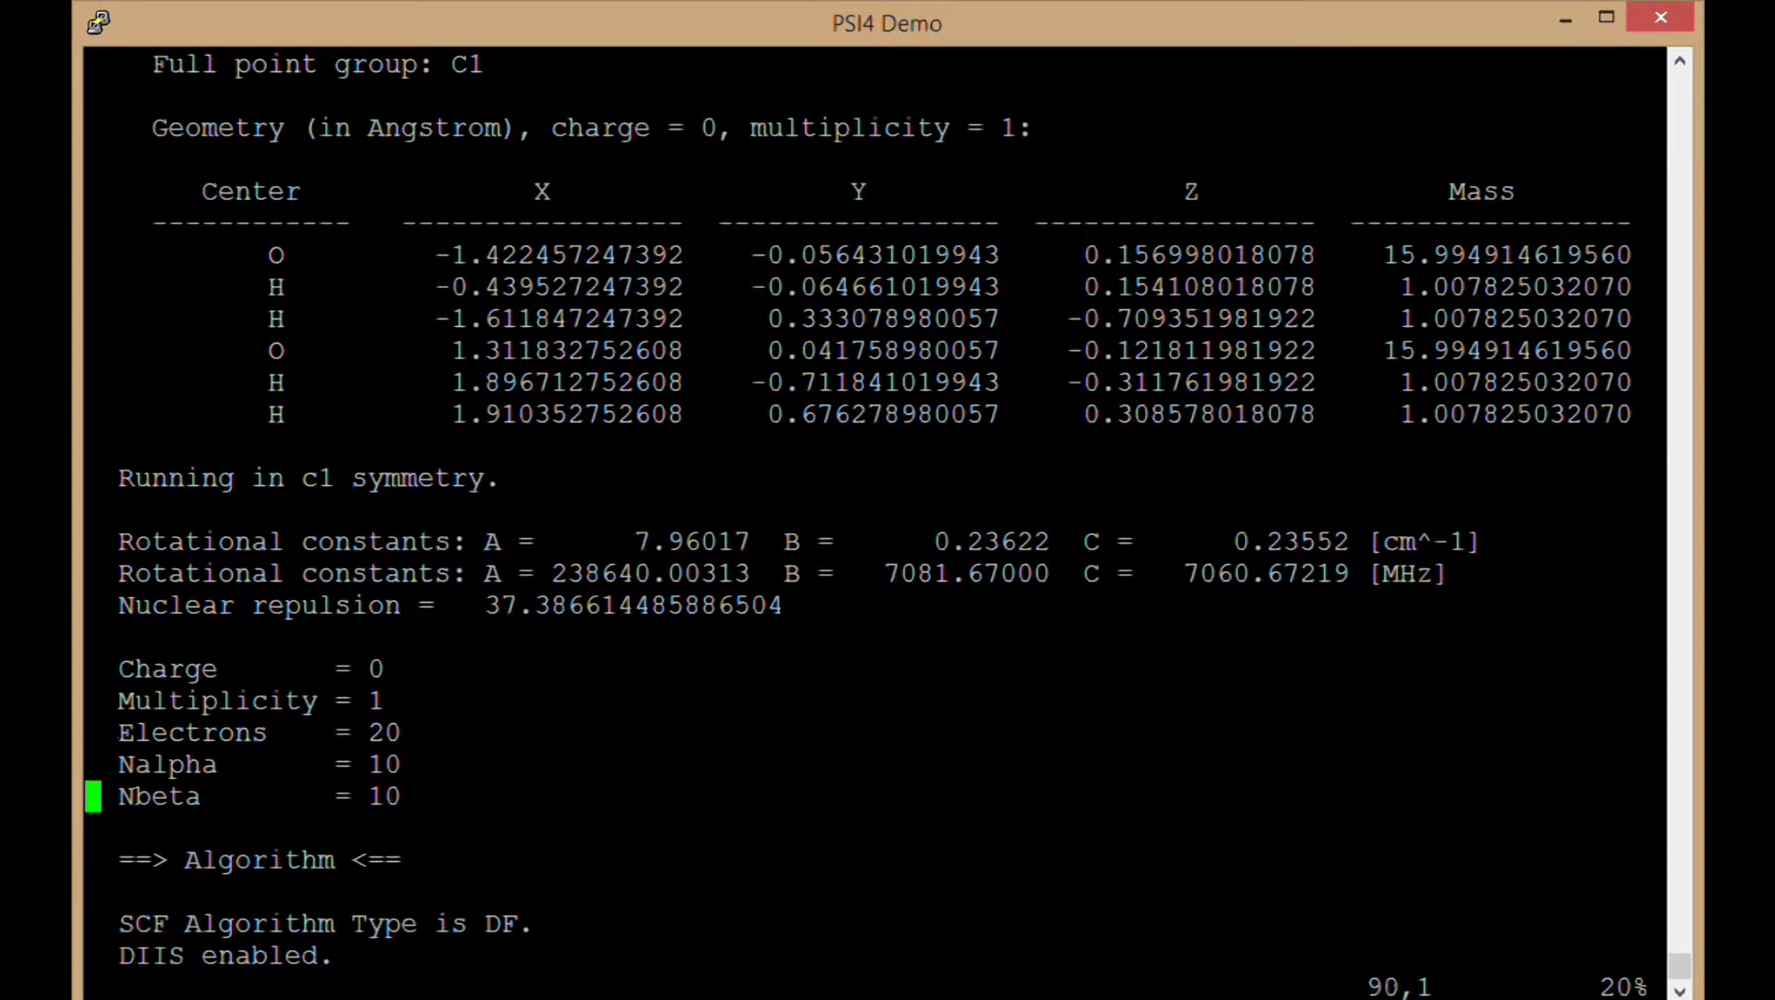
key("Up")
key("Up")
key("Down")
key("Down")
key("Down")
key("Up")
key("Up")
key("Up")
key("Up")
key("Down")
key("Down")
key("Down")
key("Down")
key("Down")
key("Down")
key("Down")
key("Down")
key("Down")
key("Down")
key("Down")
key("Down")
key("Down")
key("Down")
key("Down")
key("Down")
key("Up")
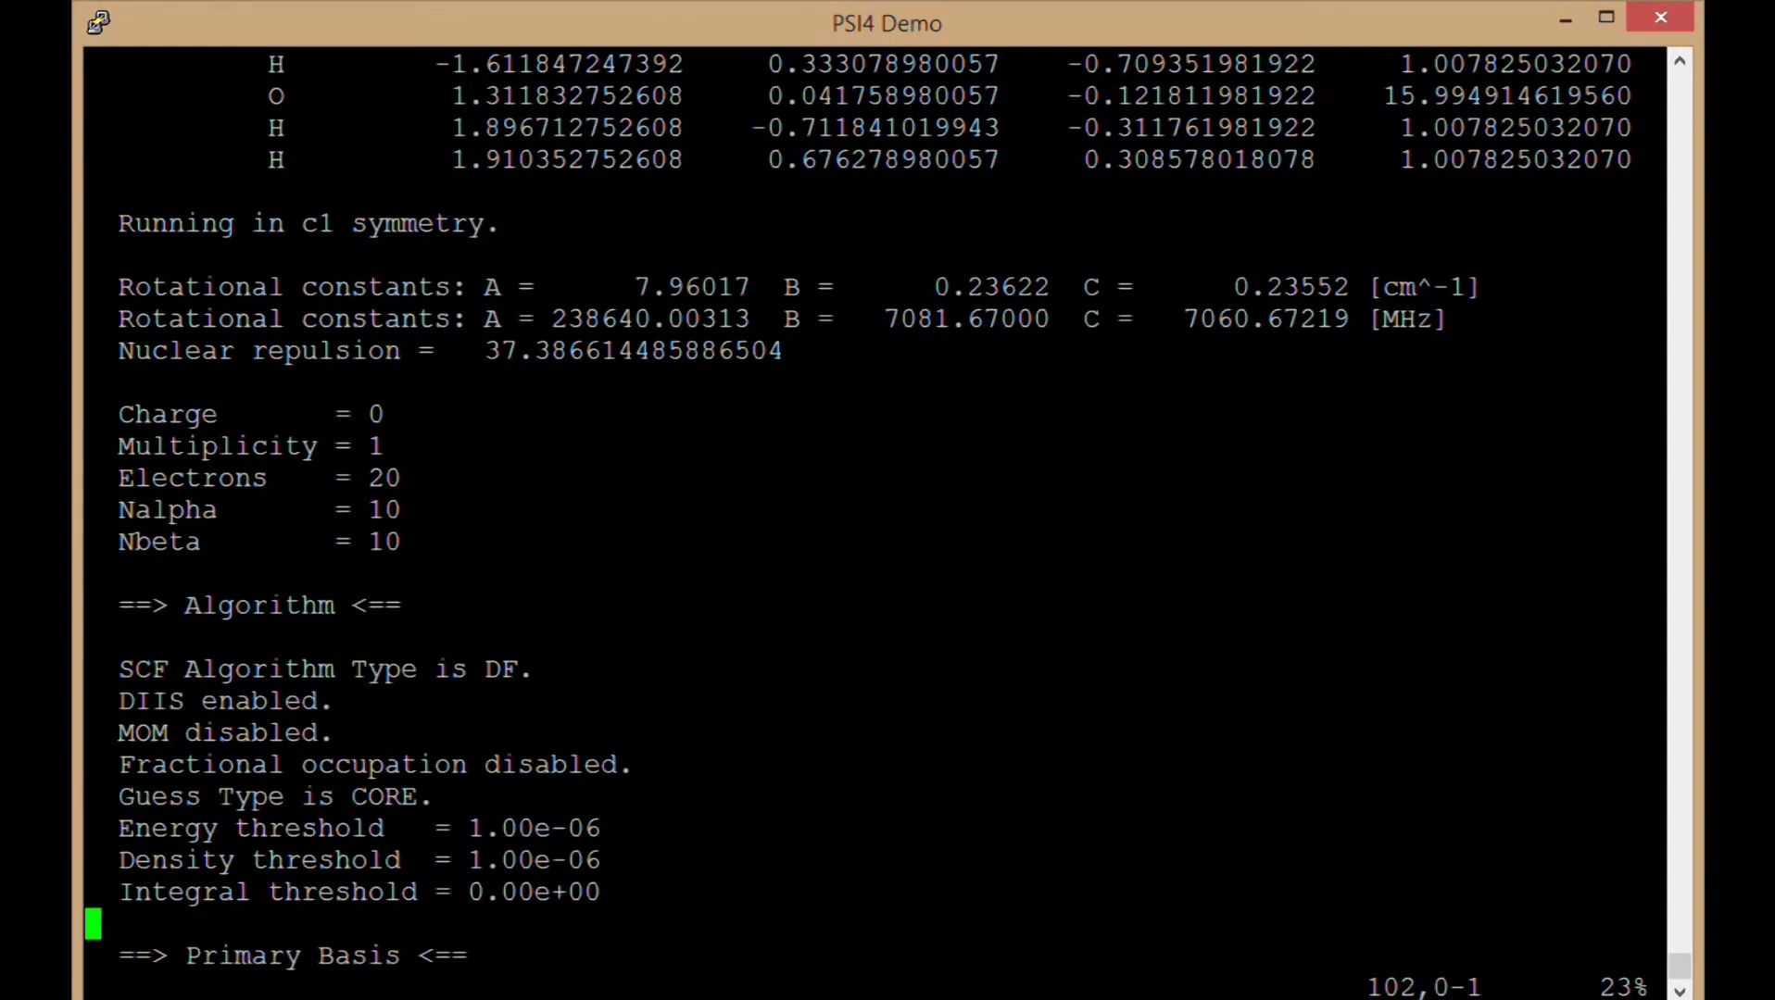
key("Down")
key("Down")
key("Down")
key("Down")
key("Down")
key("Down")
key("Down")
key("Down")
key("Down")
key("Down")
key("Down")
key("Down")
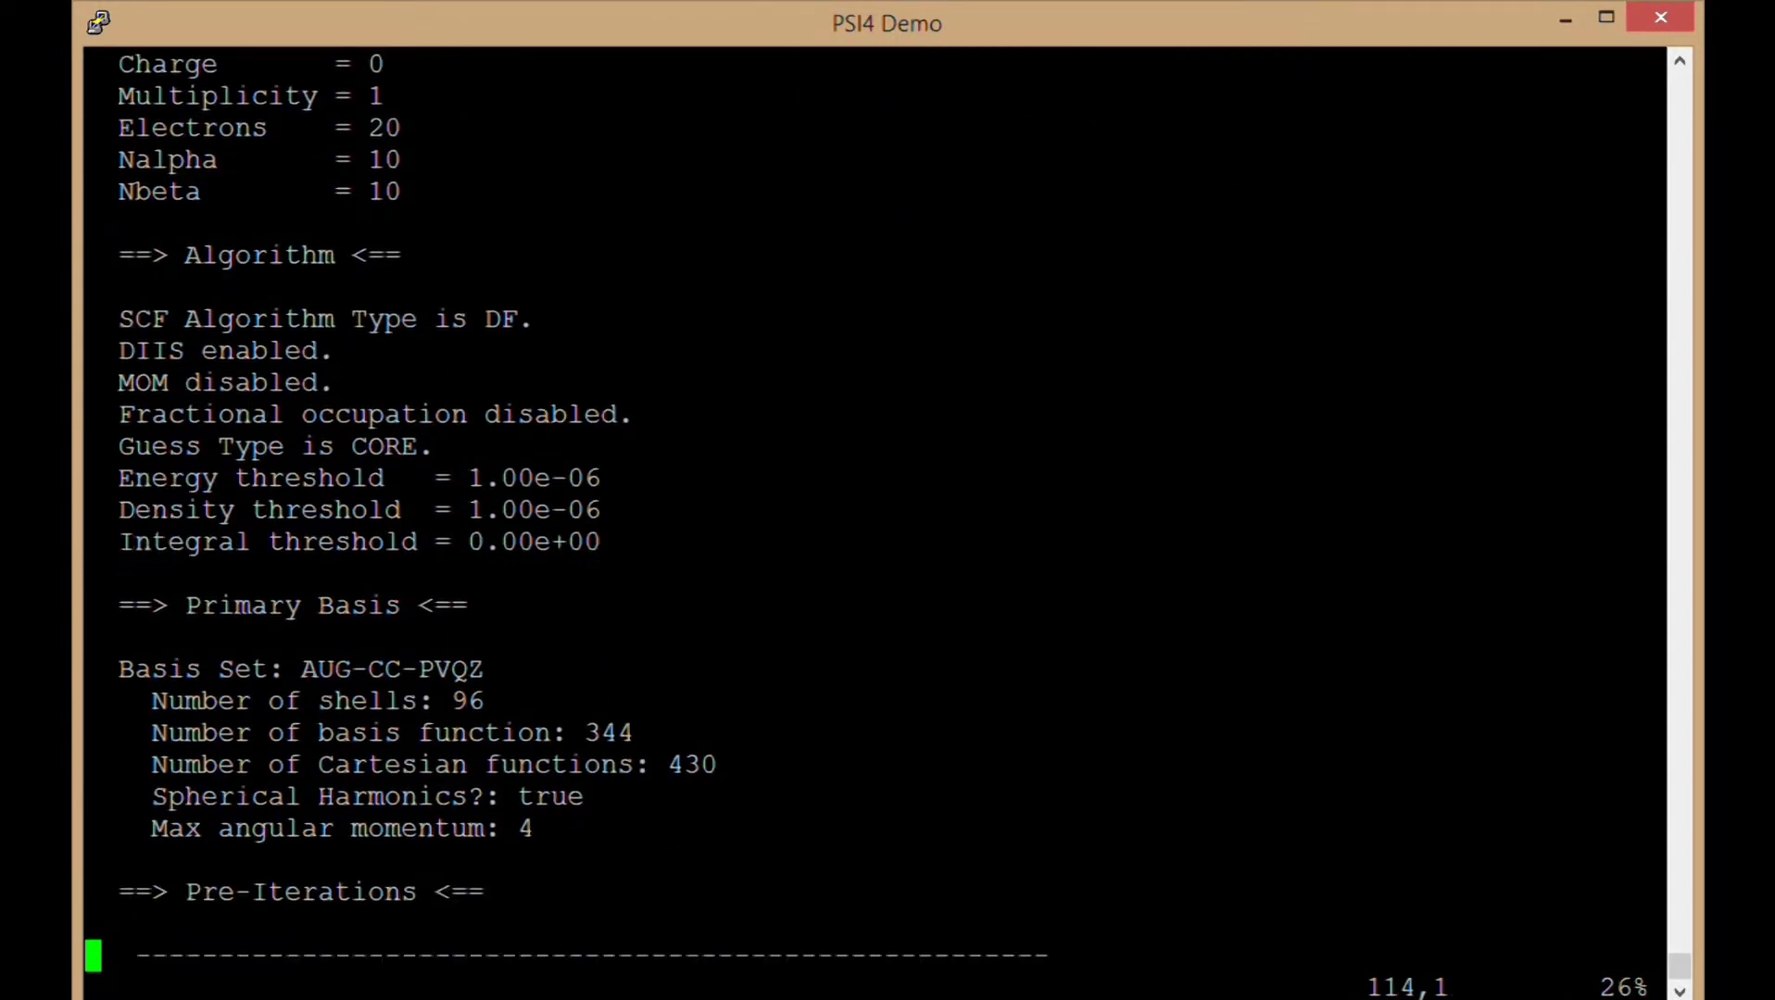
Inspect the AUG-CC-PVQZ shell count, 344 basis functions and max angular momentum lines.
key("Up")
key("Up")
key("Up")
key("Up")
key("Up")
key("Up")
key("Up")
key("Up")
key("Down")
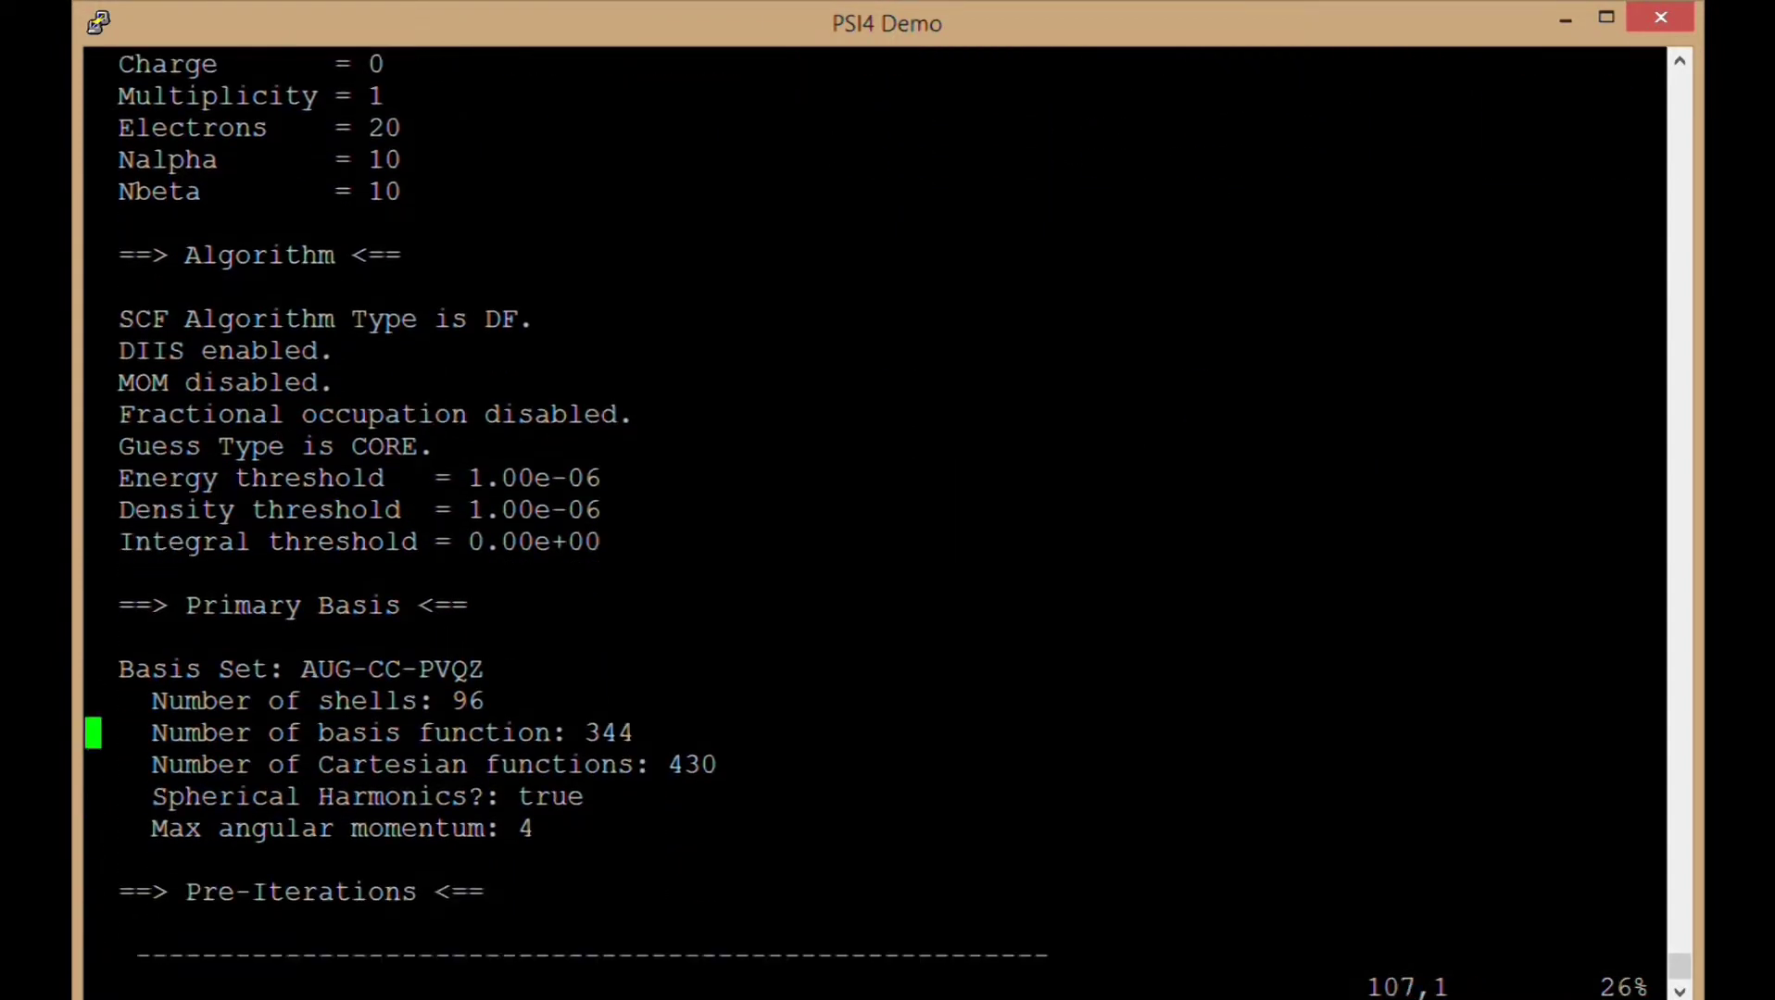
key("Right")
key("Right")
key("Up")
key("Left")
key("Left")
key("Down")
key("Down")
key("Down")
key("Down")
key("Down")
key("Down")
key("Down")
key("Down")
key("Down")
key("Down")
key("Down")
key("Down")
key("Down")
key("Down")
key("Up")
key("Up")
key("Up")
key("Up")
key("Up")
key("Up")
key("Up")
key("Up")
key("Up")
key("Up")
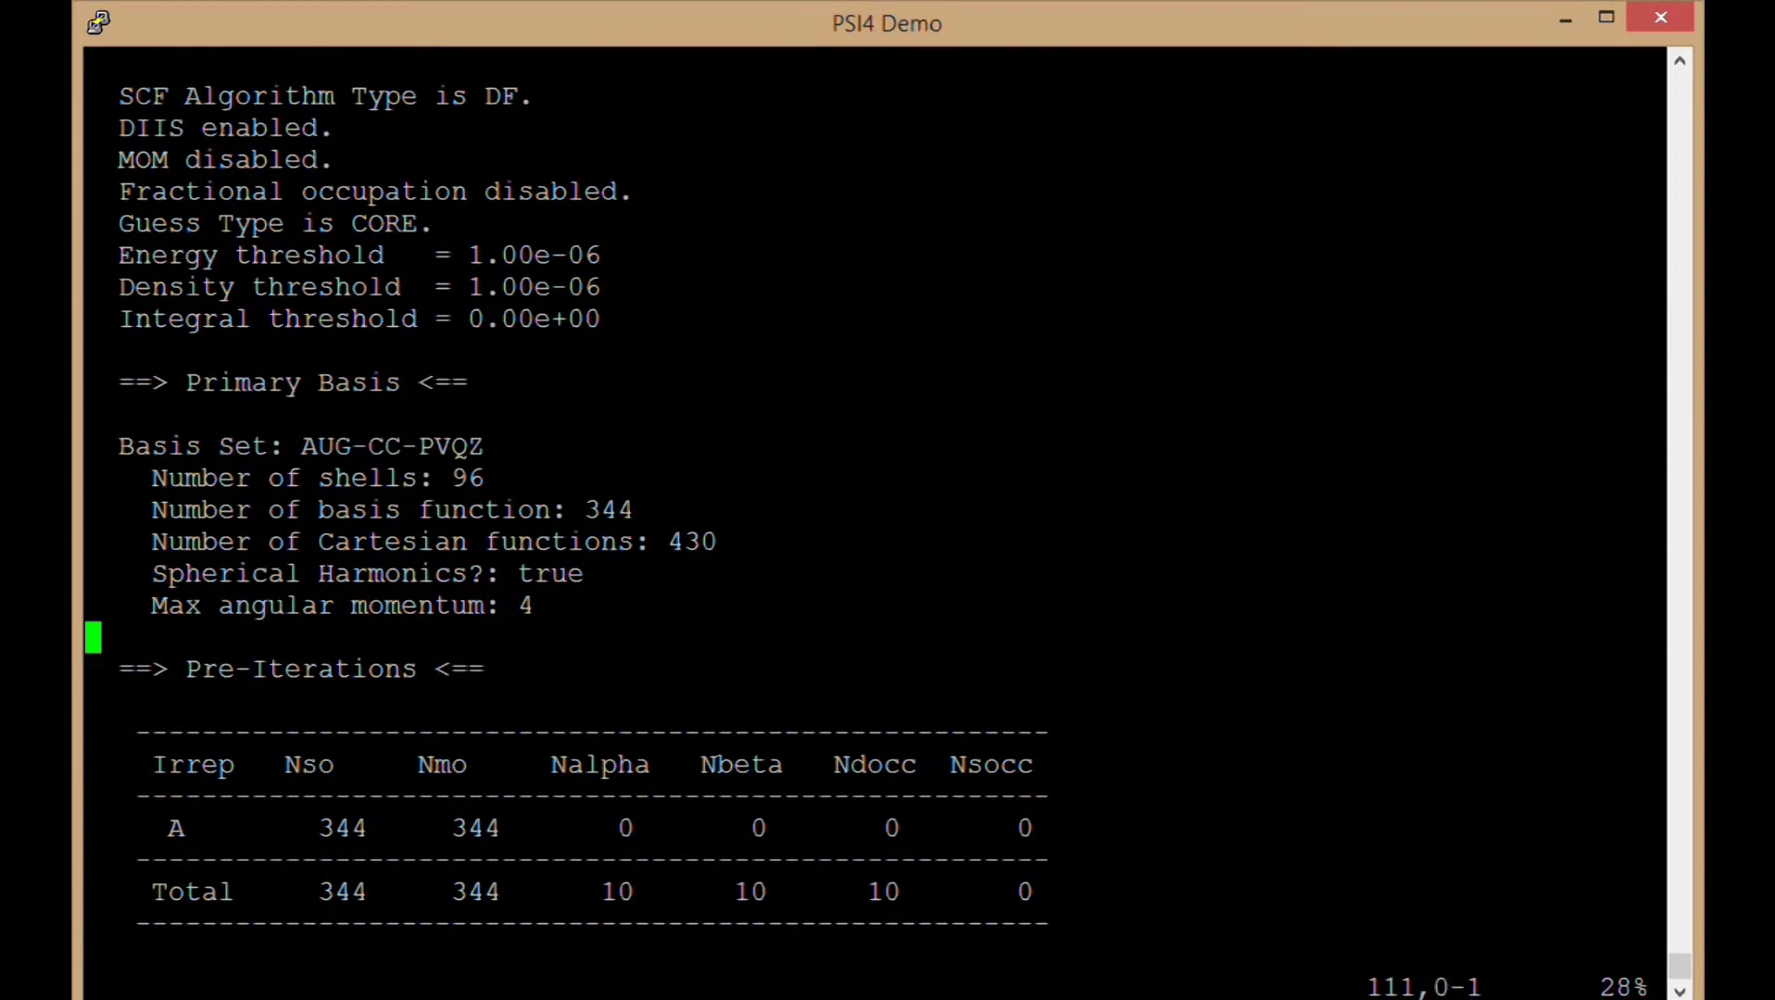
key("Right")
key("Right")
key("Right")
key("Right")
key("Right")
key("Right")
key("Left")
key("Left")
key("Left")
key("Left")
key("Left")
key("Left")
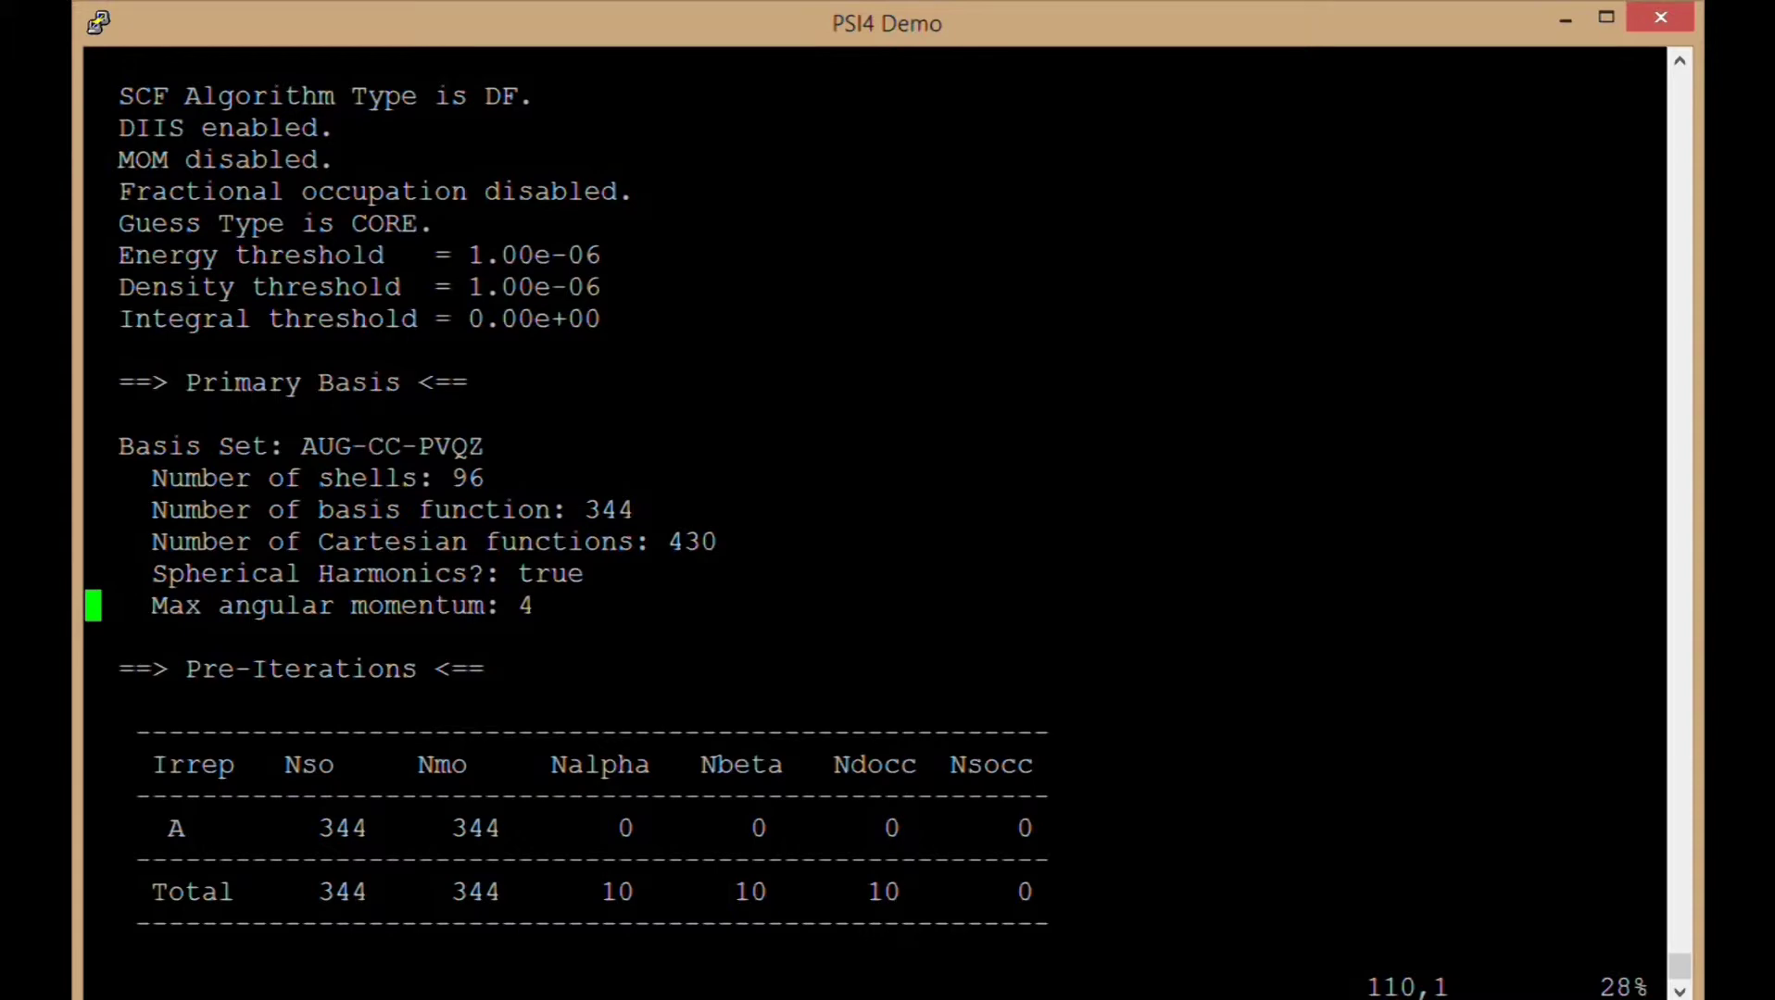
Advance through the DFJK and auxiliary basis settings to the SCF iterations table.
key("Down")
key("Down")
key("Down")
key("Down")
key("Down")
key("Down")
key("Down")
key("Down")
key("Down")
key("Down")
key("Down")
key("Down")
key("Down")
key("Down")
key("Down")
key("Down")
key("Down")
key("Down")
key("Down")
key("Down")
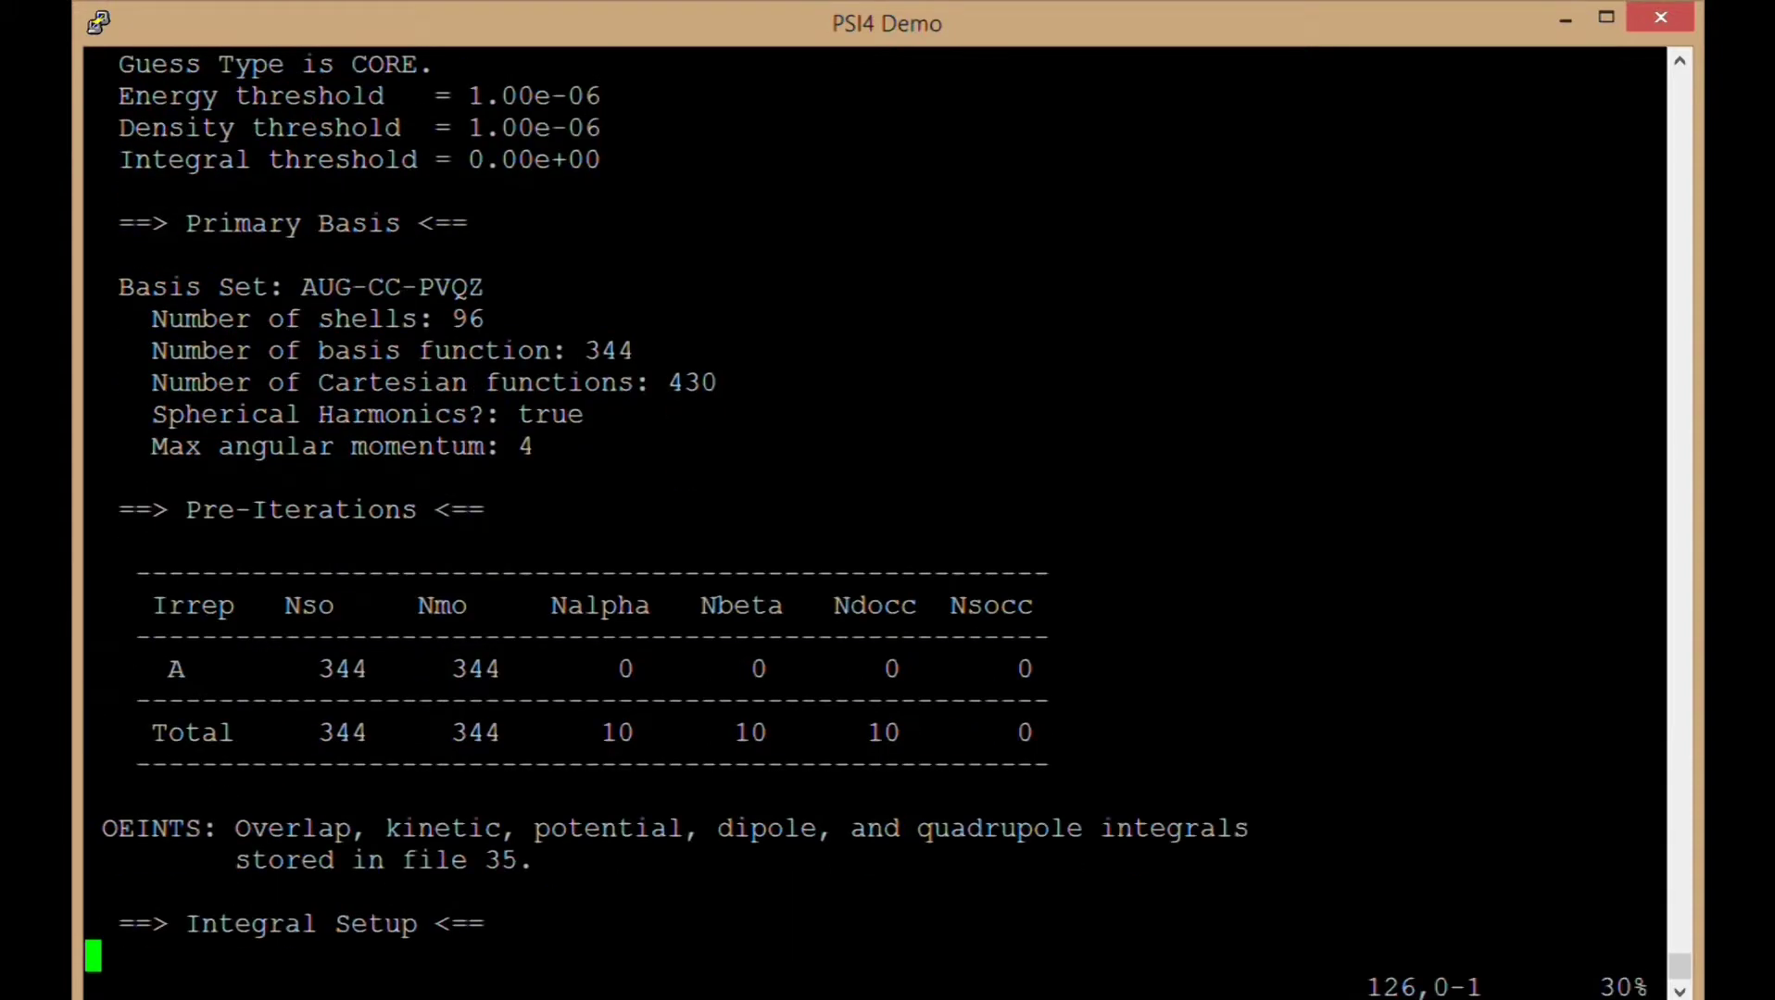
key("Down")
key("Down")
key("Down")
key("Down")
key("Down")
key("Down")
key("Down")
key("Down")
key("Down")
key("Down")
key("Down")
key("Down")
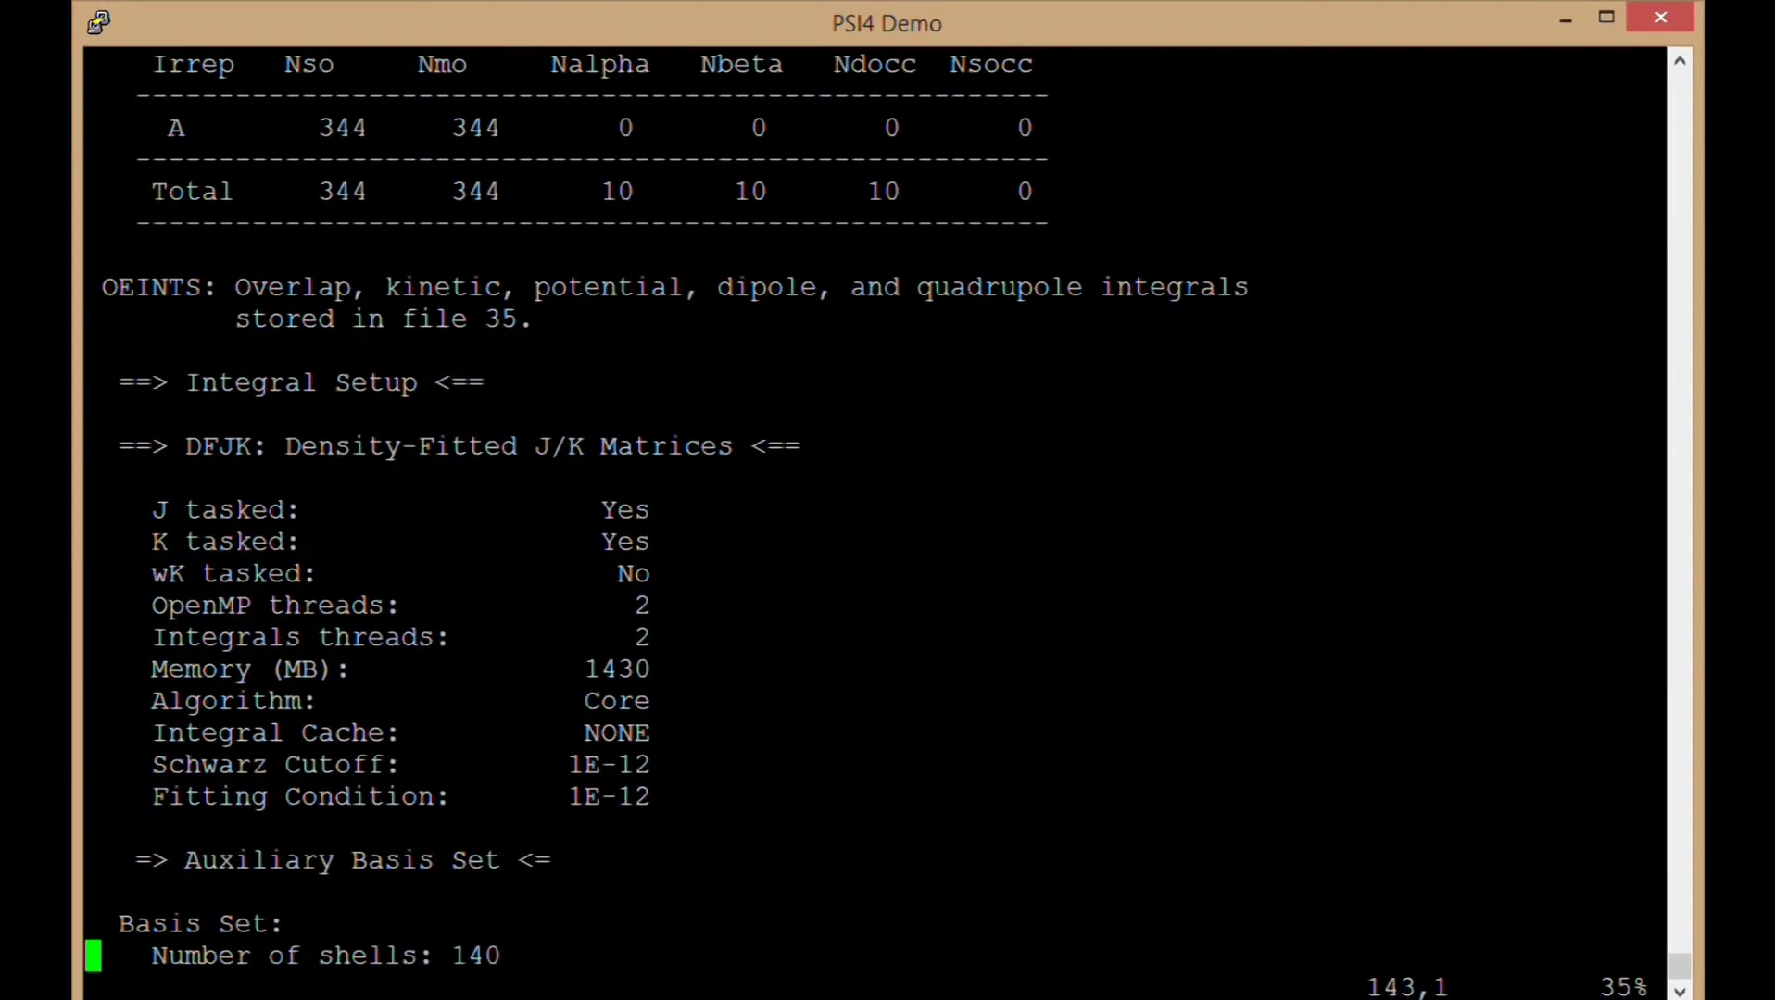
key("Down")
key("Down")
key("Down")
key("Down")
key("Down")
key("Down")
key("Down")
key("Down")
key("Down")
key("Down")
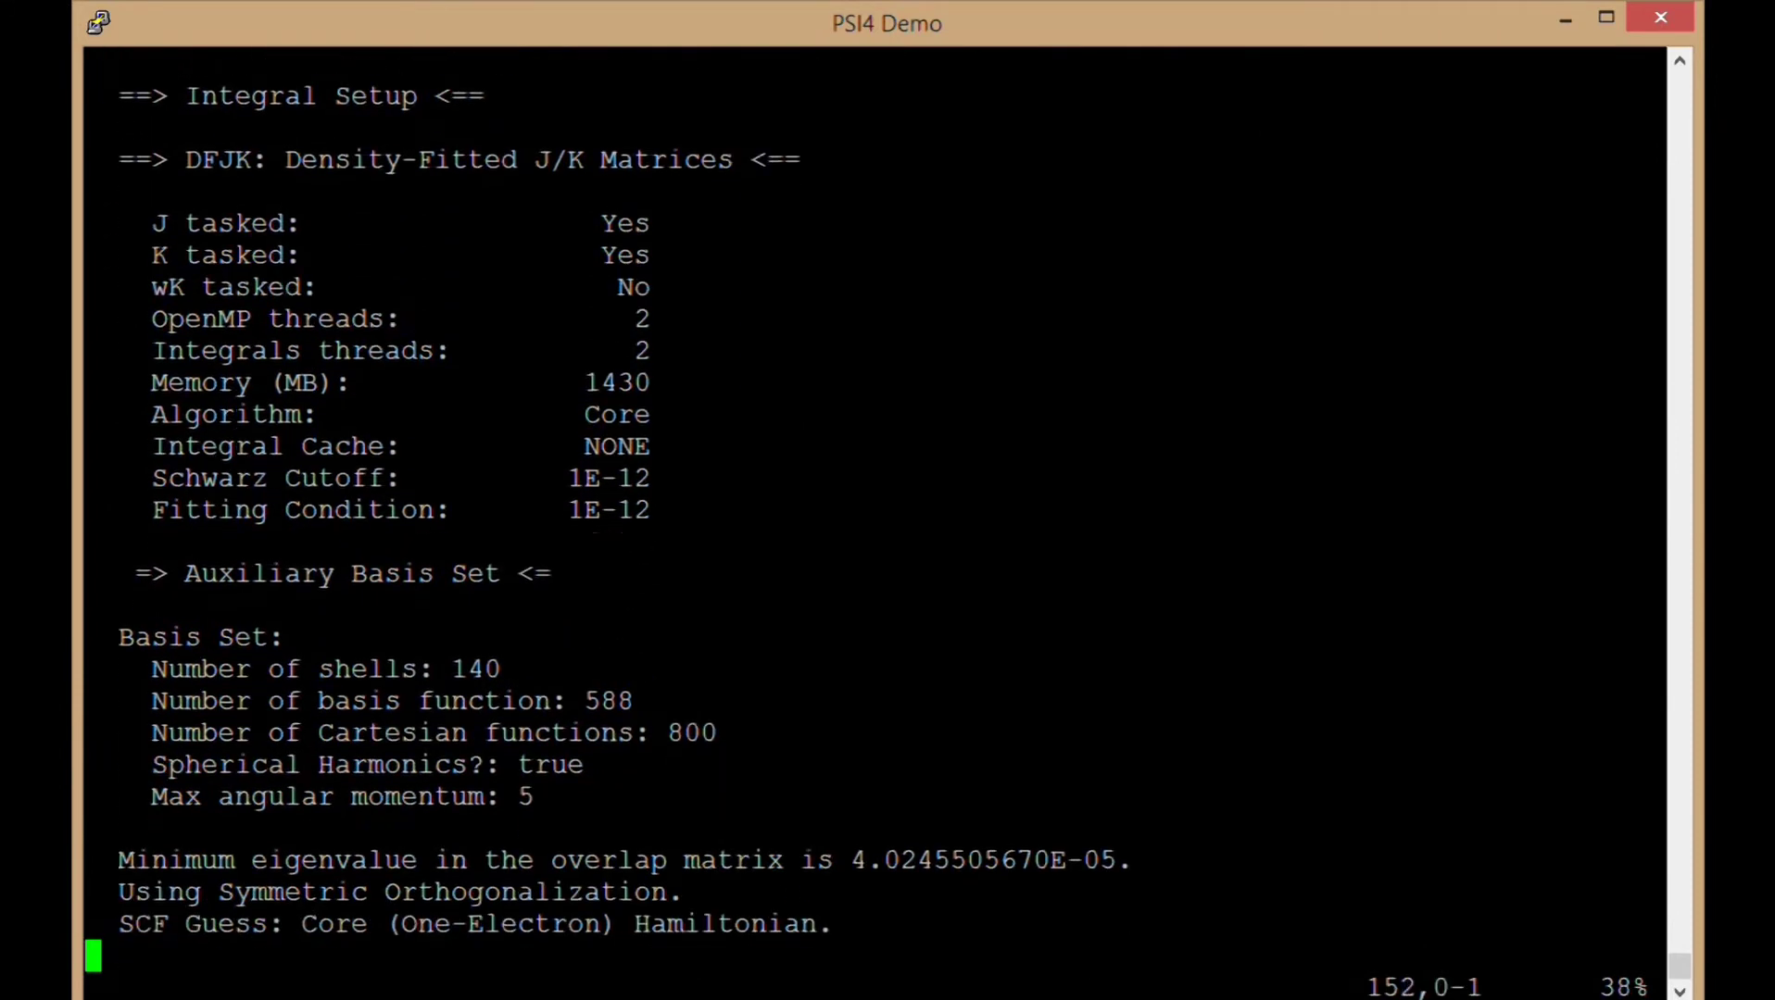
key("Down")
key("Down")
key("Down")
key("Down")
key("Down")
key("Down")
key("Down")
key("Down")
key("Down")
key("Down")
key("Down")
key("Down")
key("Down")
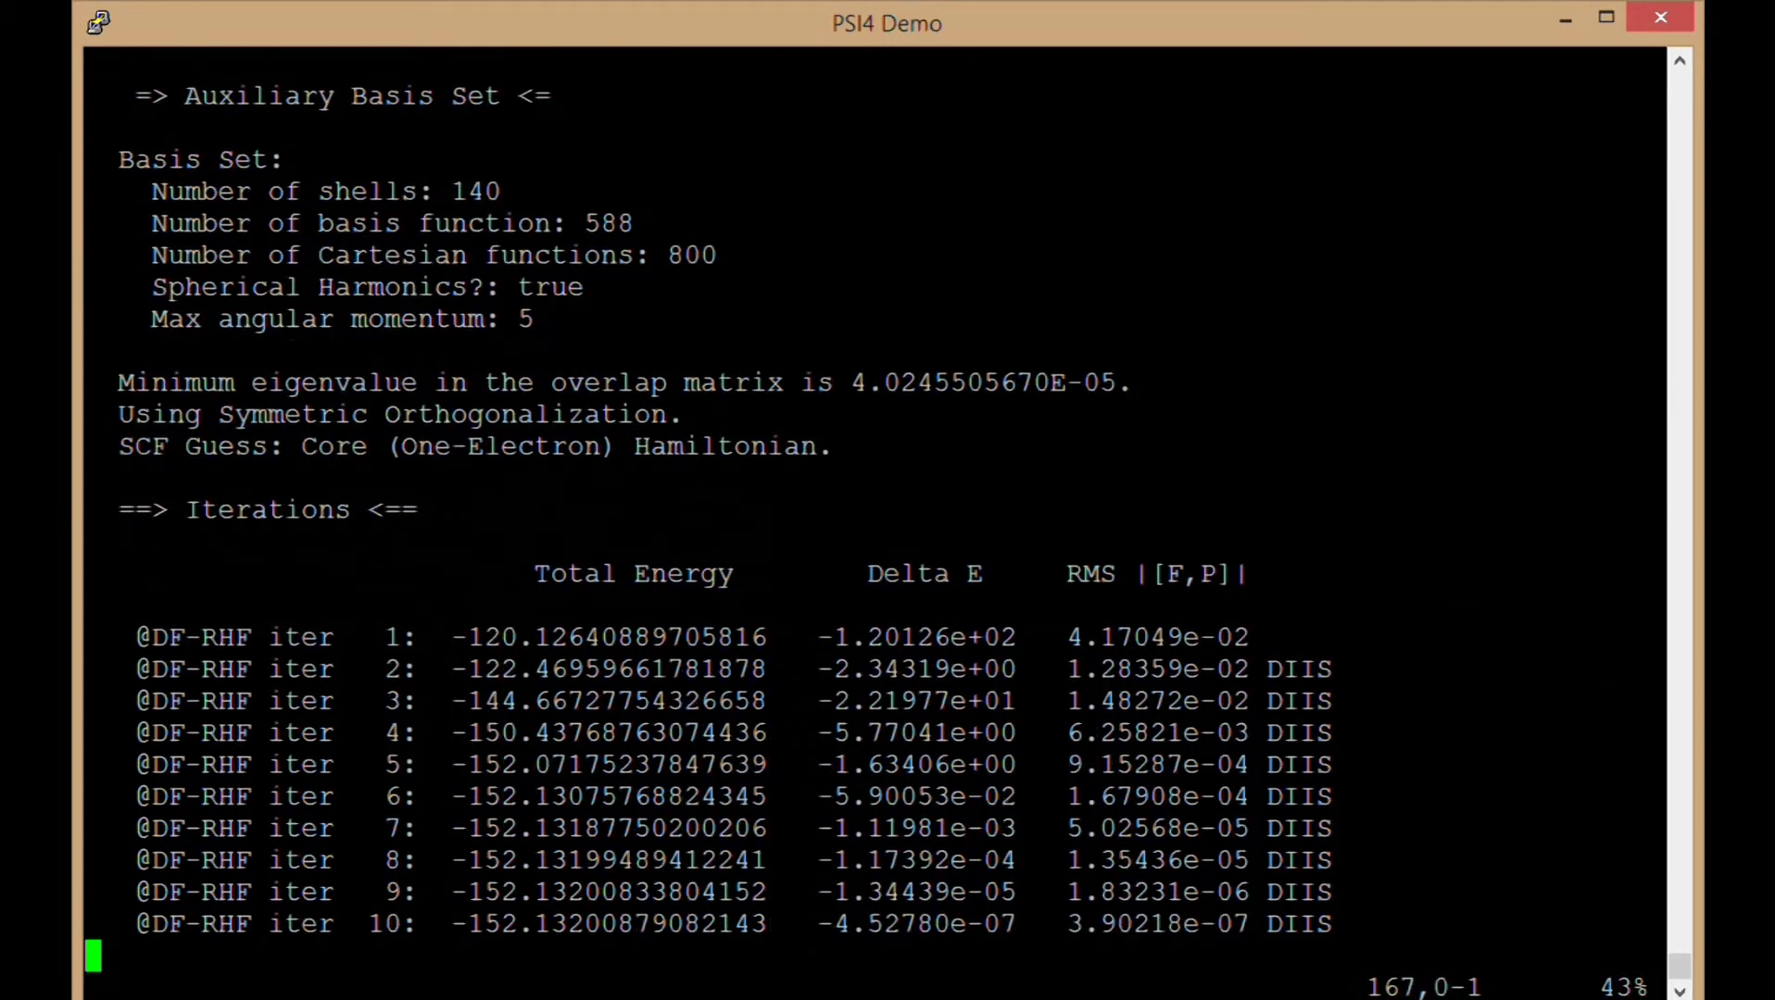
Bring the SCF iterations table into view at the iteration 1 DF-RHF row.
key("Up")
key("Up")
key("Up")
key("Up")
key("Up")
key("Up")
key("Up")
key("Up")
key("Up")
key("Up")
key("Up")
key("Right")
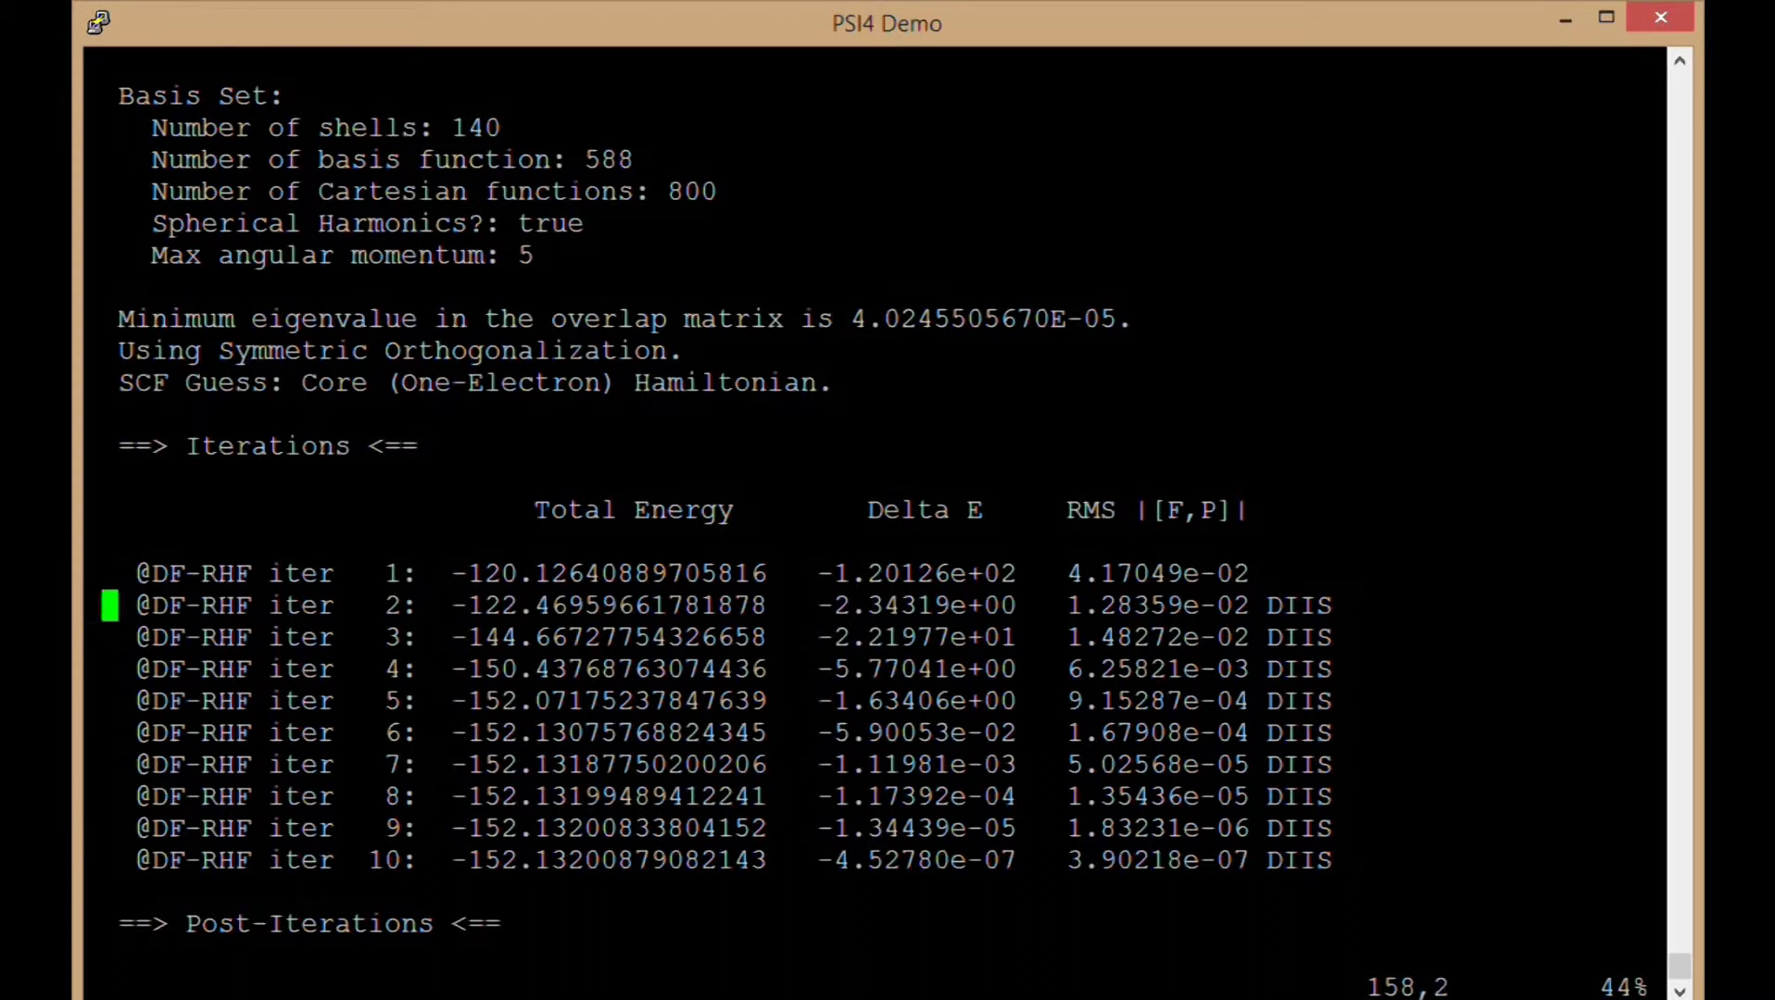
key("Up")
key("Right")
key("Right")
key("Right")
key("Right")
key("Right")
key("Right")
key("Right")
key("Right")
key("Right")
key("Right")
key("Left")
key("Left")
key("Left")
key("Left")
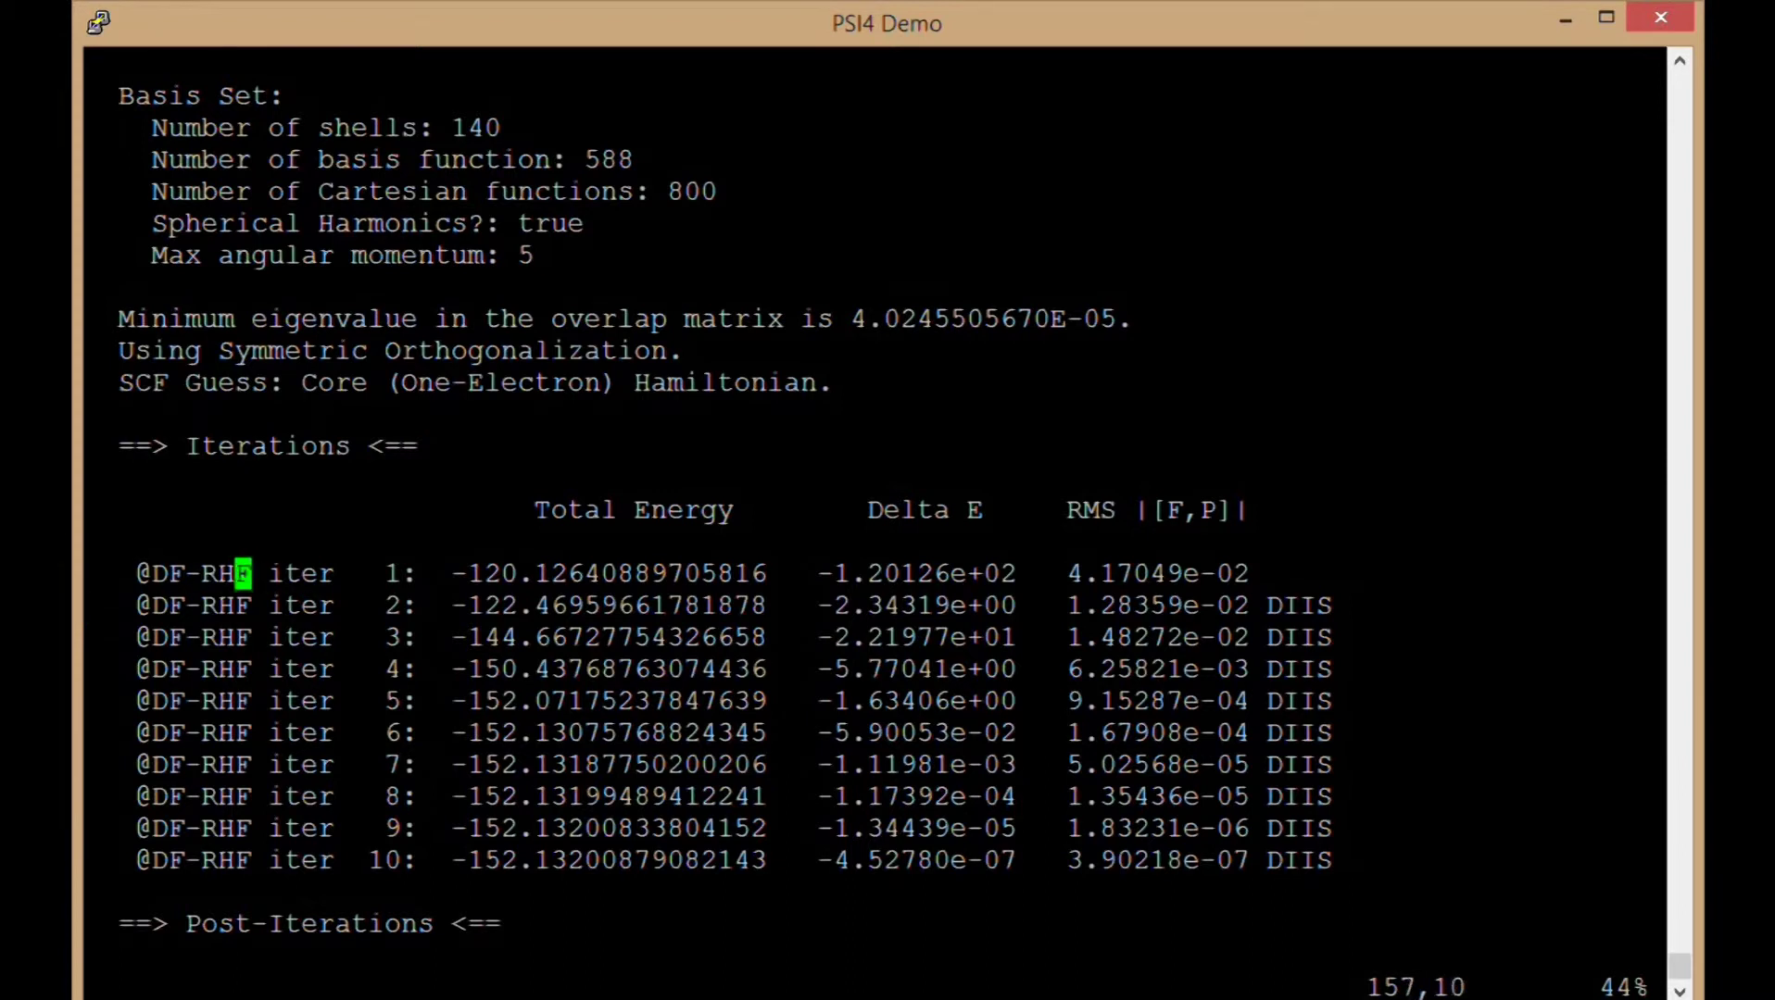
key("Right")
key("Right")
key("Right")
key("Right")
key("Right")
key("Right")
key("Right")
key("Right")
key("Right")
key("Right")
key("Right")
key("Right")
key("Right")
key("Right")
key("Right")
key("Right")
Compare the total energies of iterations 1 to 4, around -144.
key("Right")
key("Down")
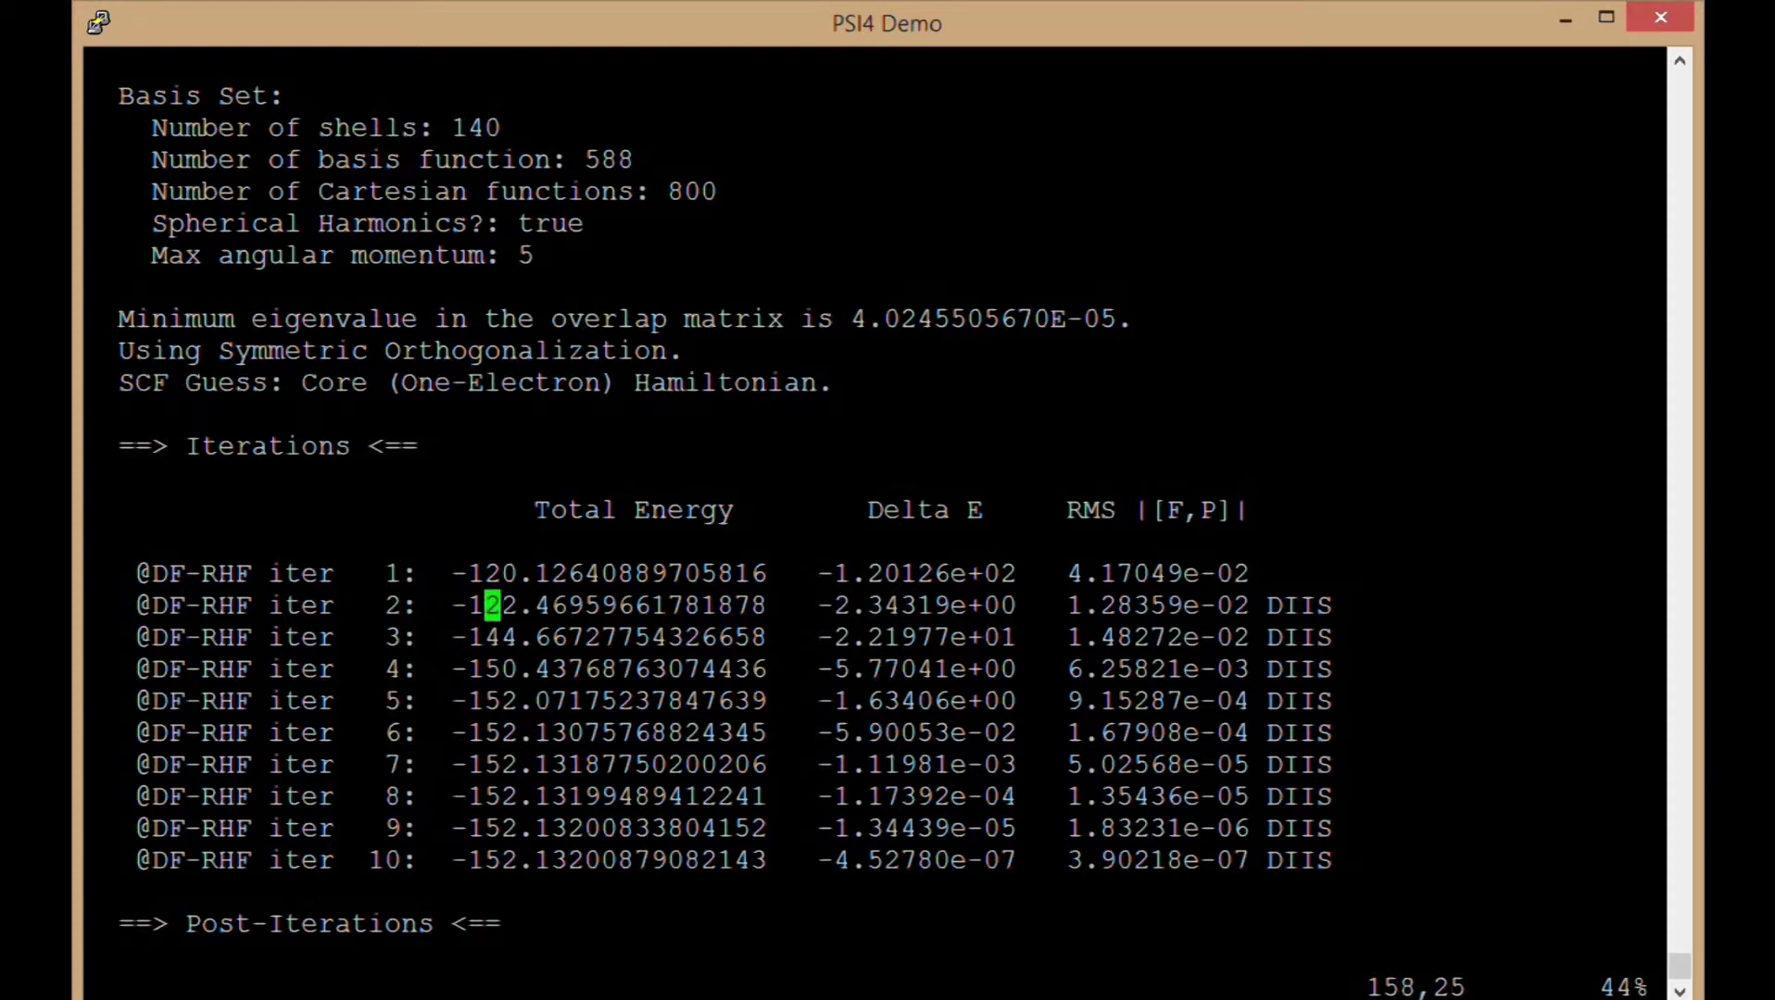
key("Down")
key("Right")
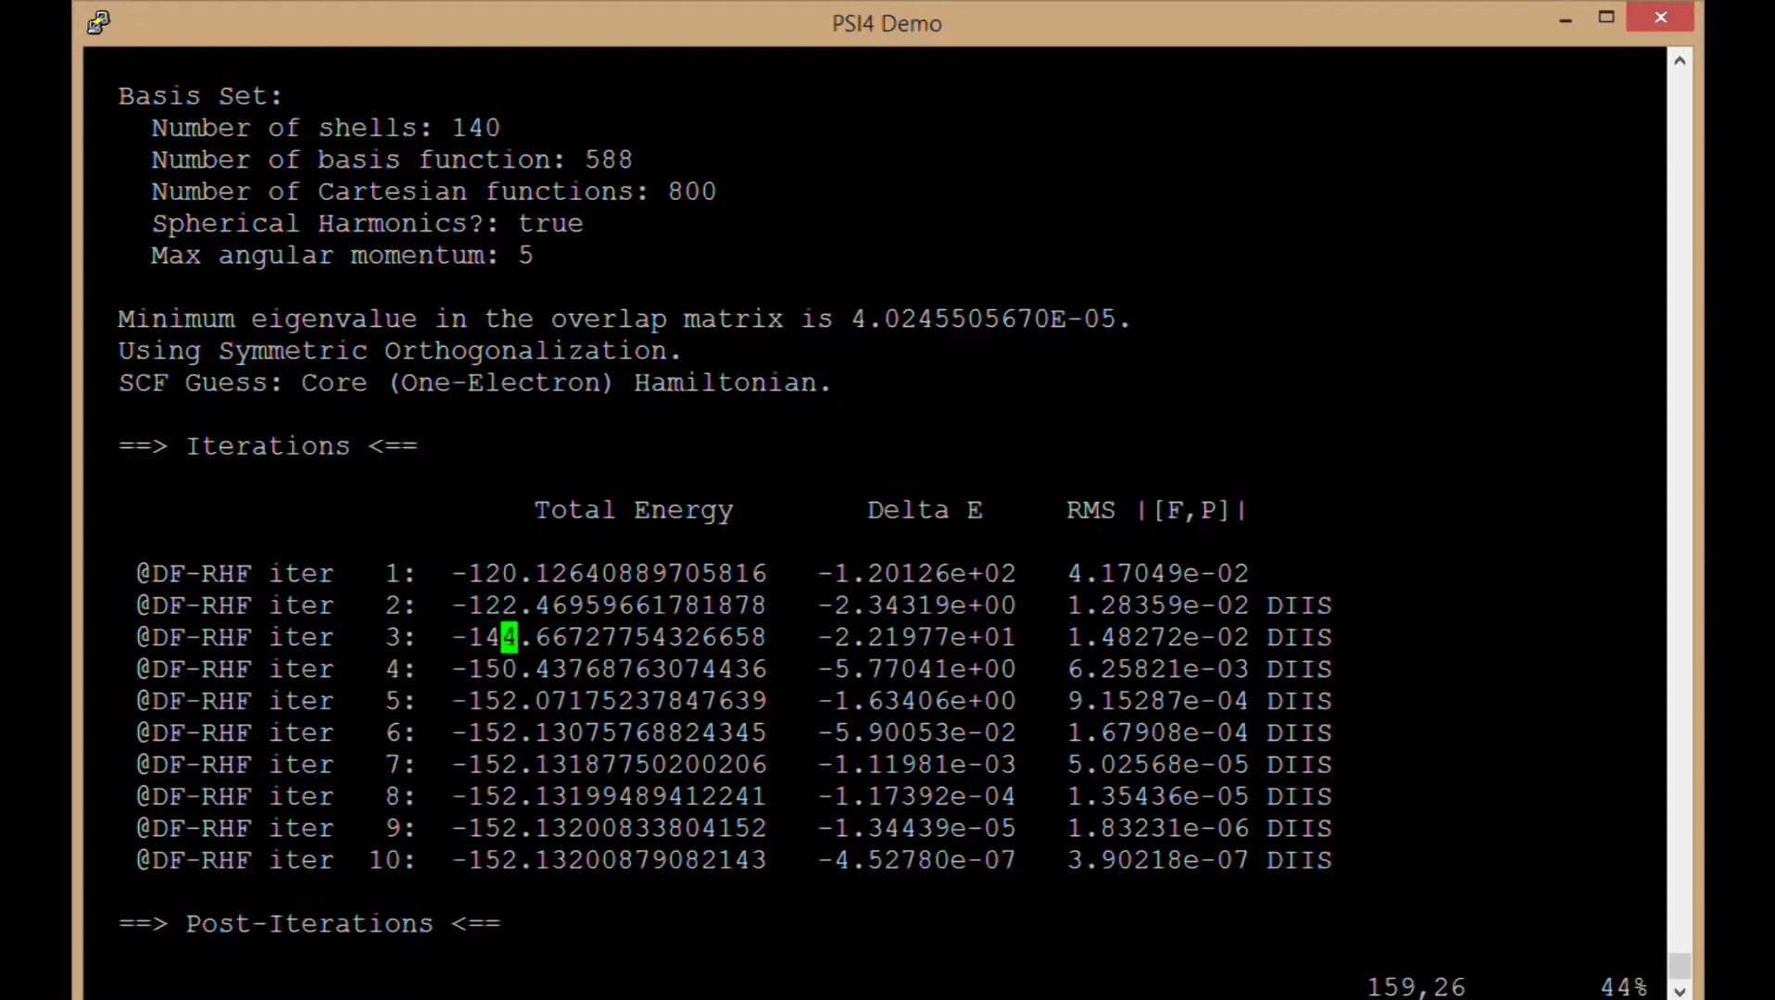
key("Up")
key("Up")
key("Down")
key("Up")
key("Down")
key("Down")
key("Down")
Check the iteration 9 and 10 energies, Delta E and RMS, then scroll to the orbital energies.
key("Down")
key("Right")
key("Right")
key("Right")
key("Right")
key("Right")
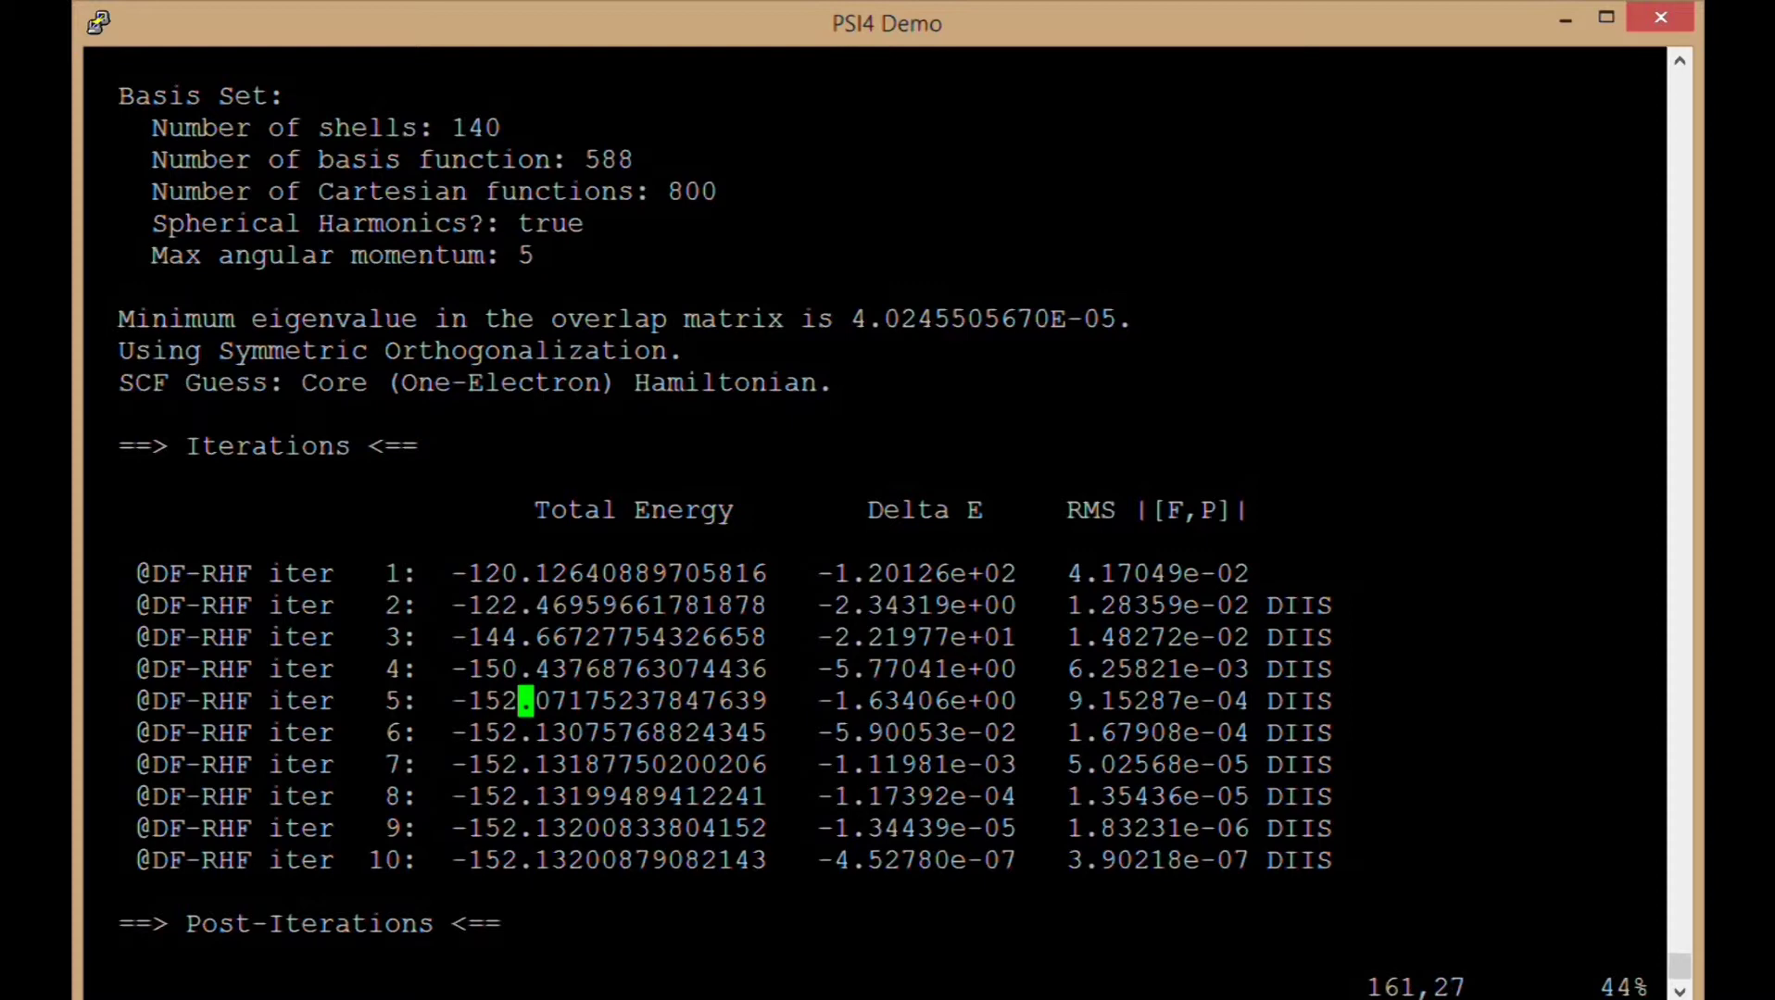
key("Down")
key("Down")
key("Down")
key("Down")
key("Down")
key("Left")
key("Left")
key("Left")
key("Left")
key("Left")
key("Left")
key("Left")
key("Right")
key("Right")
key("Right")
key("Right")
key("Right")
key("Right")
key("Right")
key("Right")
key("Right")
key("Right")
key("Right")
key("Right")
key("Right")
key("Right")
key("Right")
key("Right")
key("Right")
key("Right")
key("Right")
key("Right")
key("Right")
key("Right")
key("Right")
key("Right")
key("Right")
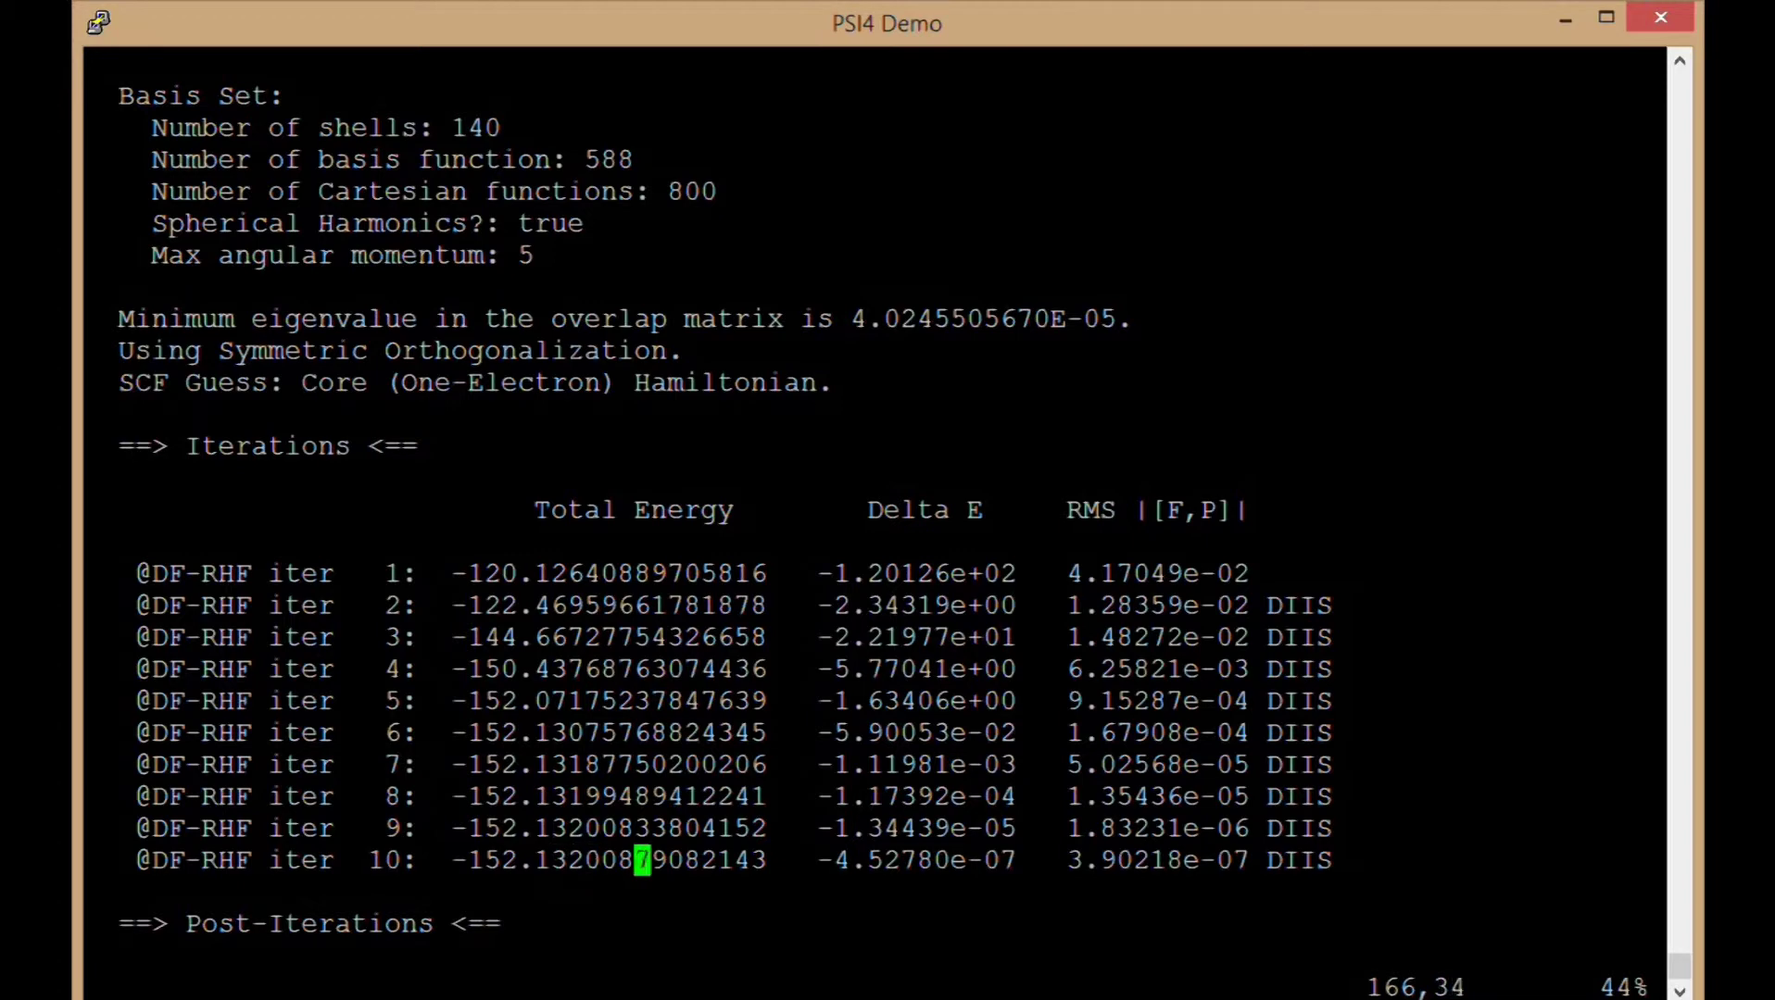
key("Right")
key("Right")
key("Right")
key("Right")
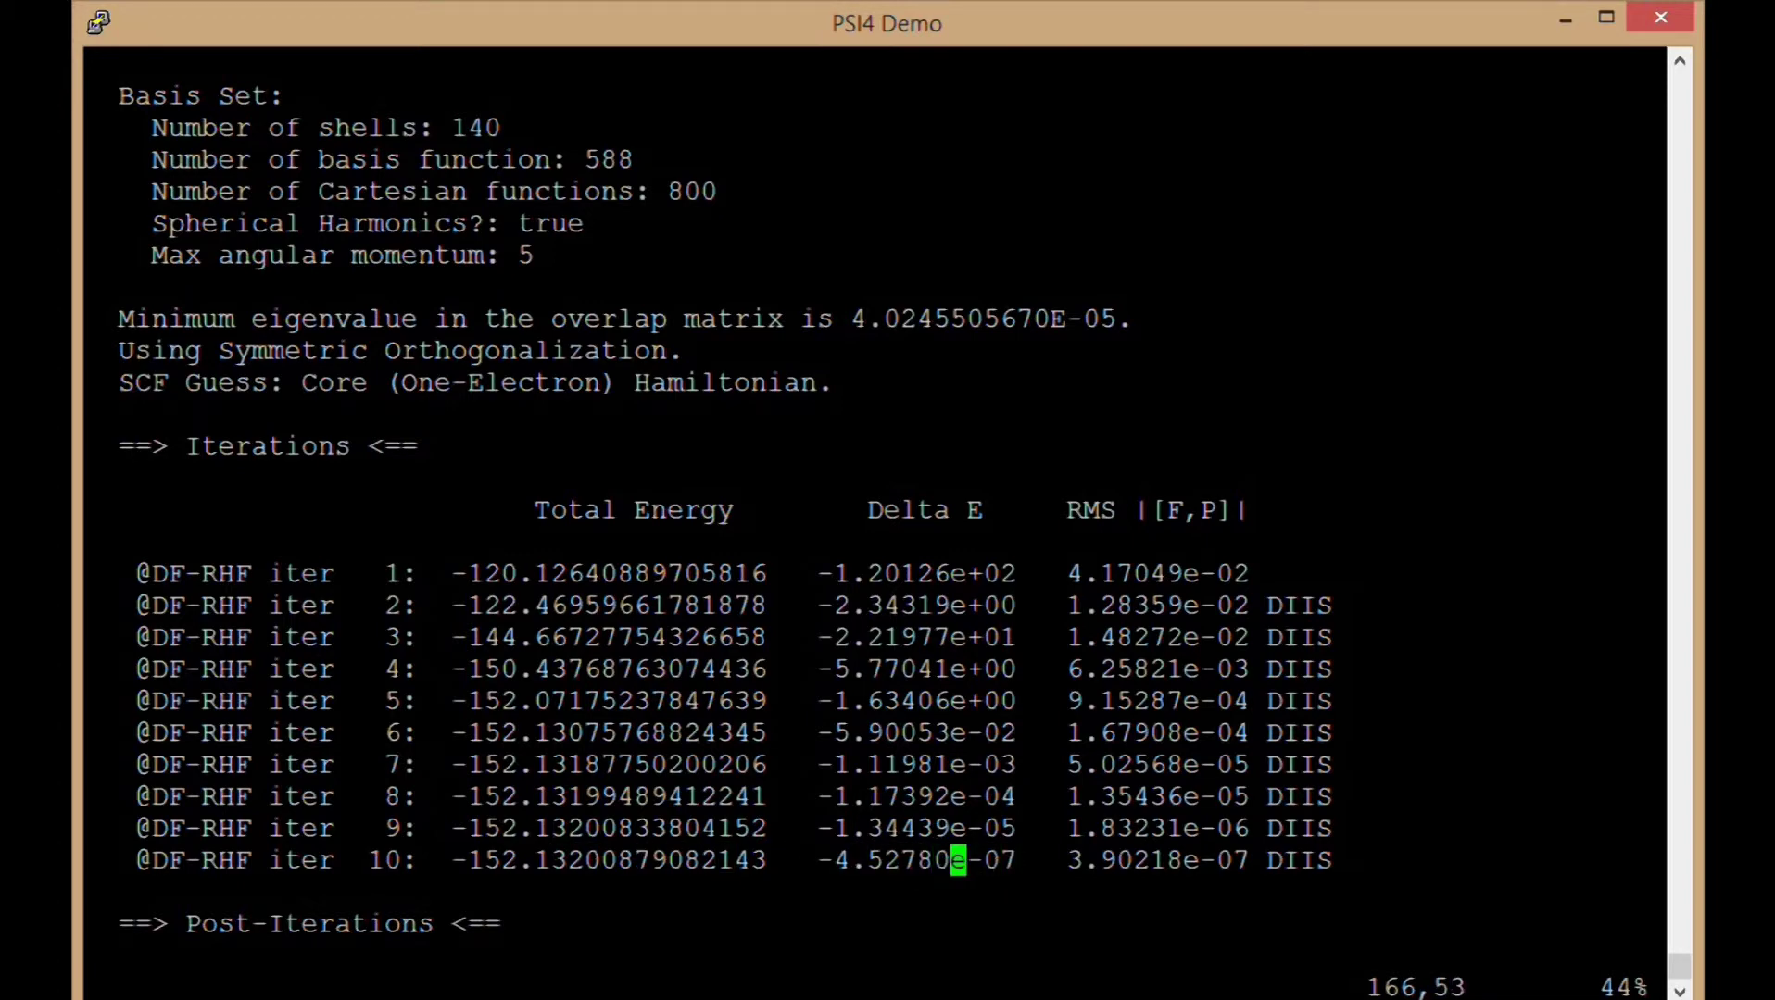
key("Left")
key("Left")
key("Left")
key("Right")
key("Right")
key("Right")
key("Right")
key("Right")
key("Right")
key("Right")
key("Right")
key("Right")
key("Right")
key("Left")
key("Left")
key("Left")
key("Left")
key("Left")
key("Left")
key("Left")
key("Left")
key("Left")
key("Left")
key("Left")
key("Left")
key("Left")
key("Left")
key("Left")
key("Left")
key("Left")
key("Left")
key("Left")
key("Left")
key("Up")
key("Down")
key("Right")
key("Right")
key("Right")
key("Right")
key("Right")
key("Right")
key("Right")
key("Right")
key("Right")
key("Right")
key("Right")
key("Right")
key("Right")
key("Right")
key("Right")
key("Right")
key("Right")
key("Right")
key("Right")
key("Right")
key("Right")
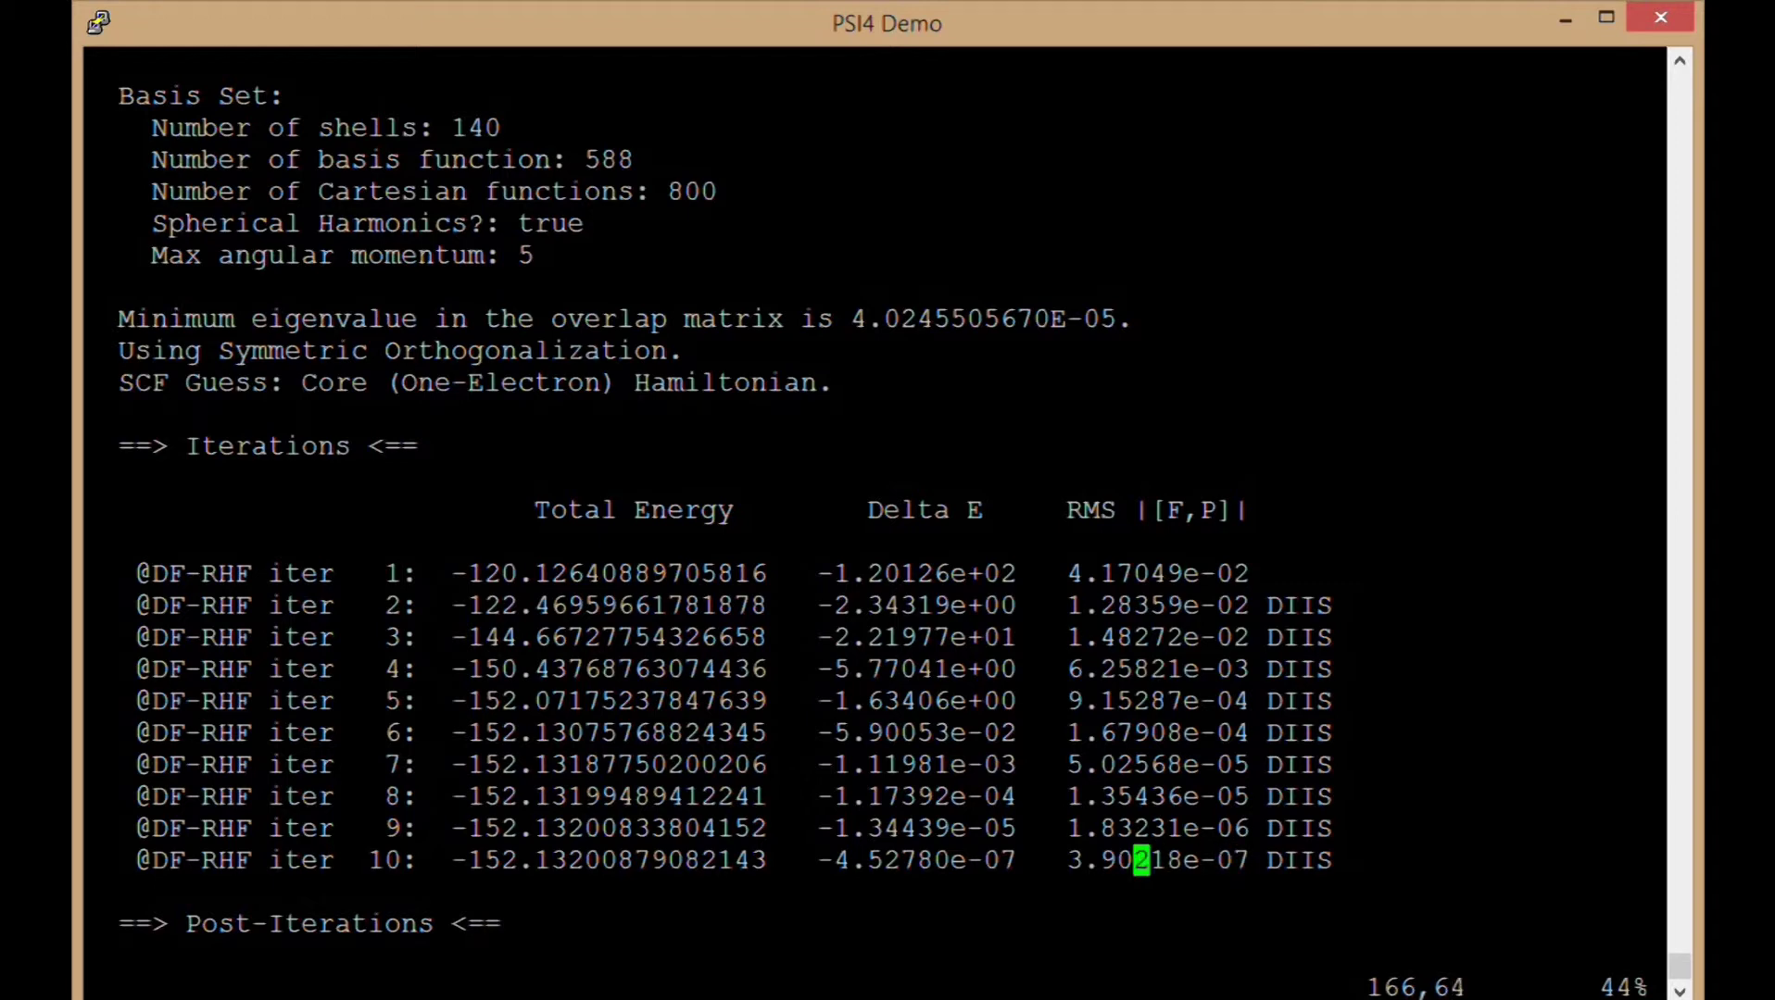
key("Left")
key("Left")
key("Left")
key("Left")
key("Left")
key("Left")
key("Left")
key("Left")
key("Left")
key("Left")
key("Left")
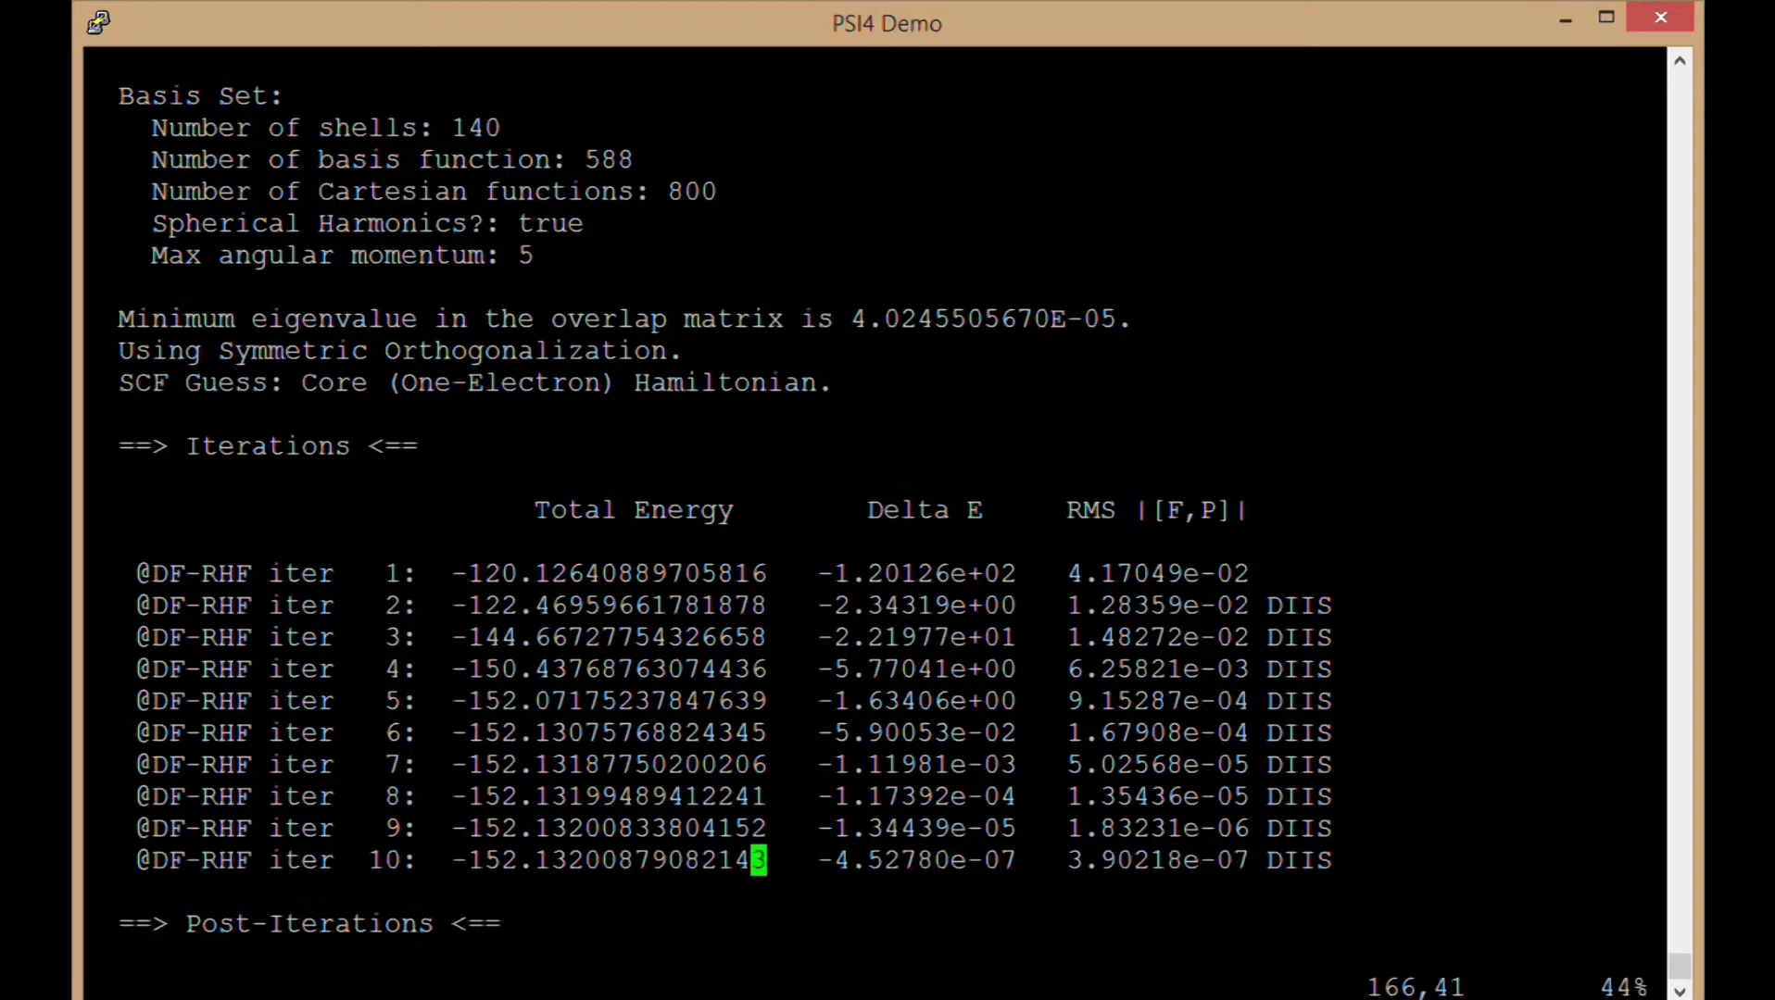
key("Down")
key("Down")
key("Down")
key("Down")
key("Down")
key("Down")
key("Down")
key("Down")
key("Down")
key("Down")
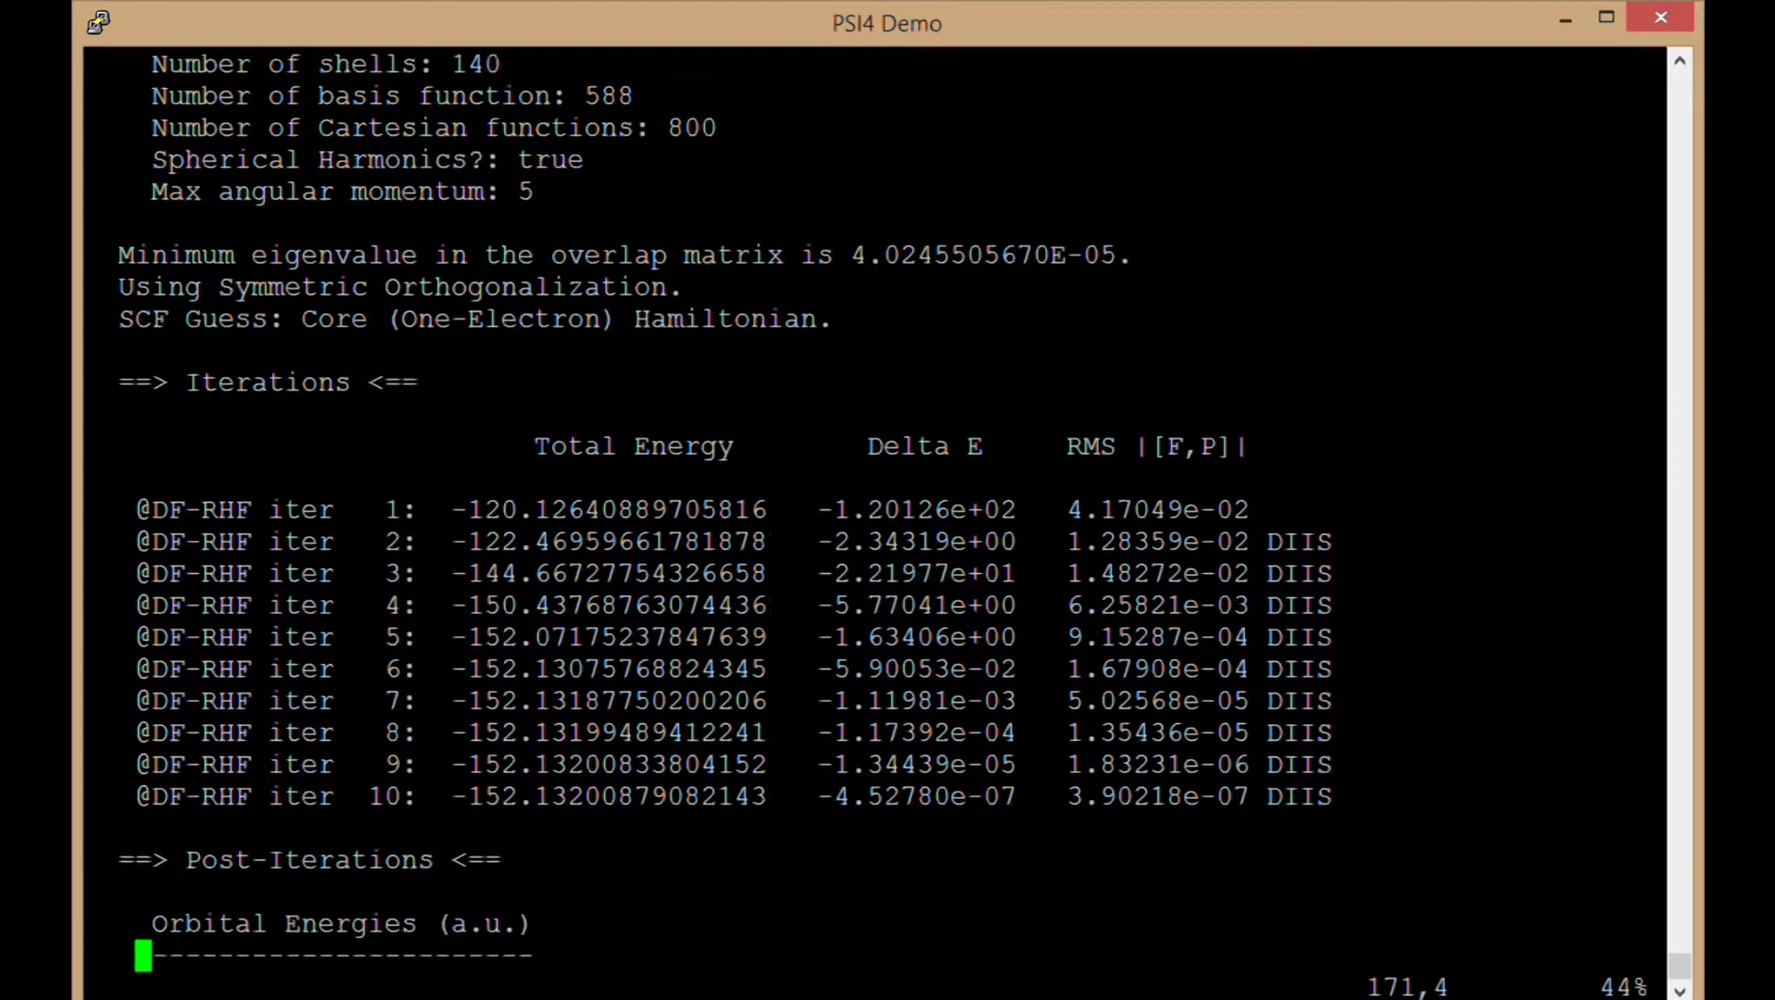
Read the doubly occupied orbital energies from 1A to the highest occupied 10A.
key("Down")
key("Down")
key("Down")
key("Down")
key("Down")
key("Down")
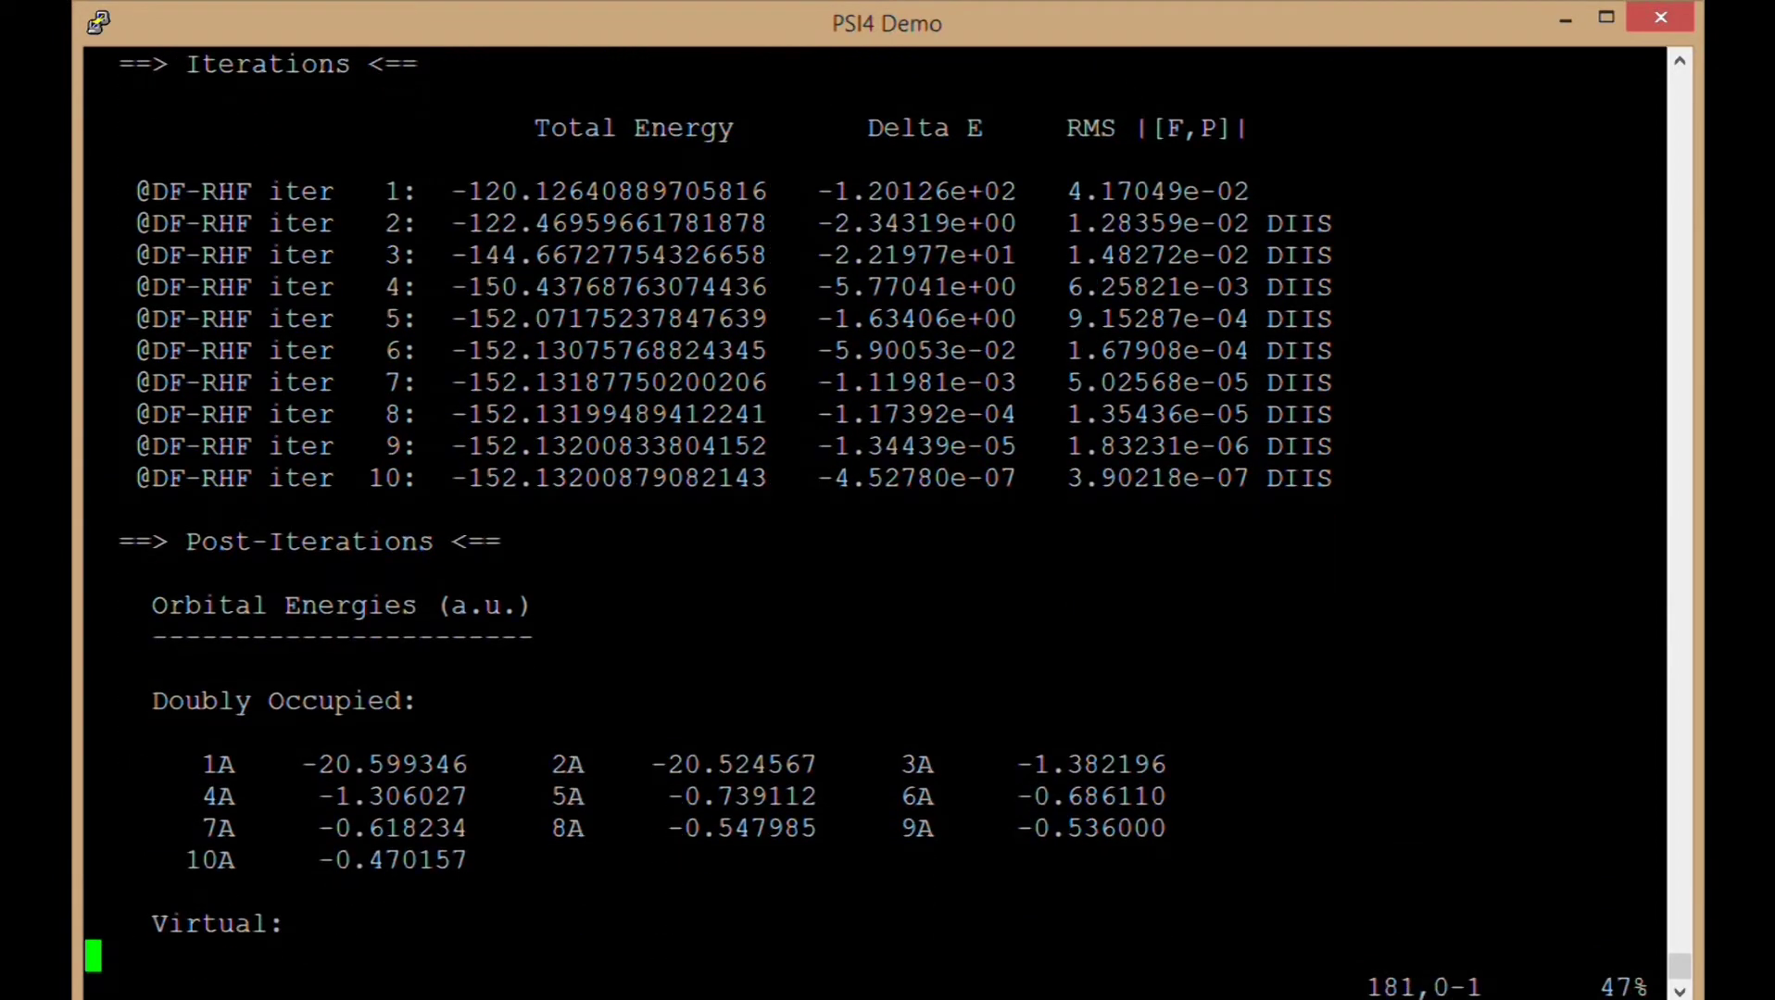
key("Up")
key("Up")
key("Up")
key("Up")
key("Up")
key("Up")
key("Up")
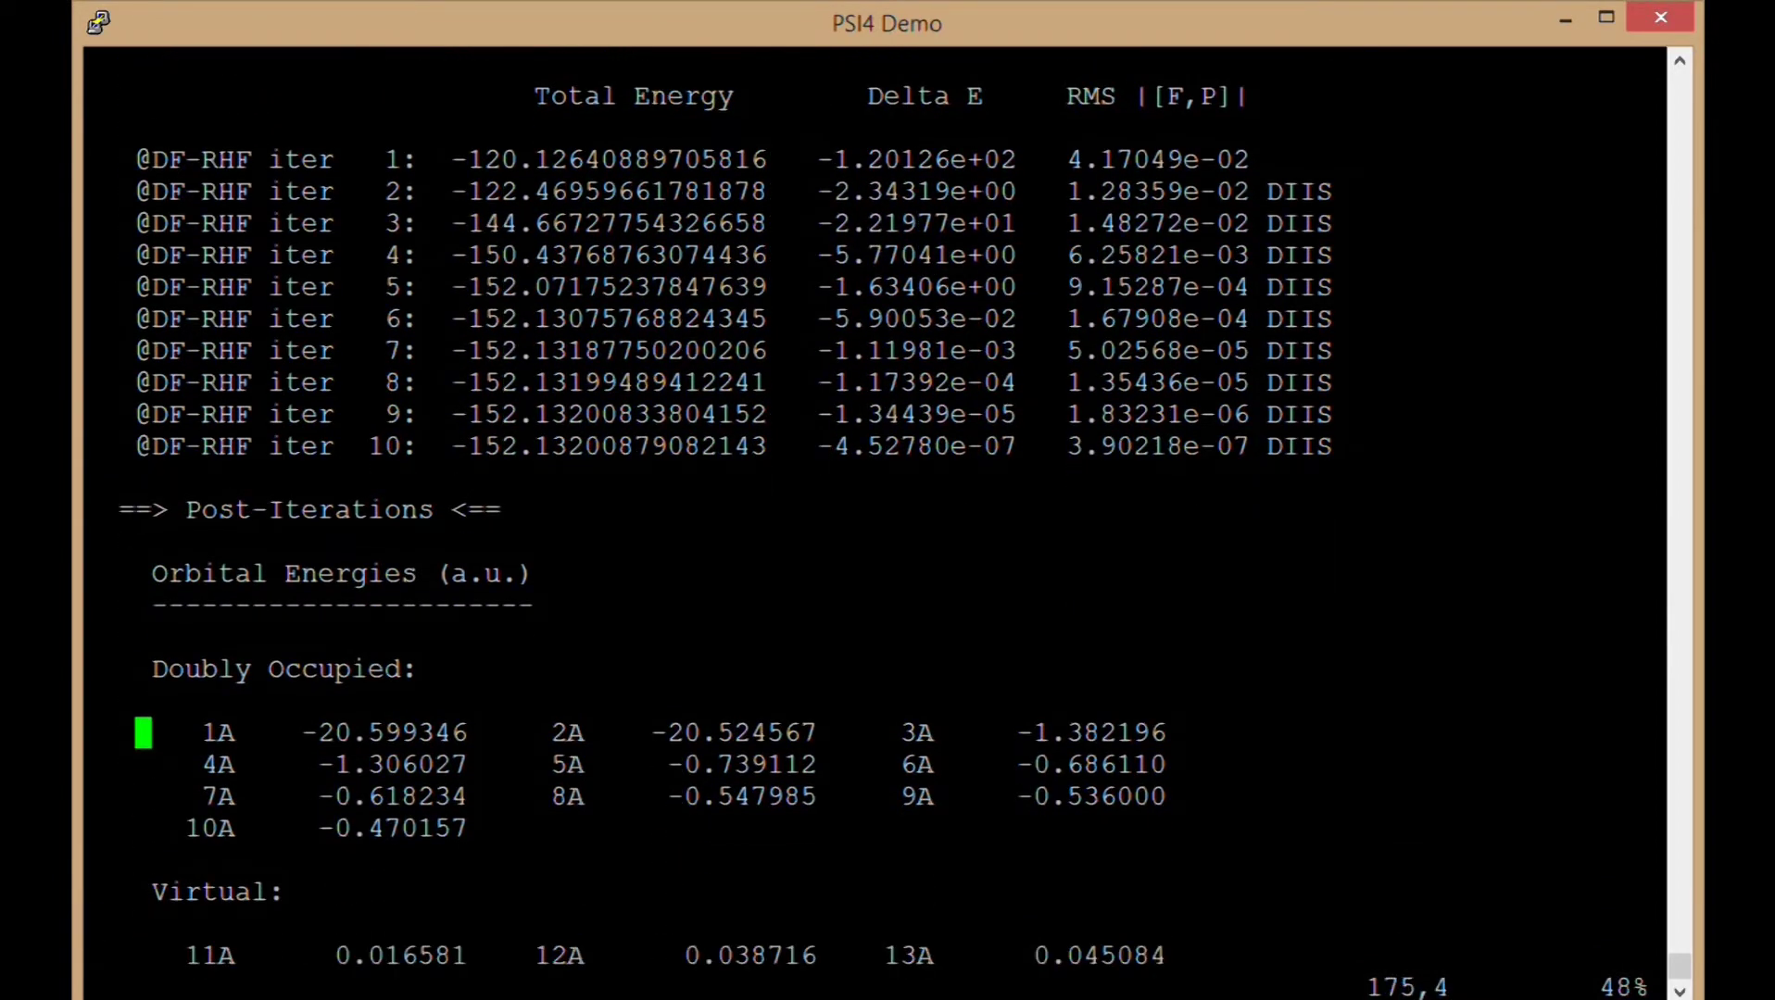
key("Right")
key("Right")
key("Right")
key("Right")
key("Right")
key("Right")
key("Right")
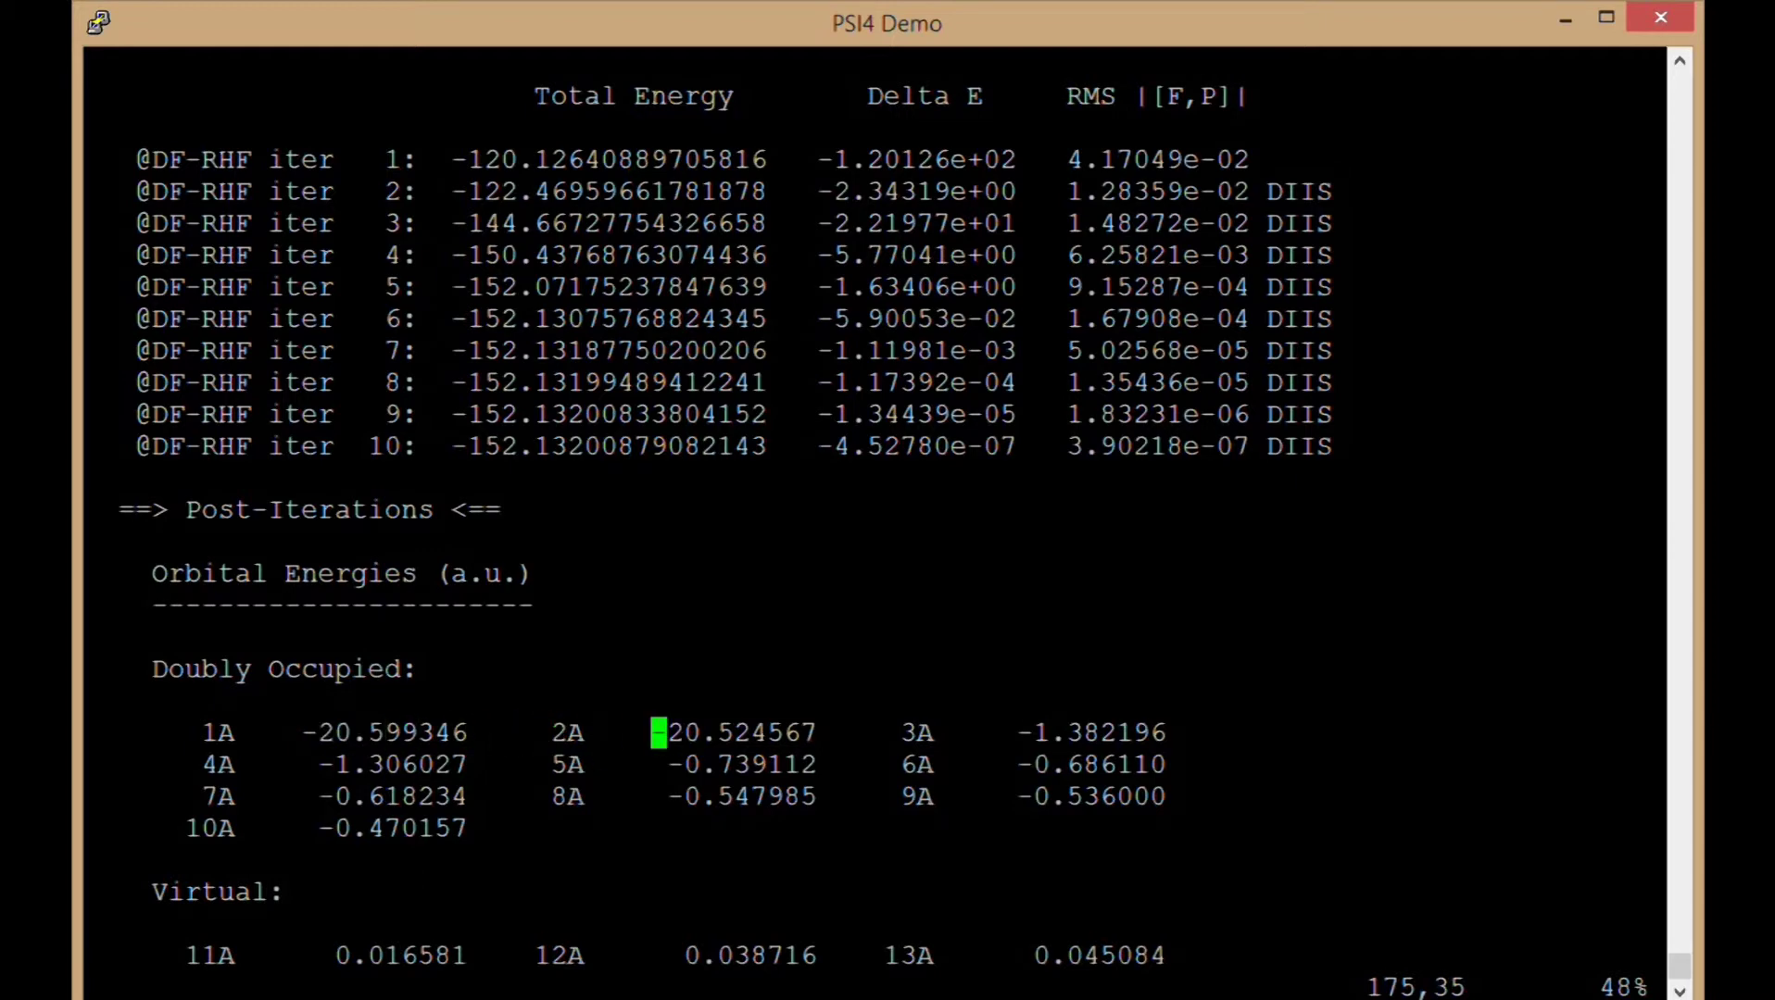
key("Right")
key("Right")
key("Right")
key("Right")
key("Right")
key("Right")
key("Right")
key("Right")
key("Right")
key("Right")
key("Right")
key("Right")
key("Right")
key("Right")
key("Right")
key("Right")
key("Right")
key("Right")
key("Right")
key("Right")
key("Right")
key("Right")
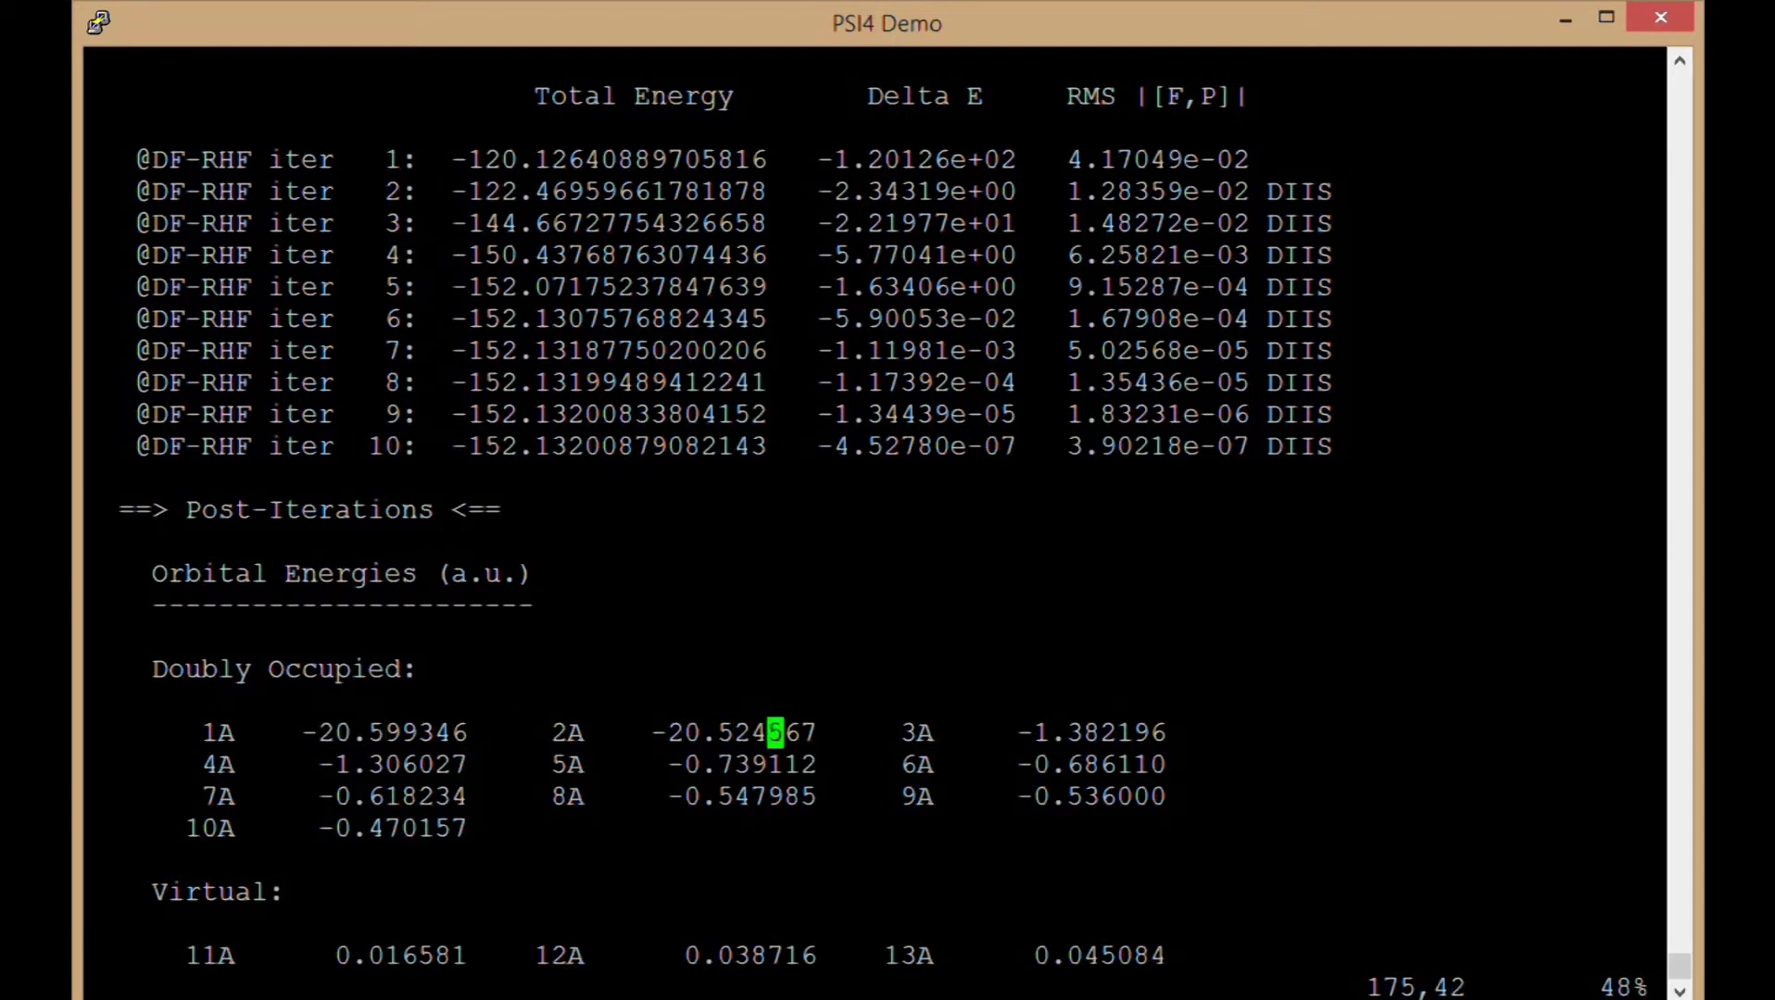
key("Left")
key("Left")
key("Left")
key("Left")
key("Left")
key("Left")
key("Left")
key("Left")
key("Left")
key("Left")
key("Left")
key("Left")
key("Left")
key("Left")
key("Left")
key("Left")
key("Left")
key("Left")
key("Left")
key("Left")
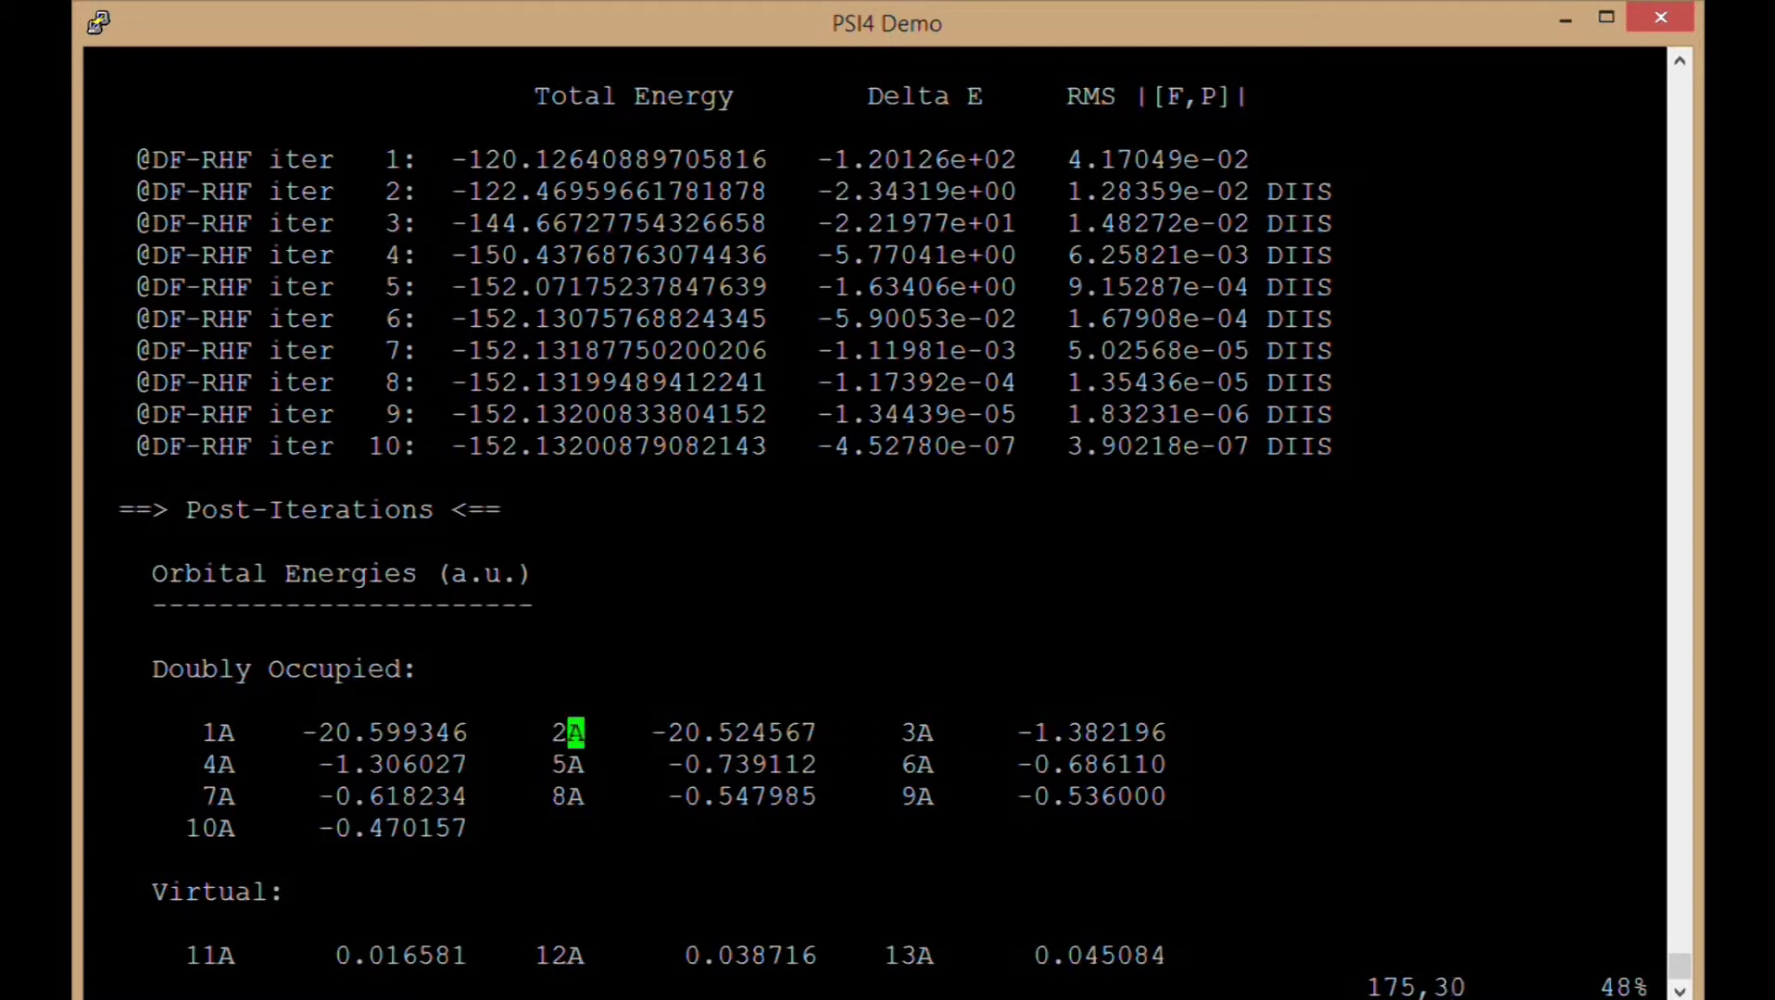
key("Down")
key("Down")
key("Down")
key("Left")
key("Left")
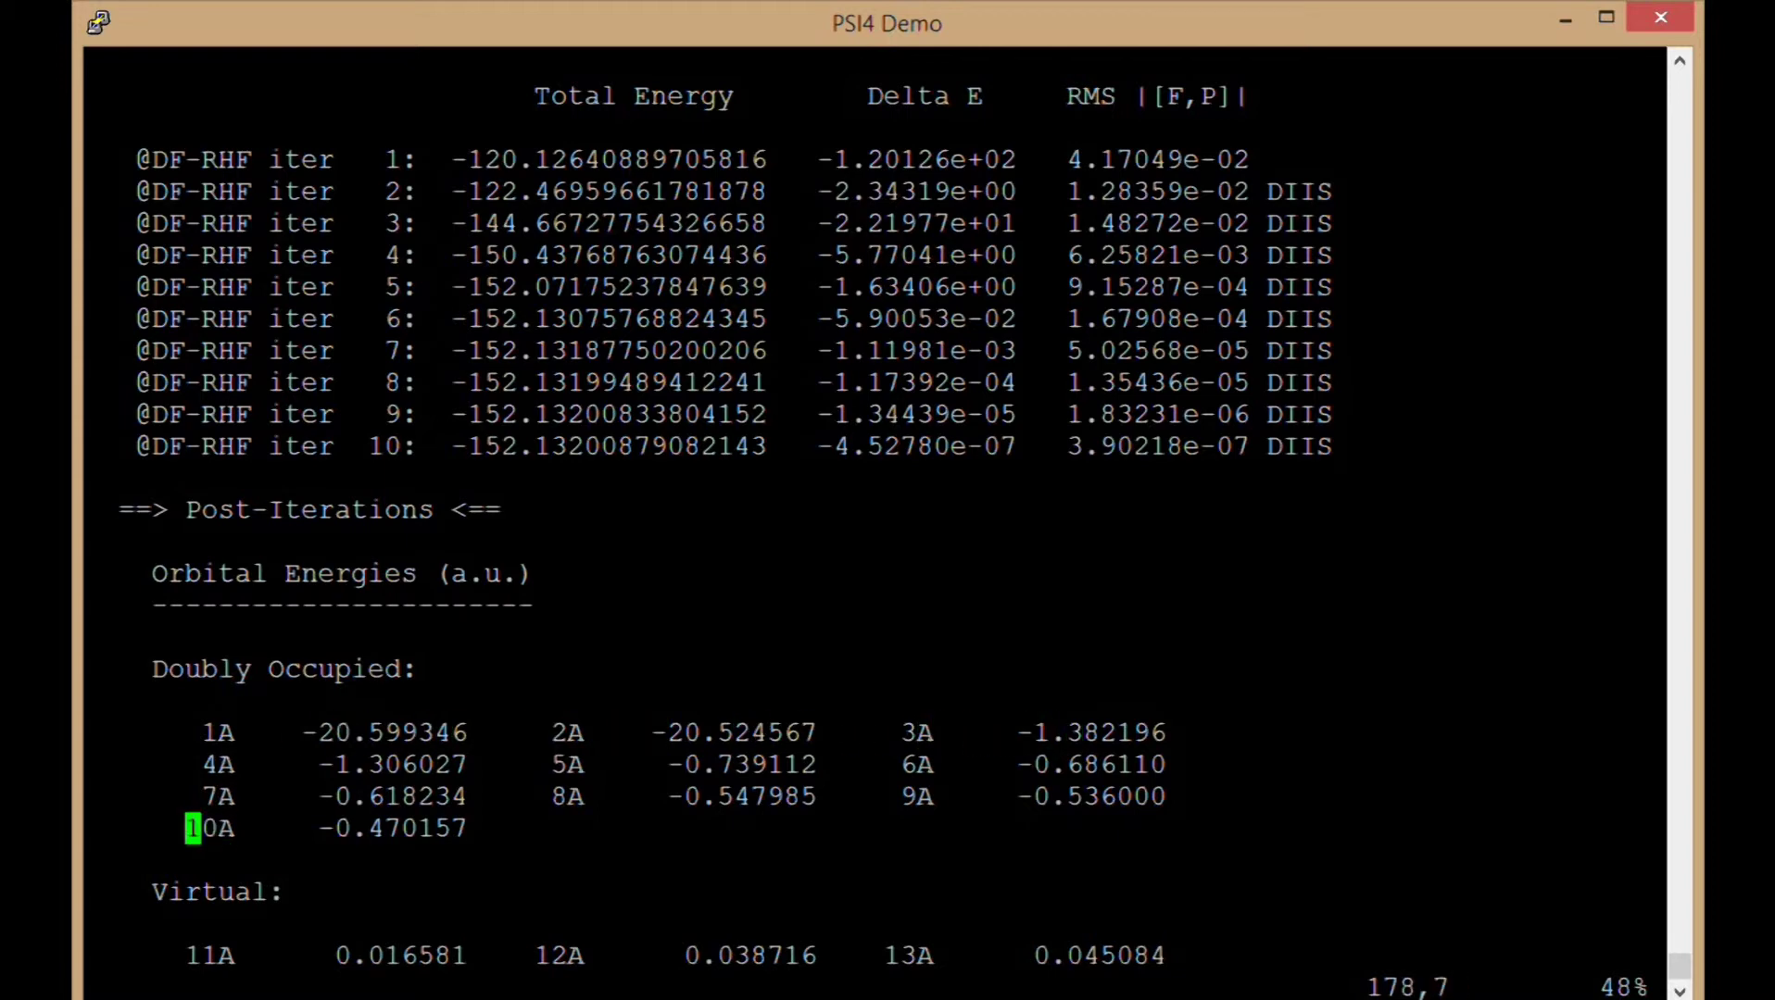
key("Left")
key("Left")
key("Left")
key("Left")
key("Left")
key("Left")
key("Down")
Scroll through the virtual orbital energies via 245A and 335A to the last orbital, 344A.
key("Down")
key("Down")
key("Down")
key("Down")
key("Down")
key("Down")
key("Down")
key("Down")
key("Down")
key("Down")
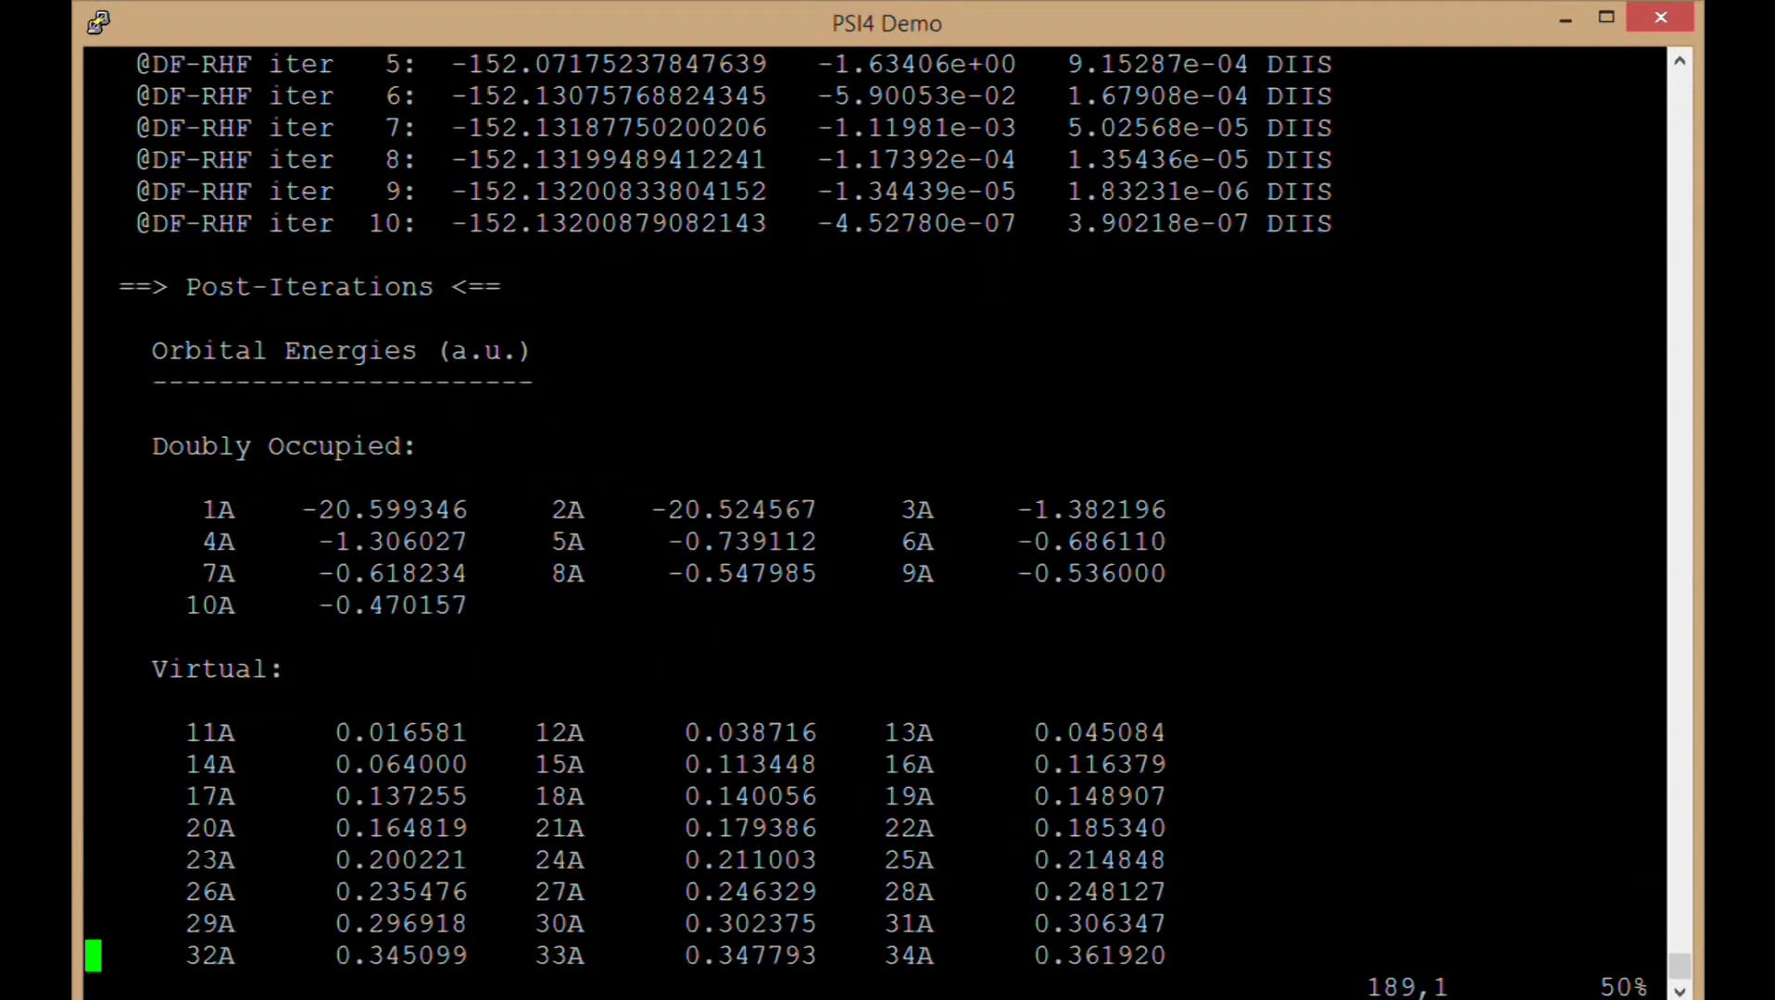
key("Up")
key("Up")
key("Up")
key("Up")
key("Up")
key("Up")
key("Up")
key("Down")
key("Down")
key("Down")
key("Down")
key("Down")
key("Down")
key("Down")
key("Down")
key("Down")
key("Down")
key("Down")
key("Down")
key("Down")
key("Down")
key("Down")
key("Down")
key("Down")
key("Down")
key("Down")
key("Down")
key("Down")
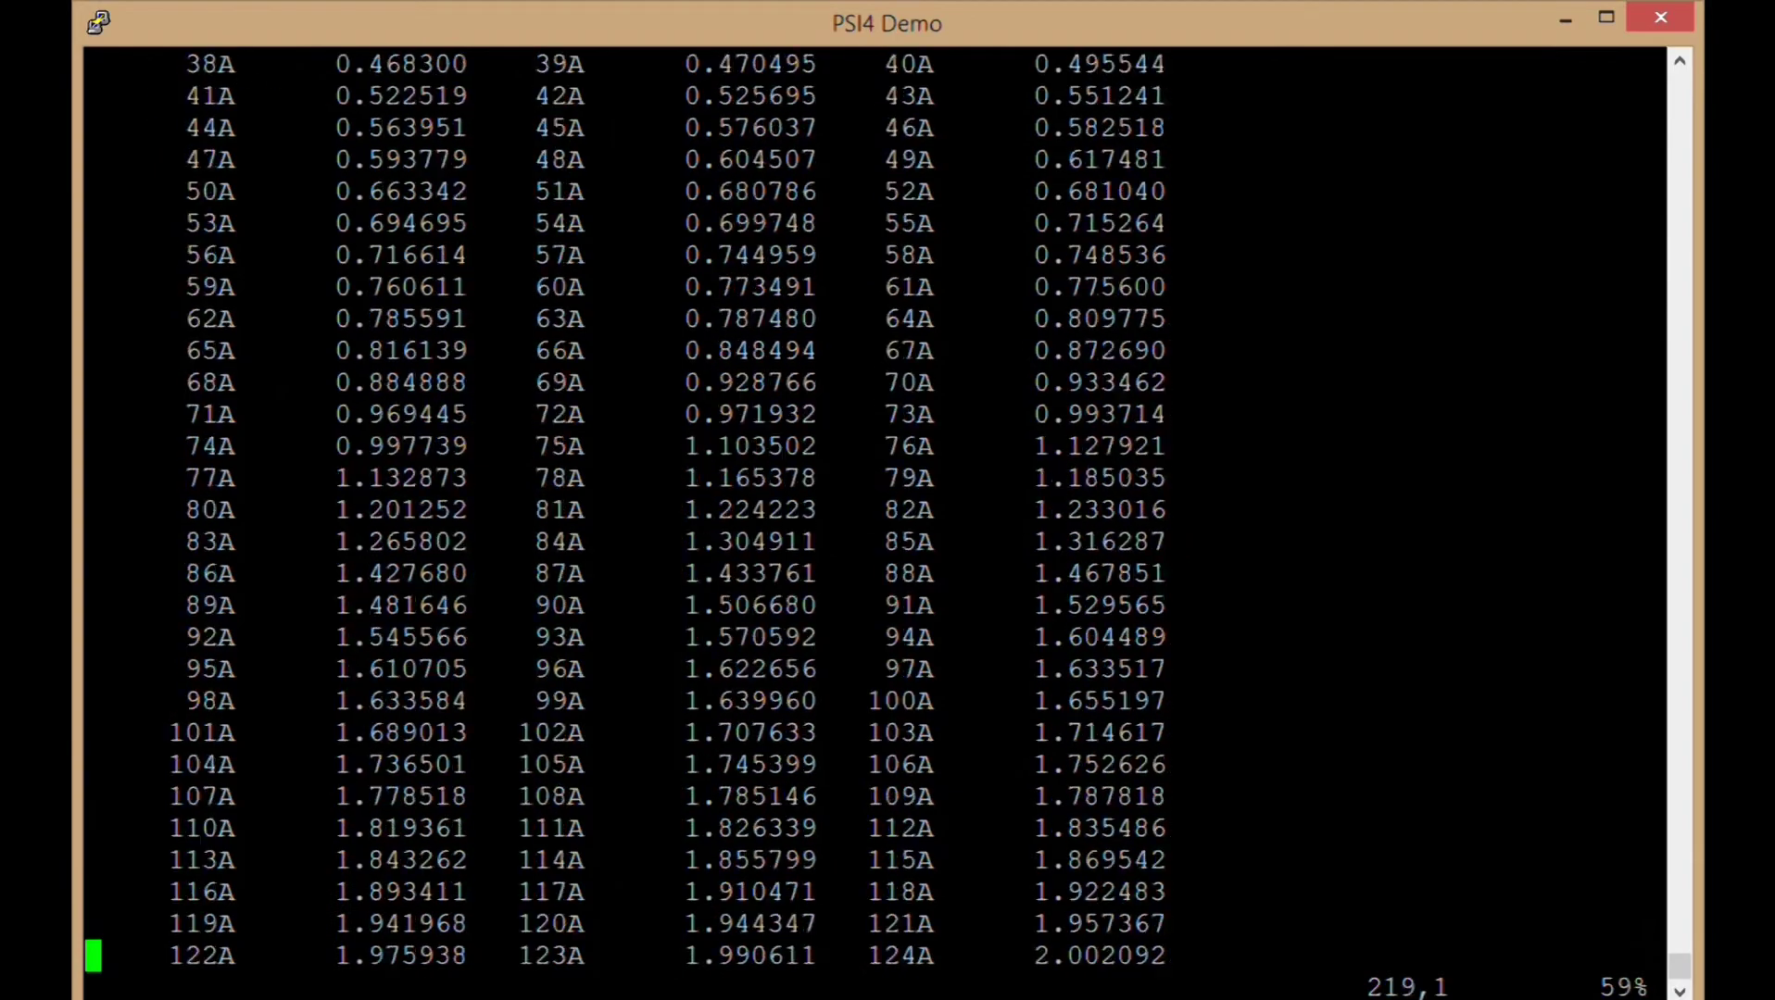
key("Down")
key("Down")
key("Down")
key("Down")
key("Down")
key("Down")
key("Down")
key("Down")
key("Down")
key("Down")
key("Down")
key("Down")
key("Down")
key("Down")
key("Down")
key("Down")
key("Down")
key("Down")
key("Down")
key("Down")
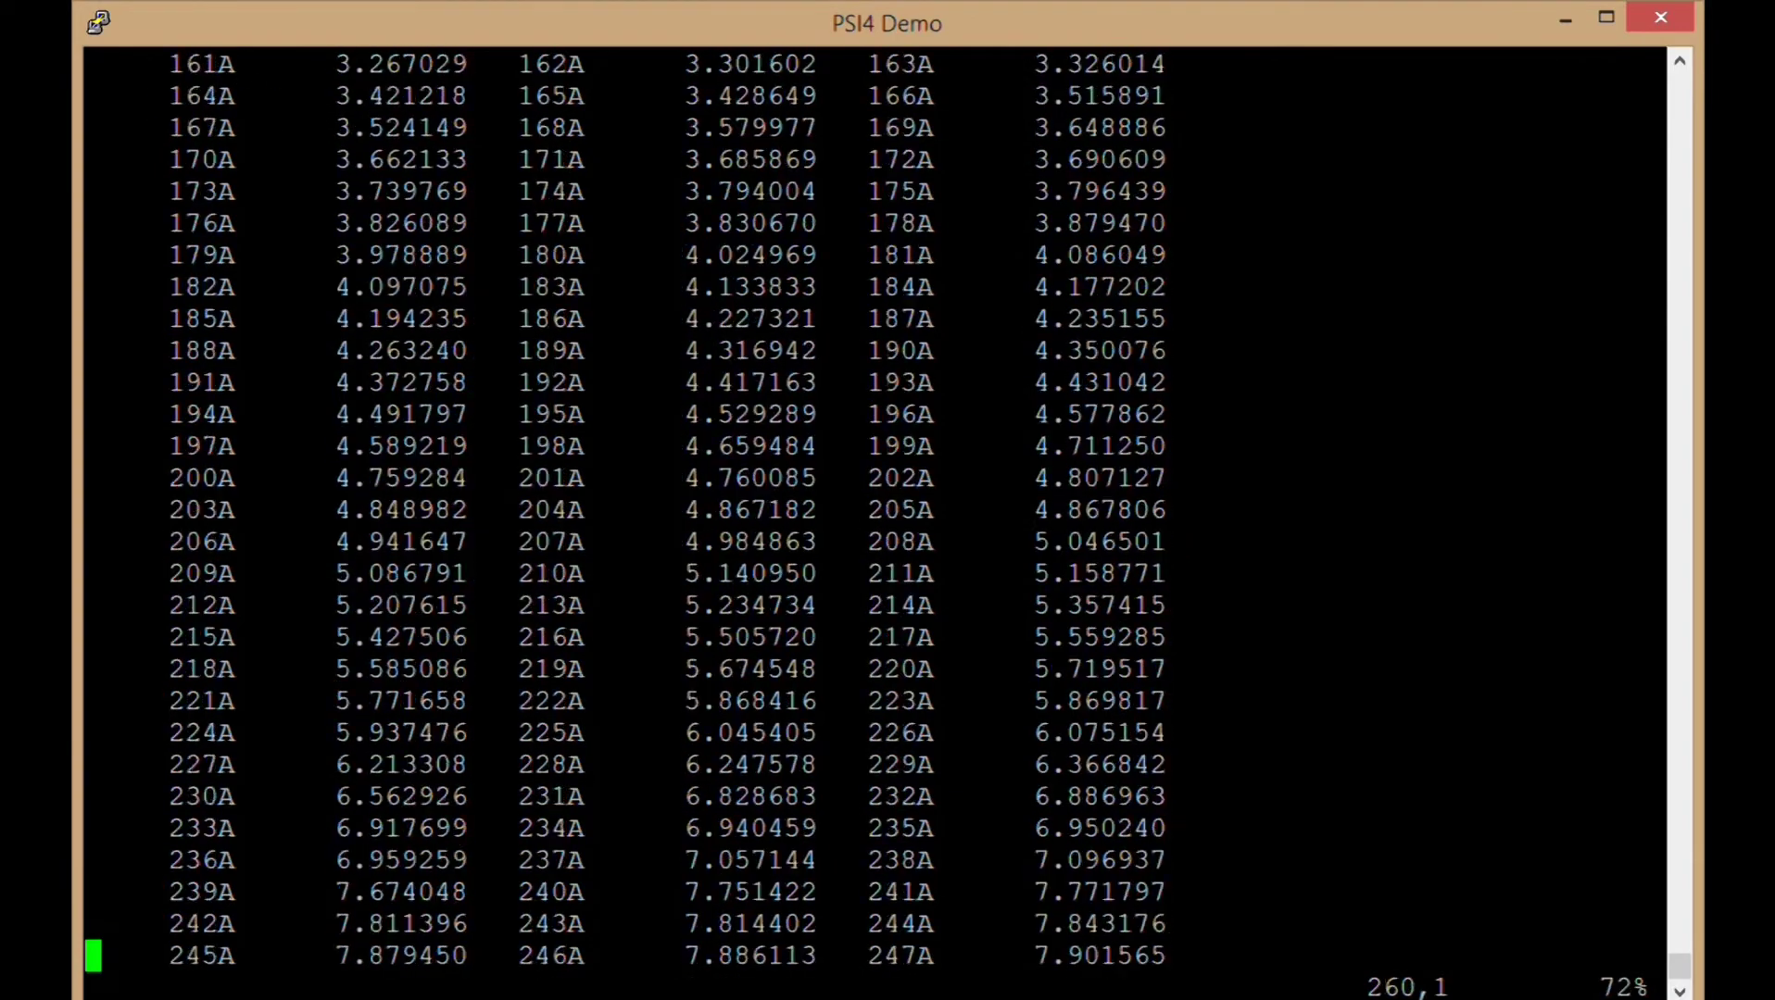
key("Down")
key("Down")
key("Down")
key("Down")
key("Down")
key("Down")
key("Down")
key("Down")
key("Down")
key("Down")
key("Down")
key("Down")
key("Down")
key("Down")
key("Down")
key("Down")
key("Down")
key("Down")
key("Down")
key("Down")
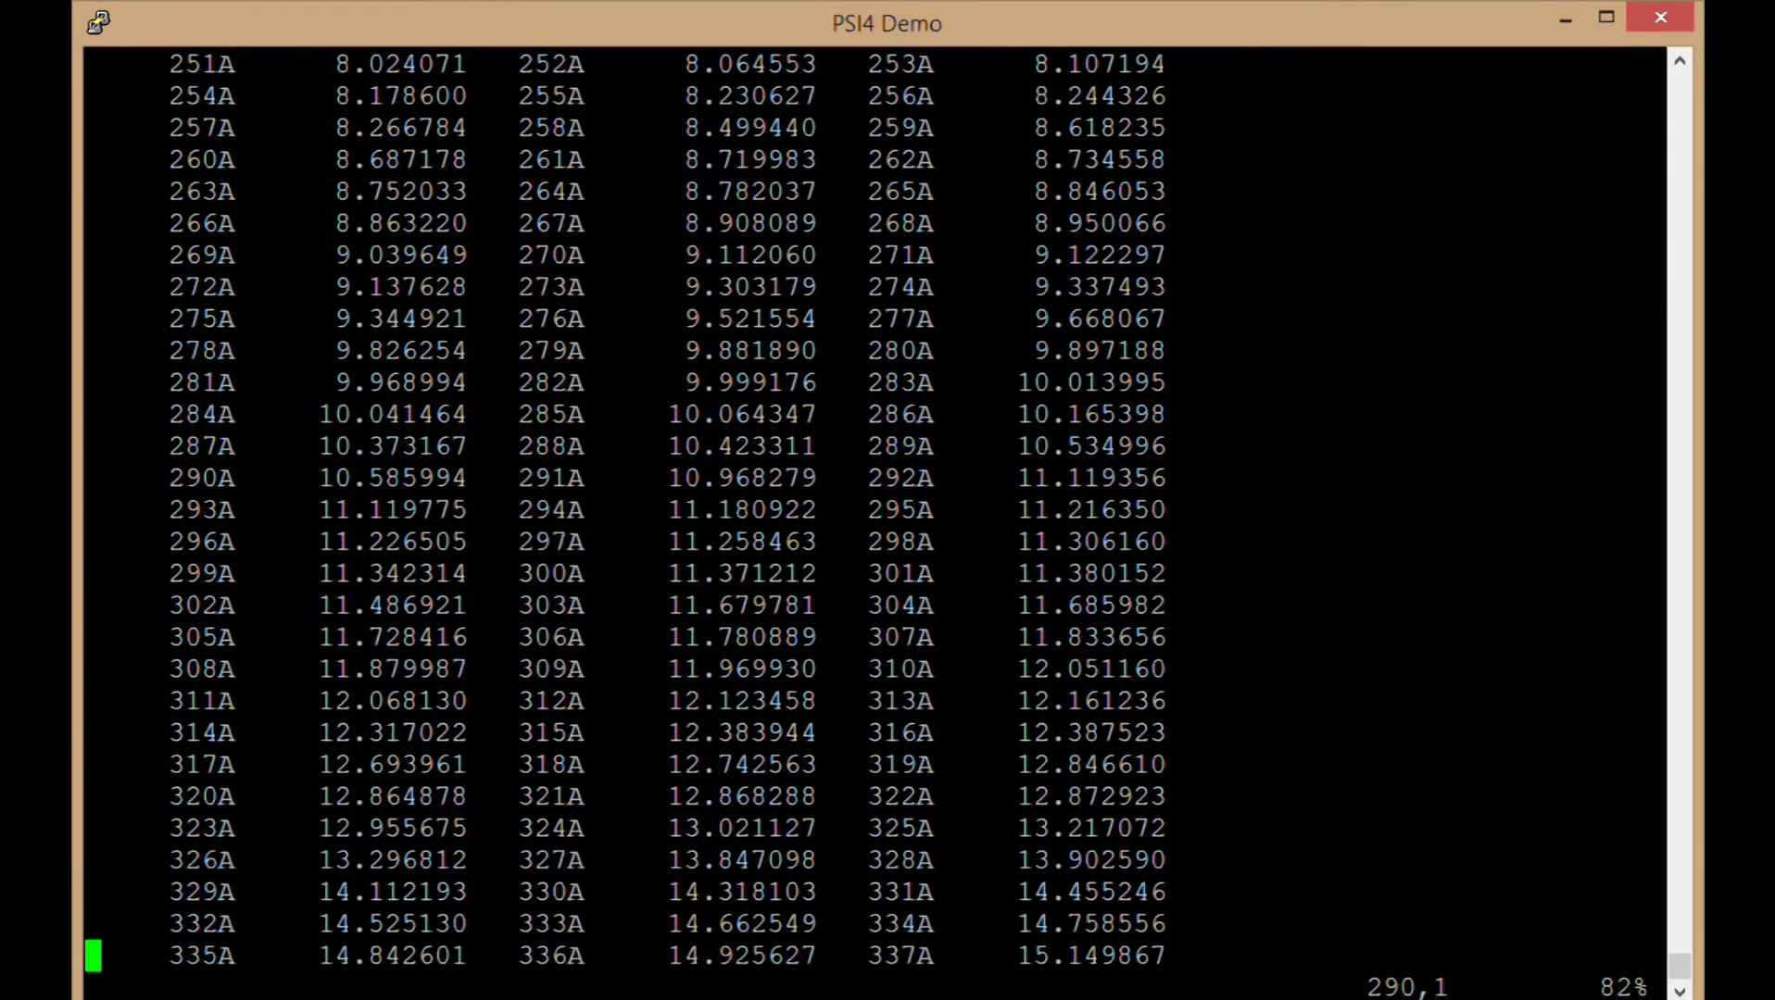
key("Down")
key("Down")
key("Down")
key("Down")
key("Down")
key("Up")
key("Up")
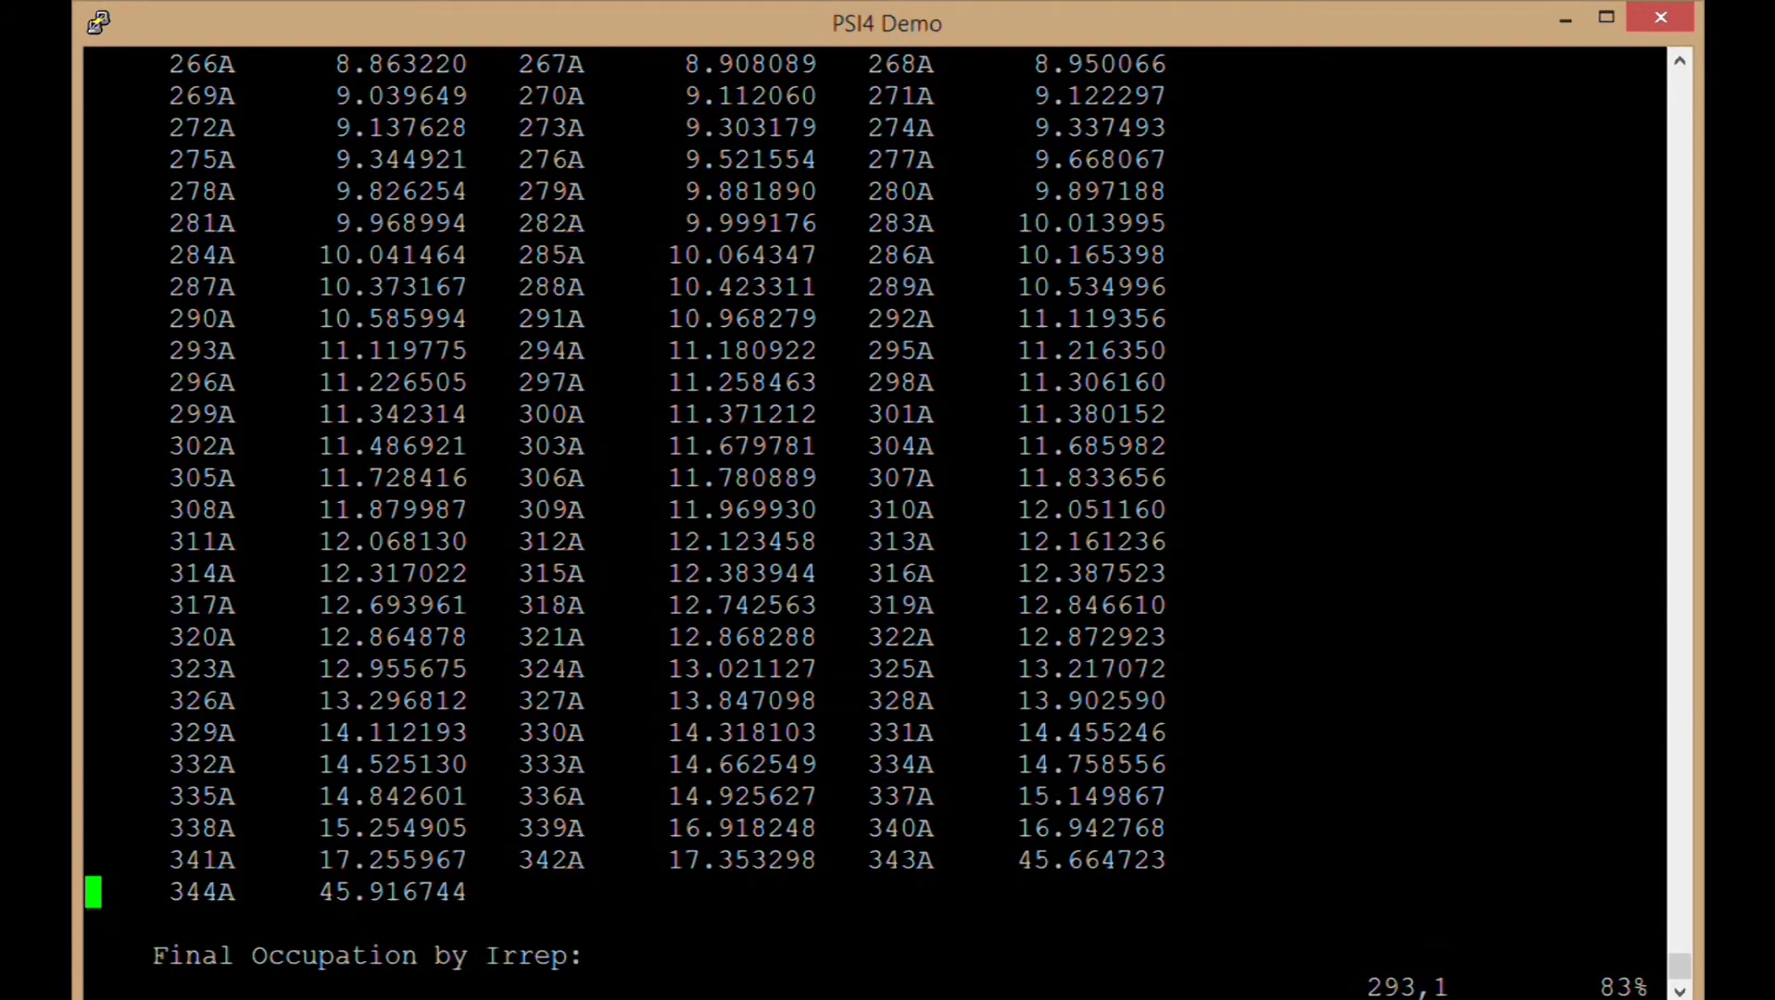
key("Down")
key("Down")
key("Down")
key("Down")
key("Down")
key("Down")
key("Down")
key("Down")
key("Down")
key("Down")
key("Down")
key("Down")
key("Down")
key("Down")
key("Down")
key("Down")
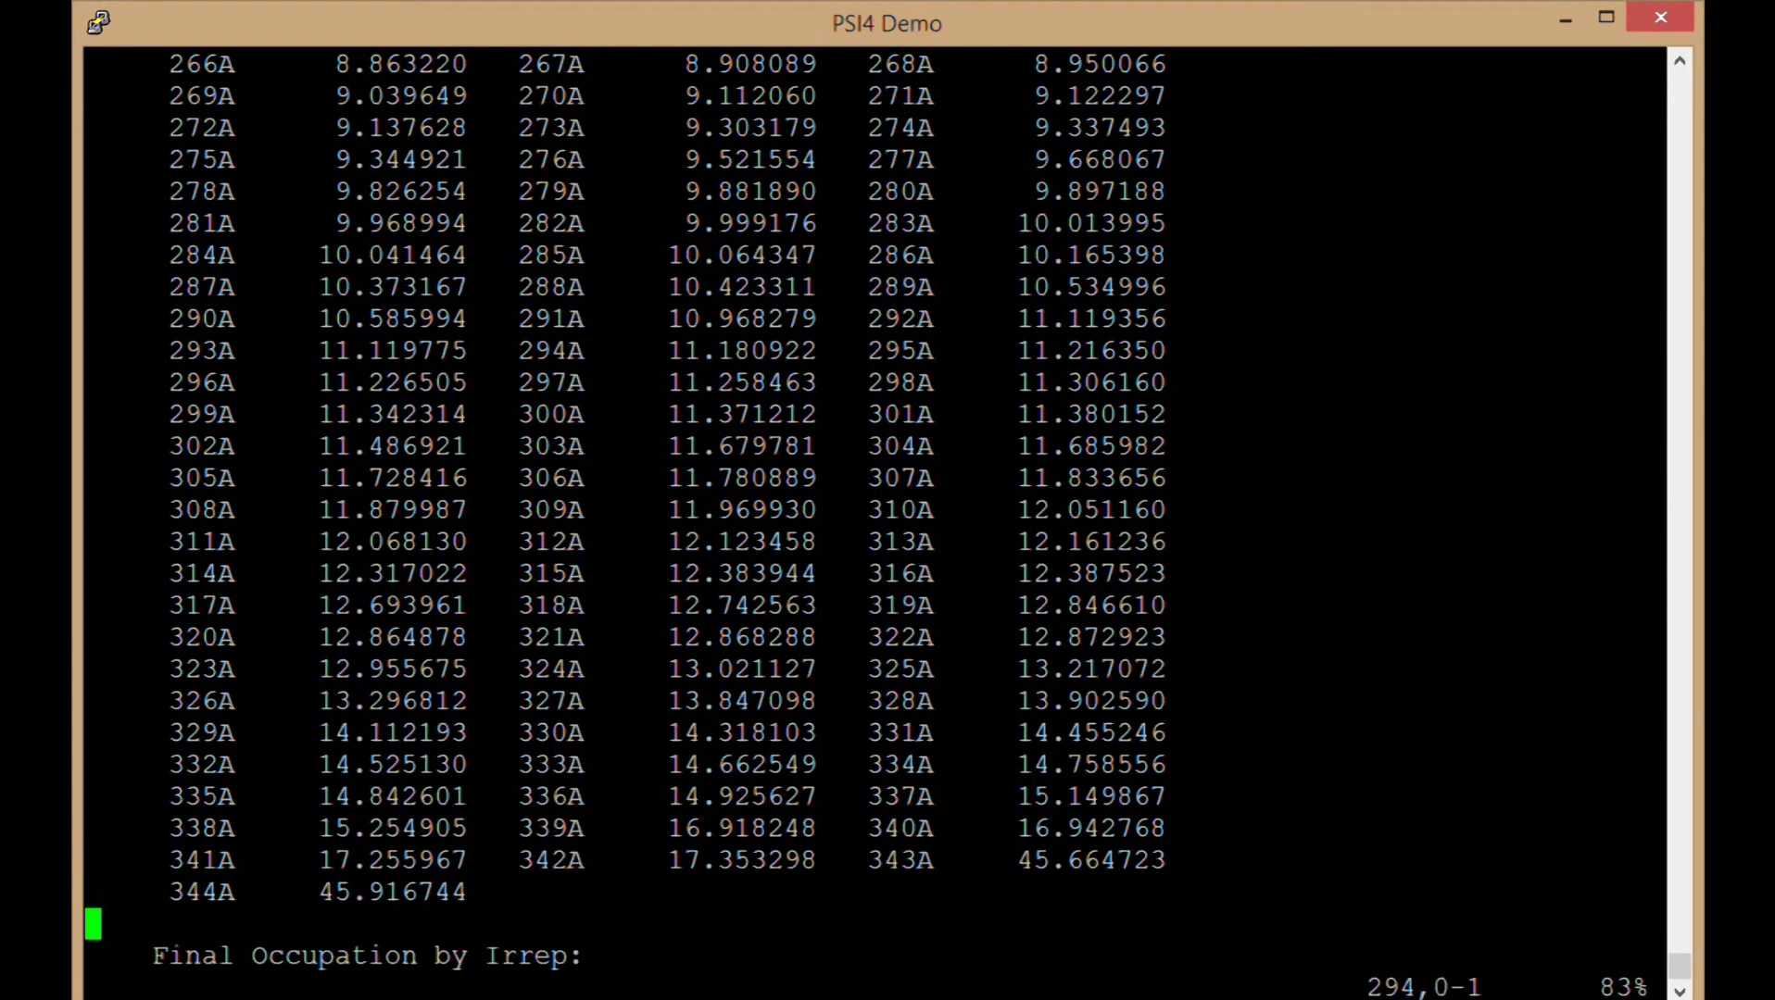
key("Down")
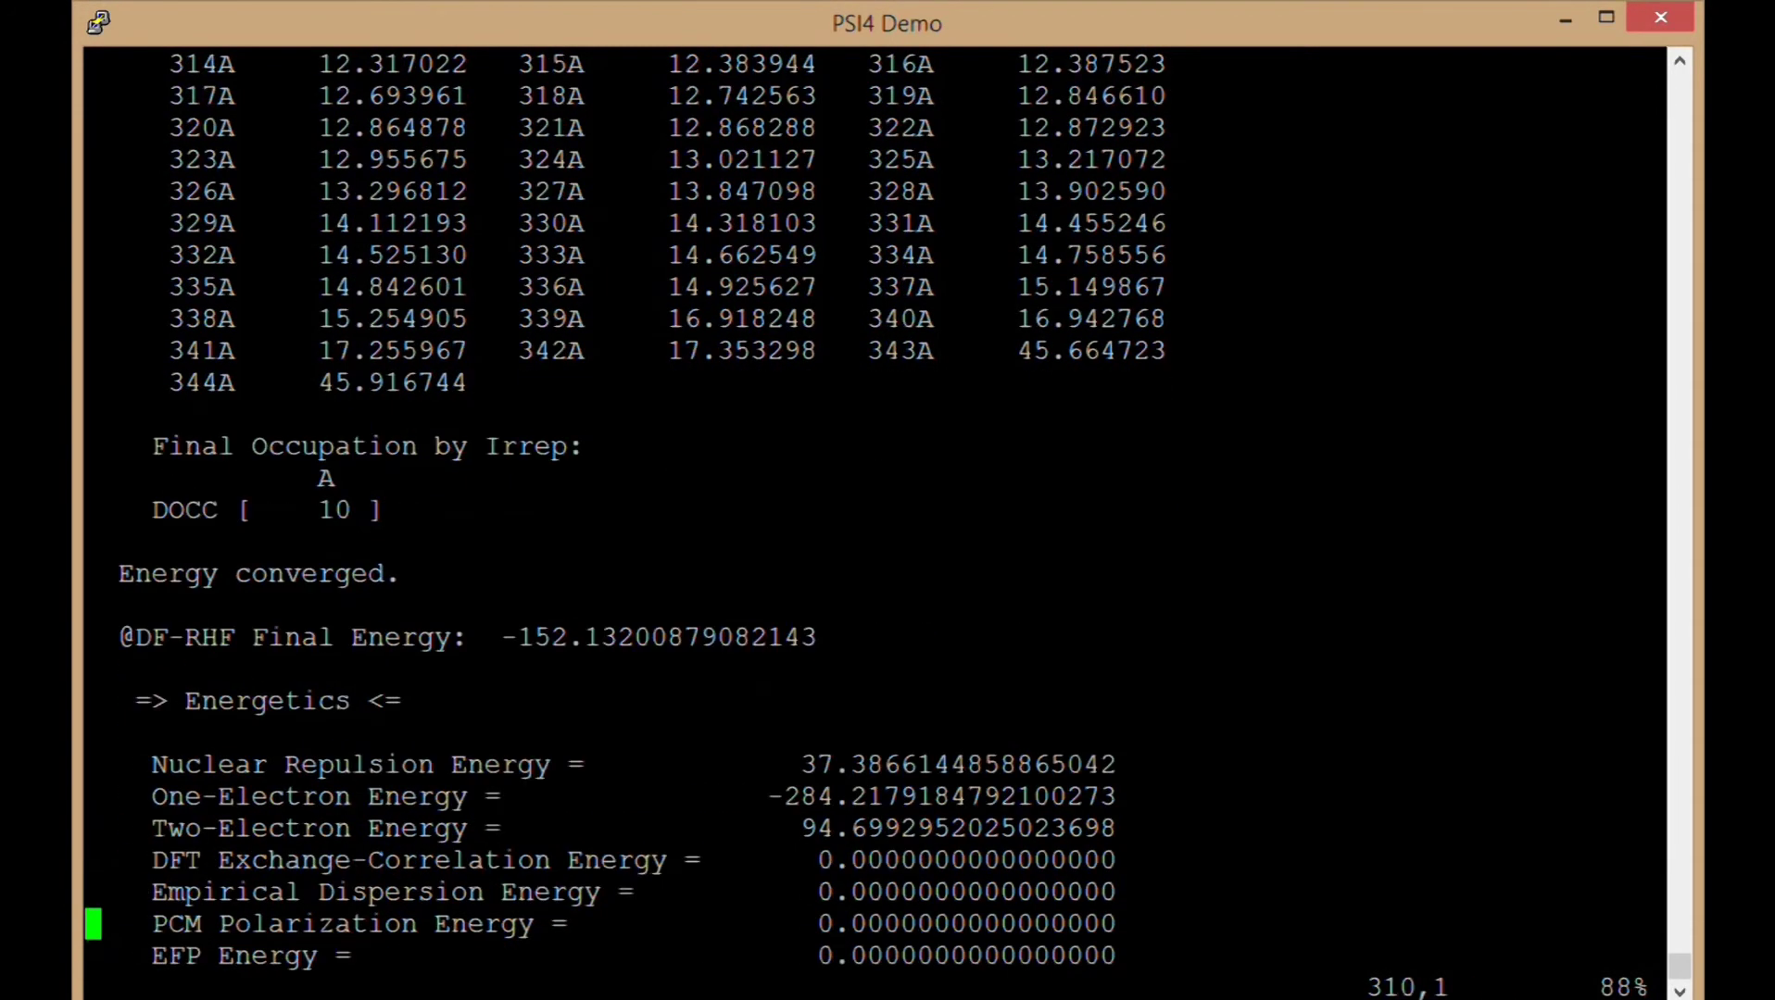
key("Up")
key("Up")
key("Up")
key("Up")
key("Up")
key("Up")
key("Down")
key("Right")
key("Right")
key("Right")
key("Right")
key("Right")
key("Right")
key("Right")
key("Right")
key("Right")
key("Right")
key("Right")
key("Right")
key("Right")
key("Right")
key("Right")
key("Right")
key("Right")
key("Right")
key("Right")
key("Right")
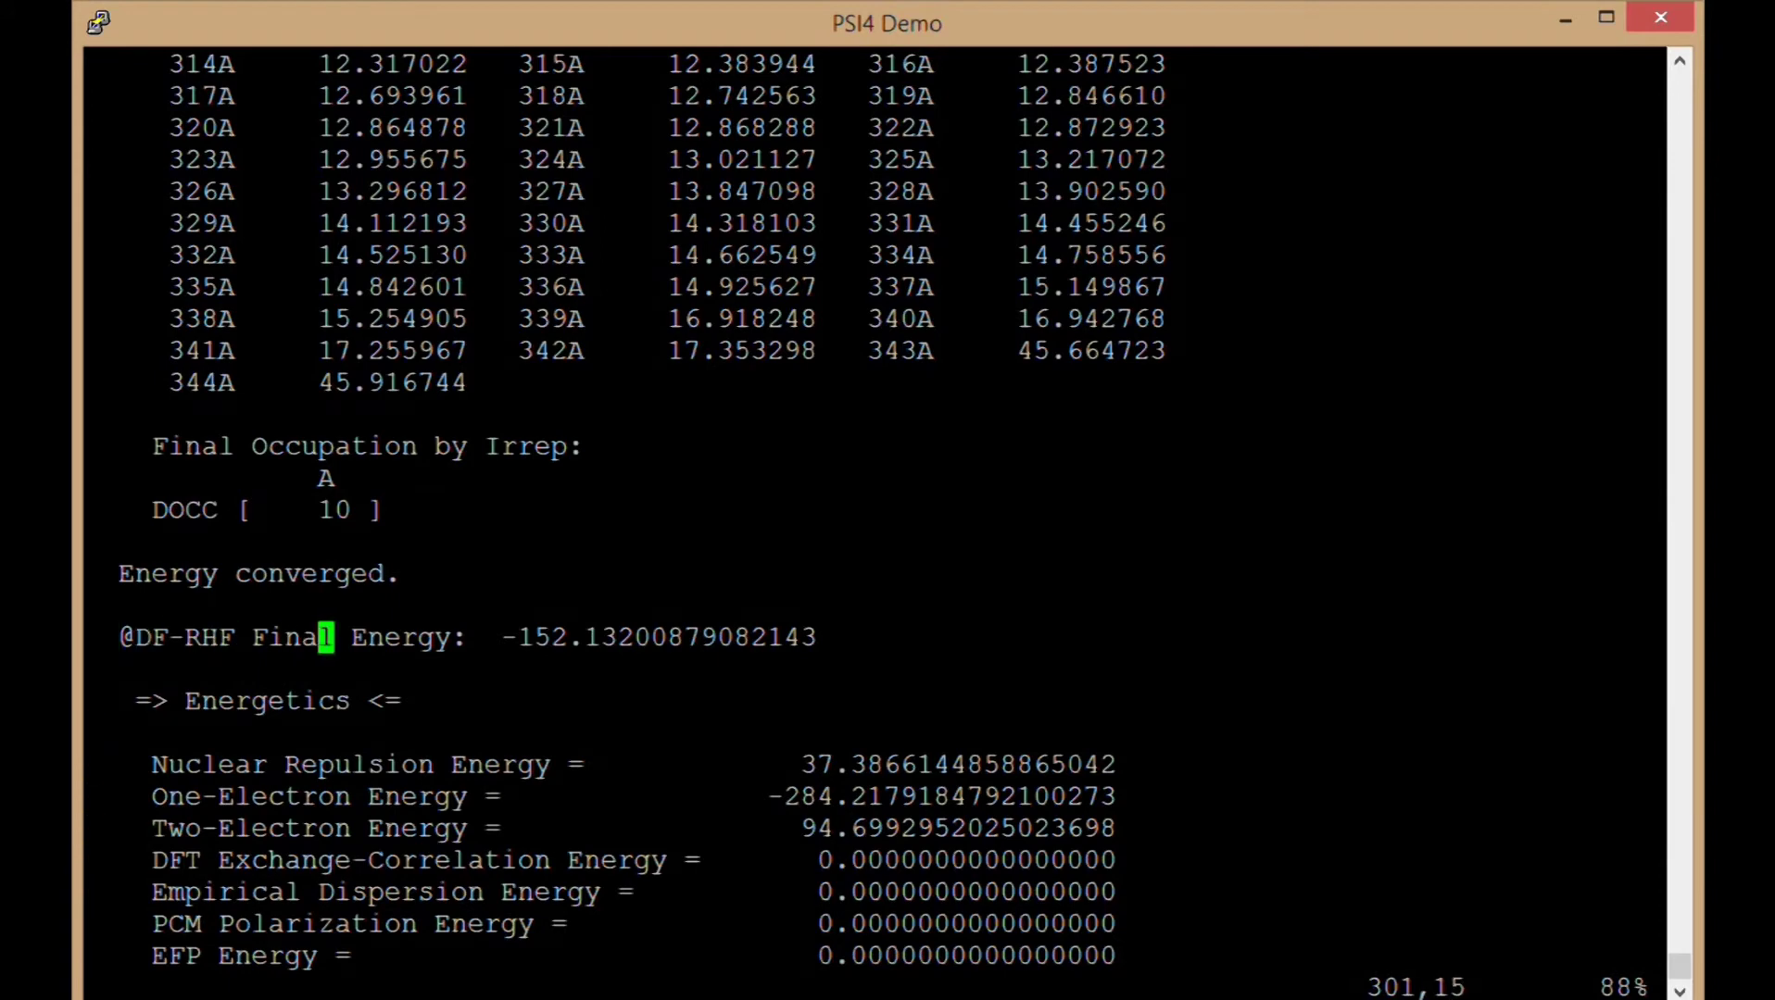
key("Left")
key("Left")
key("Left")
key("Left")
key("Left")
key("Left")
key("Left")
key("Left")
key("Left")
key("Left")
key("Left")
key("Left")
key("Left")
key("Left")
key("Left")
key("Left")
key("Left")
key("Left")
key("Left")
key("Left")
key("Left")
key("Down")
key("Down")
key("Down")
key("Down")
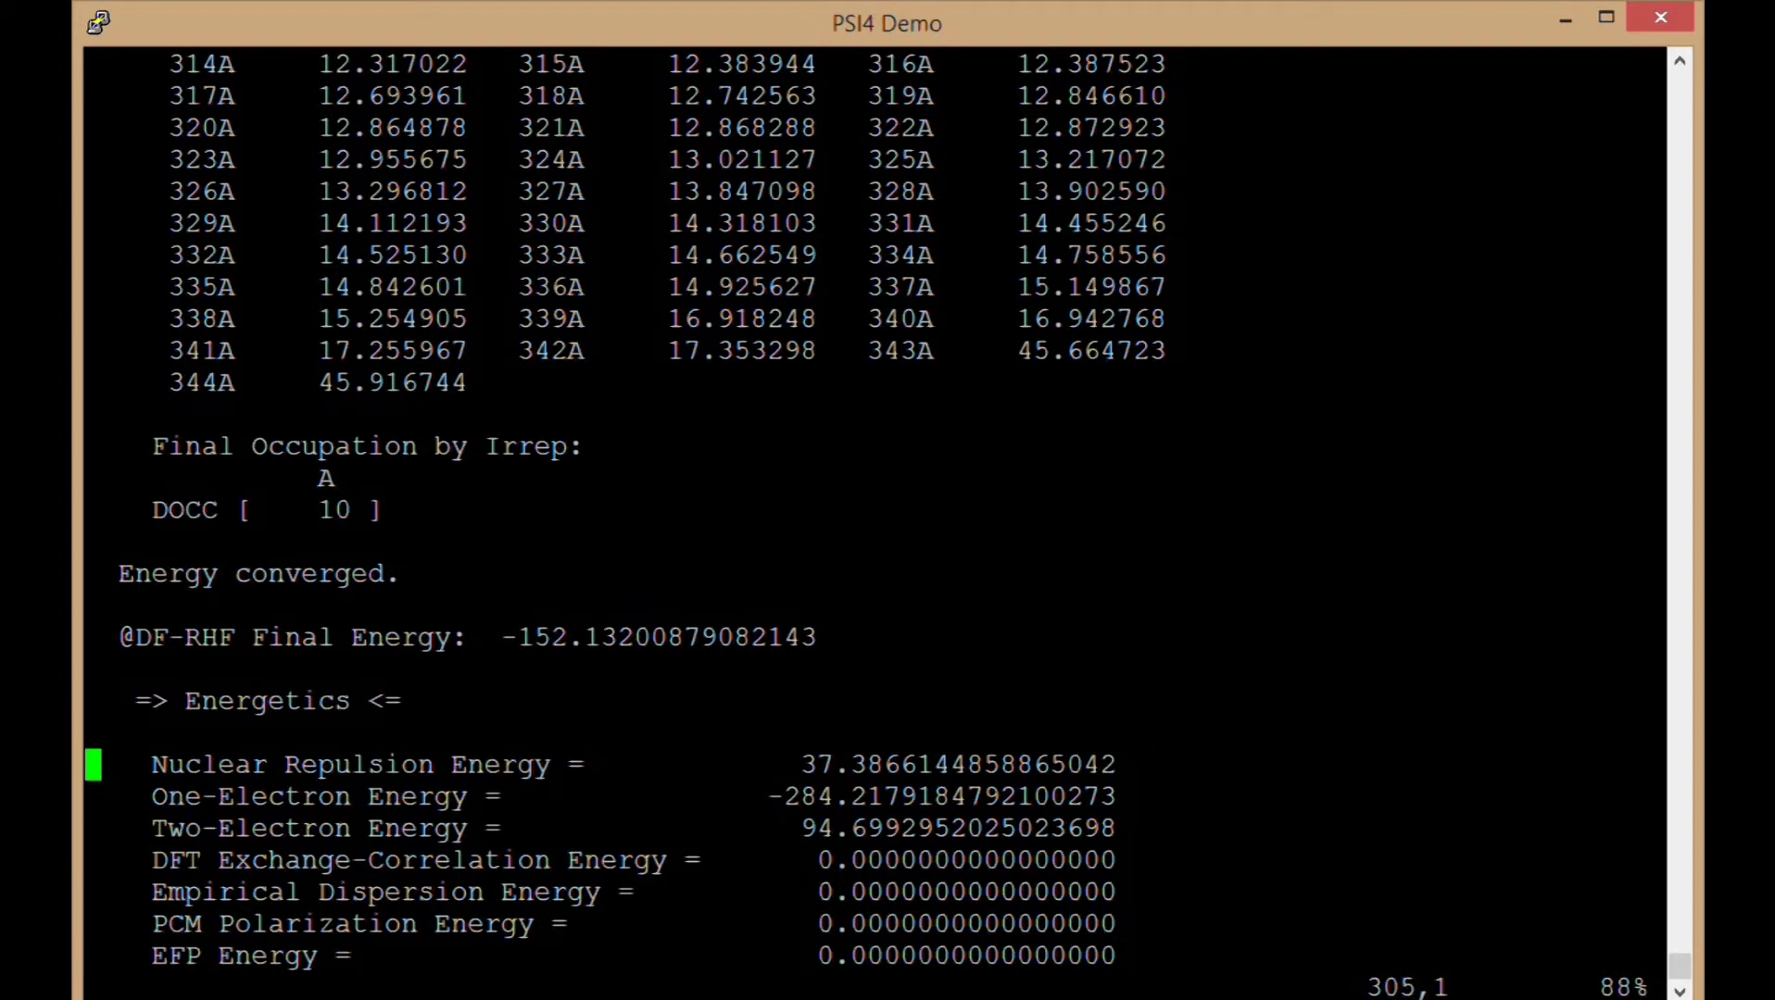
key("Down")
key("Down")
key("Down")
key("Down")
key("Down")
key("Down")
key("Down")
key("Down")
key("Down")
key("Down")
key("Down")
key("Down")
key("Down")
key("Down")
key("Down")
key("Down")
key("Down")
key("Down")
key("Down")
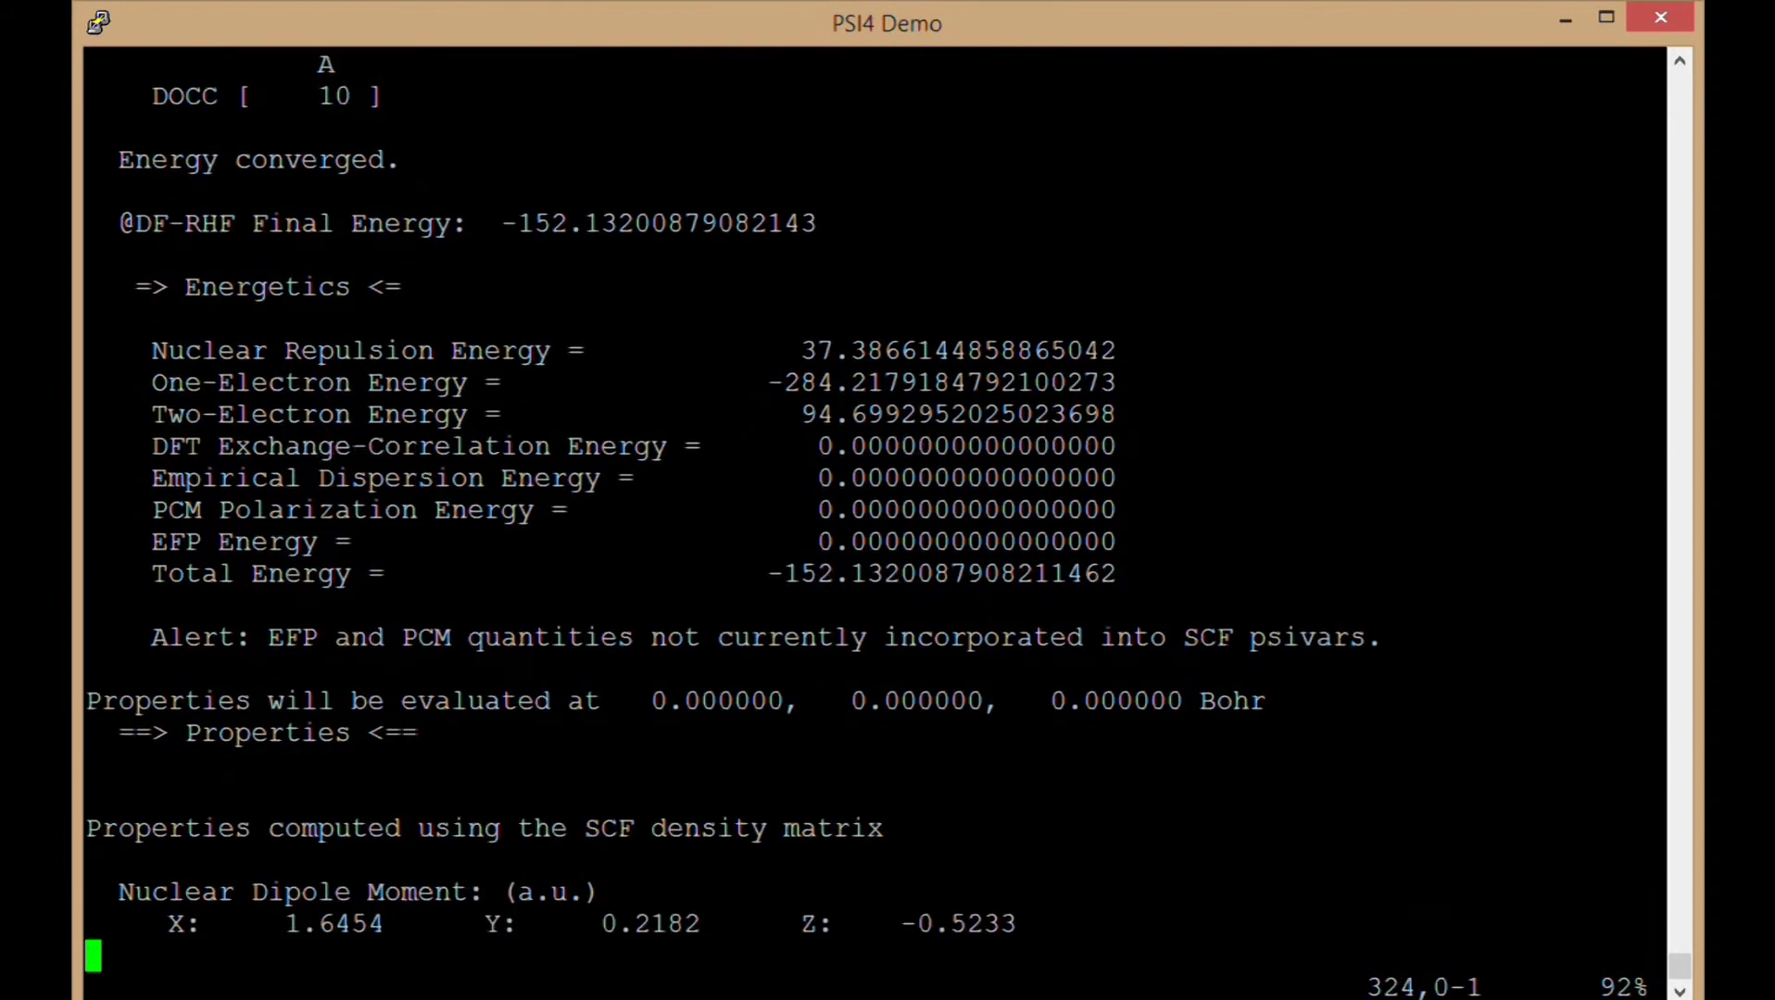
Inspect the electronic and total Dipole Moment (a.u.) values, then scroll to the timing summary and exit message.
key("Down")
key("Down")
key("Down")
key("Down")
key("Down")
key("Down")
key("Down")
key("Down")
key("Down")
key("Down")
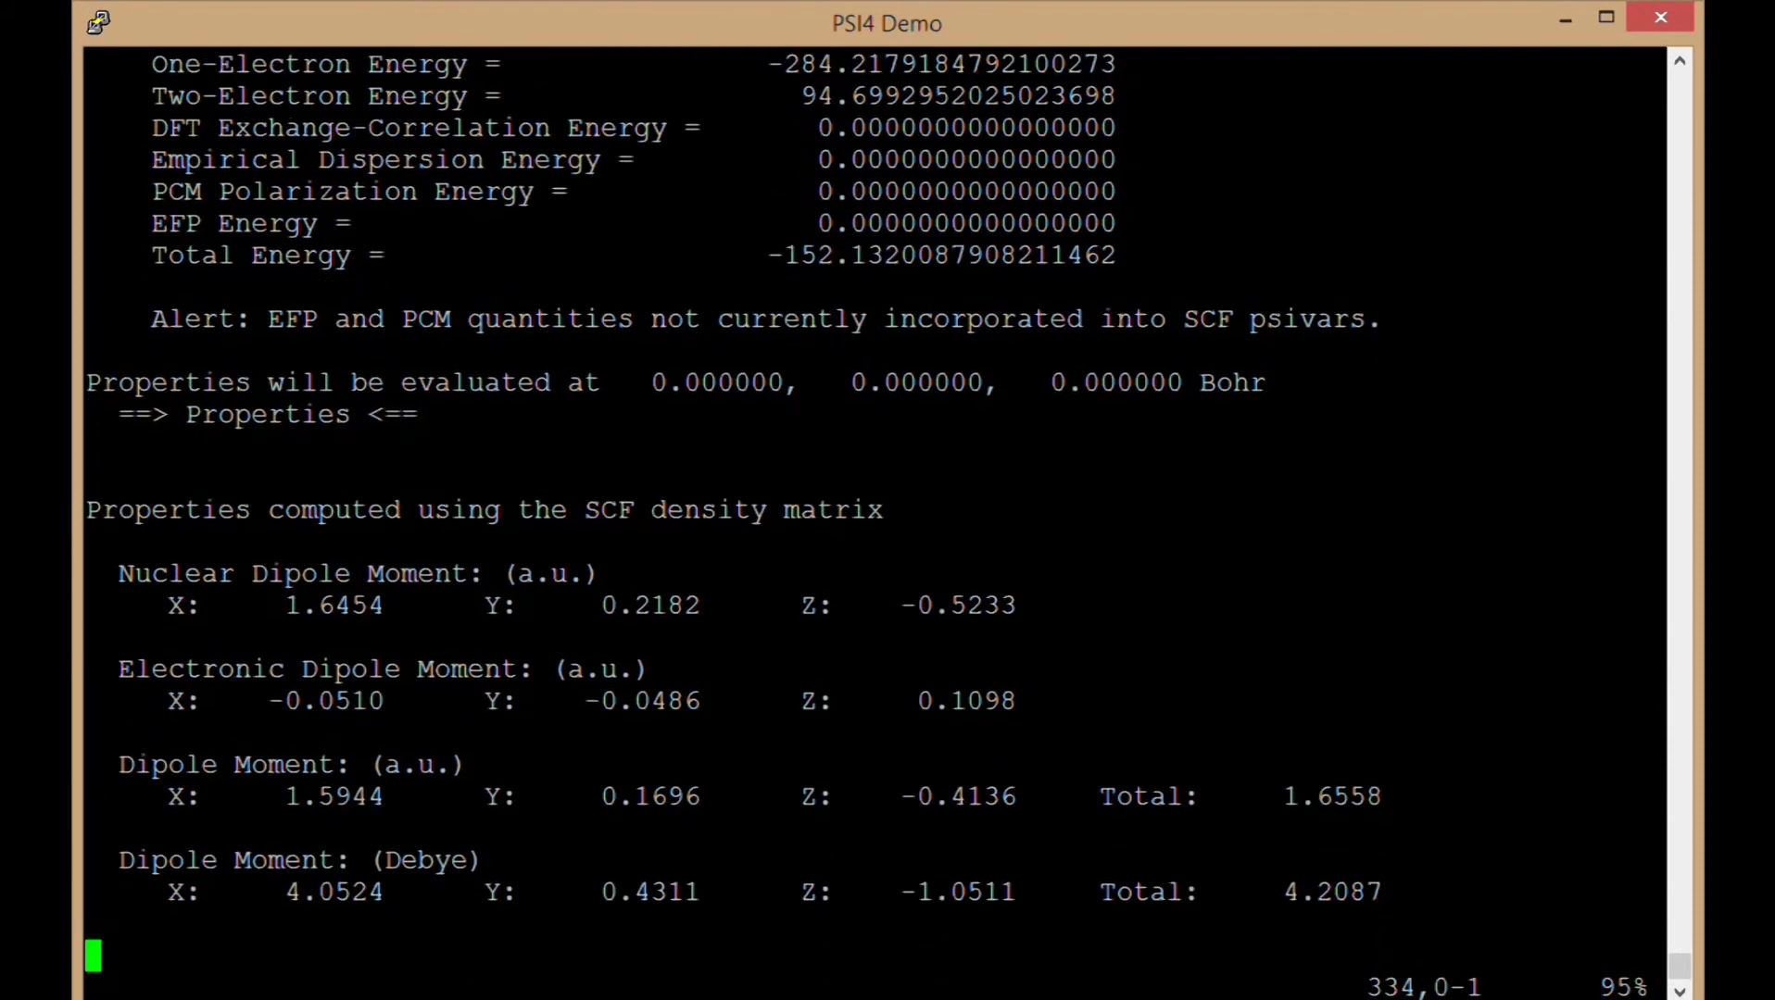
key("Up")
key("Up")
key("Up")
key("Up")
key("Up")
key("Up")
key("Up")
key("Up")
key("Up")
key("Up")
key("Down")
key("Down")
key("Down")
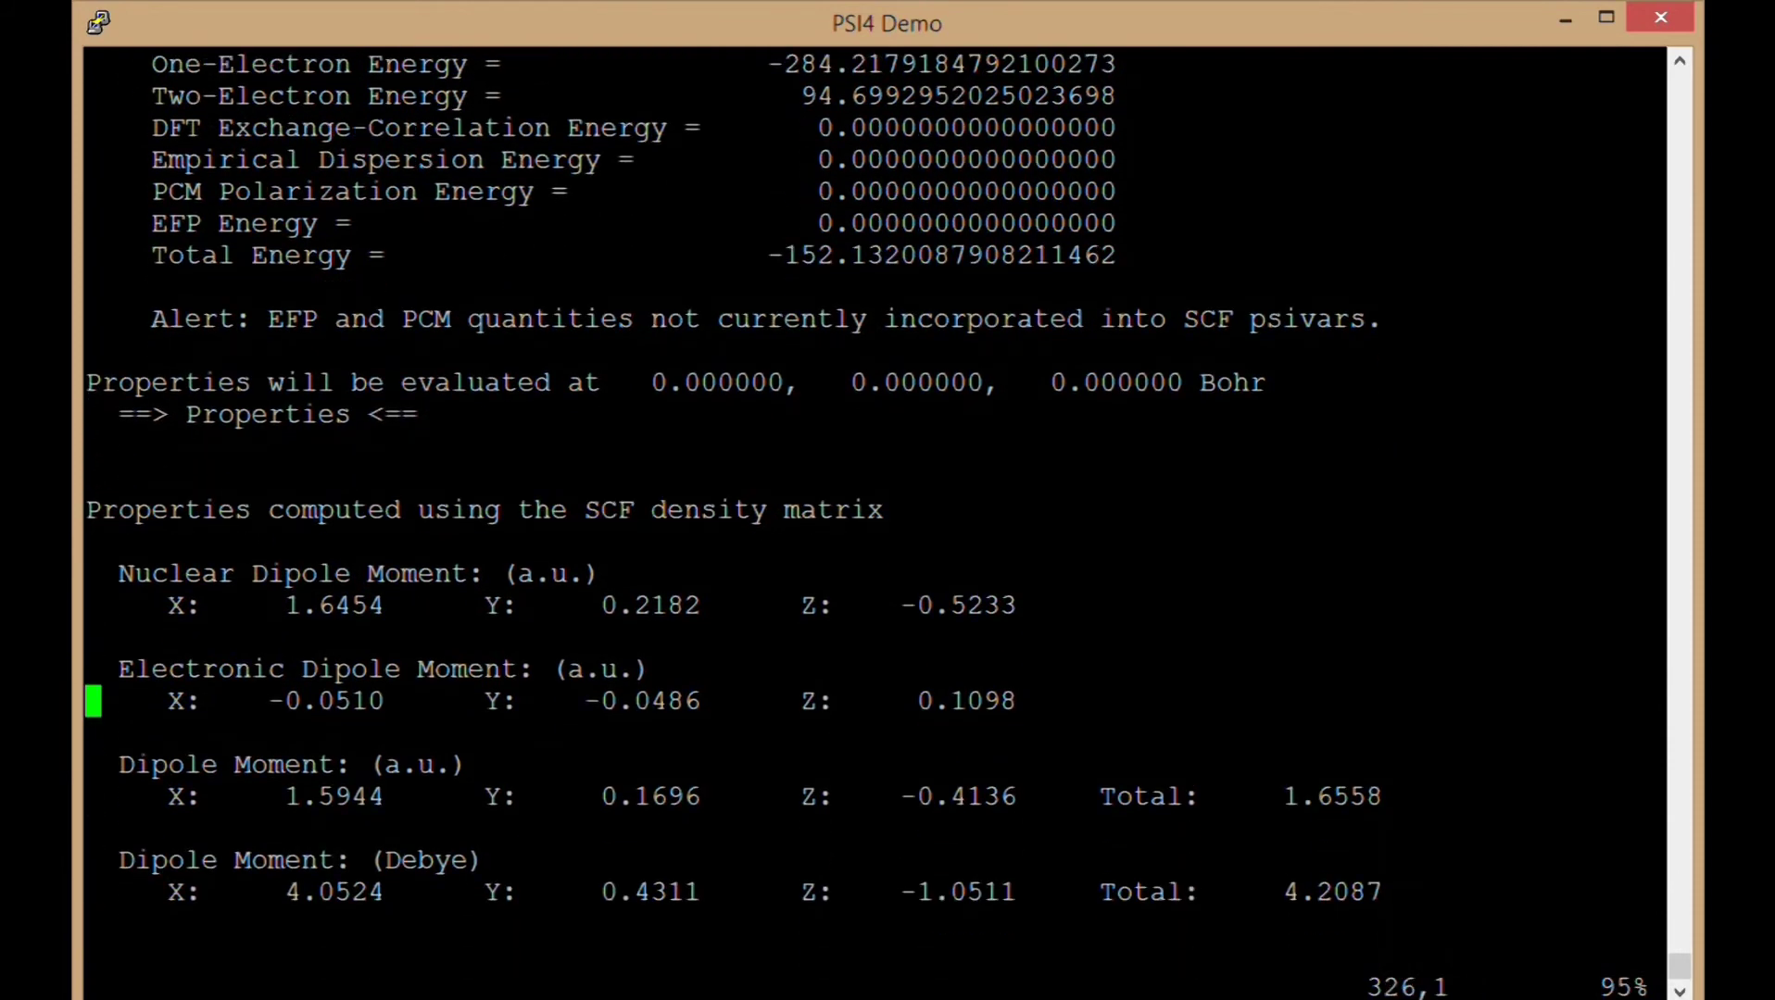
key("Down")
key("Down")
key("Down")
key("Right")
key("Right")
key("Right")
key("Right")
key("Right")
key("Right")
key("Right")
key("Right")
key("Right")
key("Right")
key("Right")
key("Right")
key("Right")
key("Right")
key("Right")
key("Right")
key("Right")
key("Right")
key("Left")
key("Left")
key("Left")
key("Left")
key("Left")
key("Left")
key("Left")
key("Left")
key("Left")
key("Left")
key("Left")
key("Left")
key("Left")
key("Left")
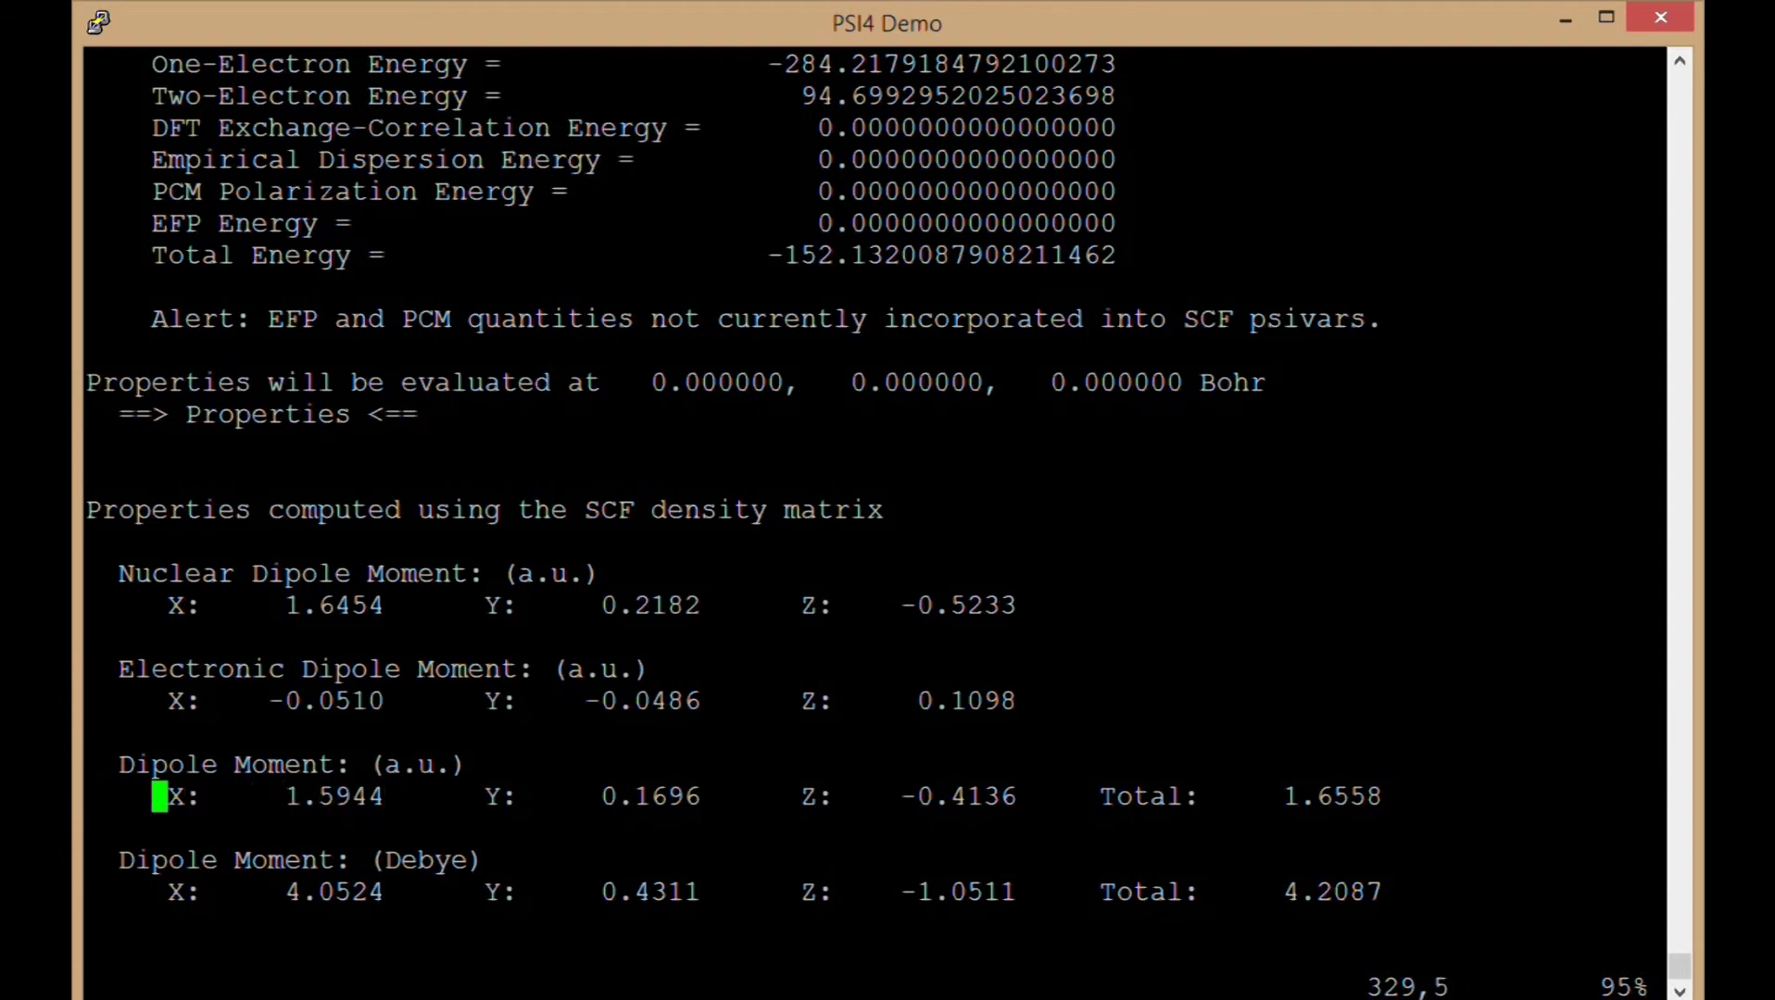
key("Left")
key("Left")
key("Left")
key("Up")
key("Left")
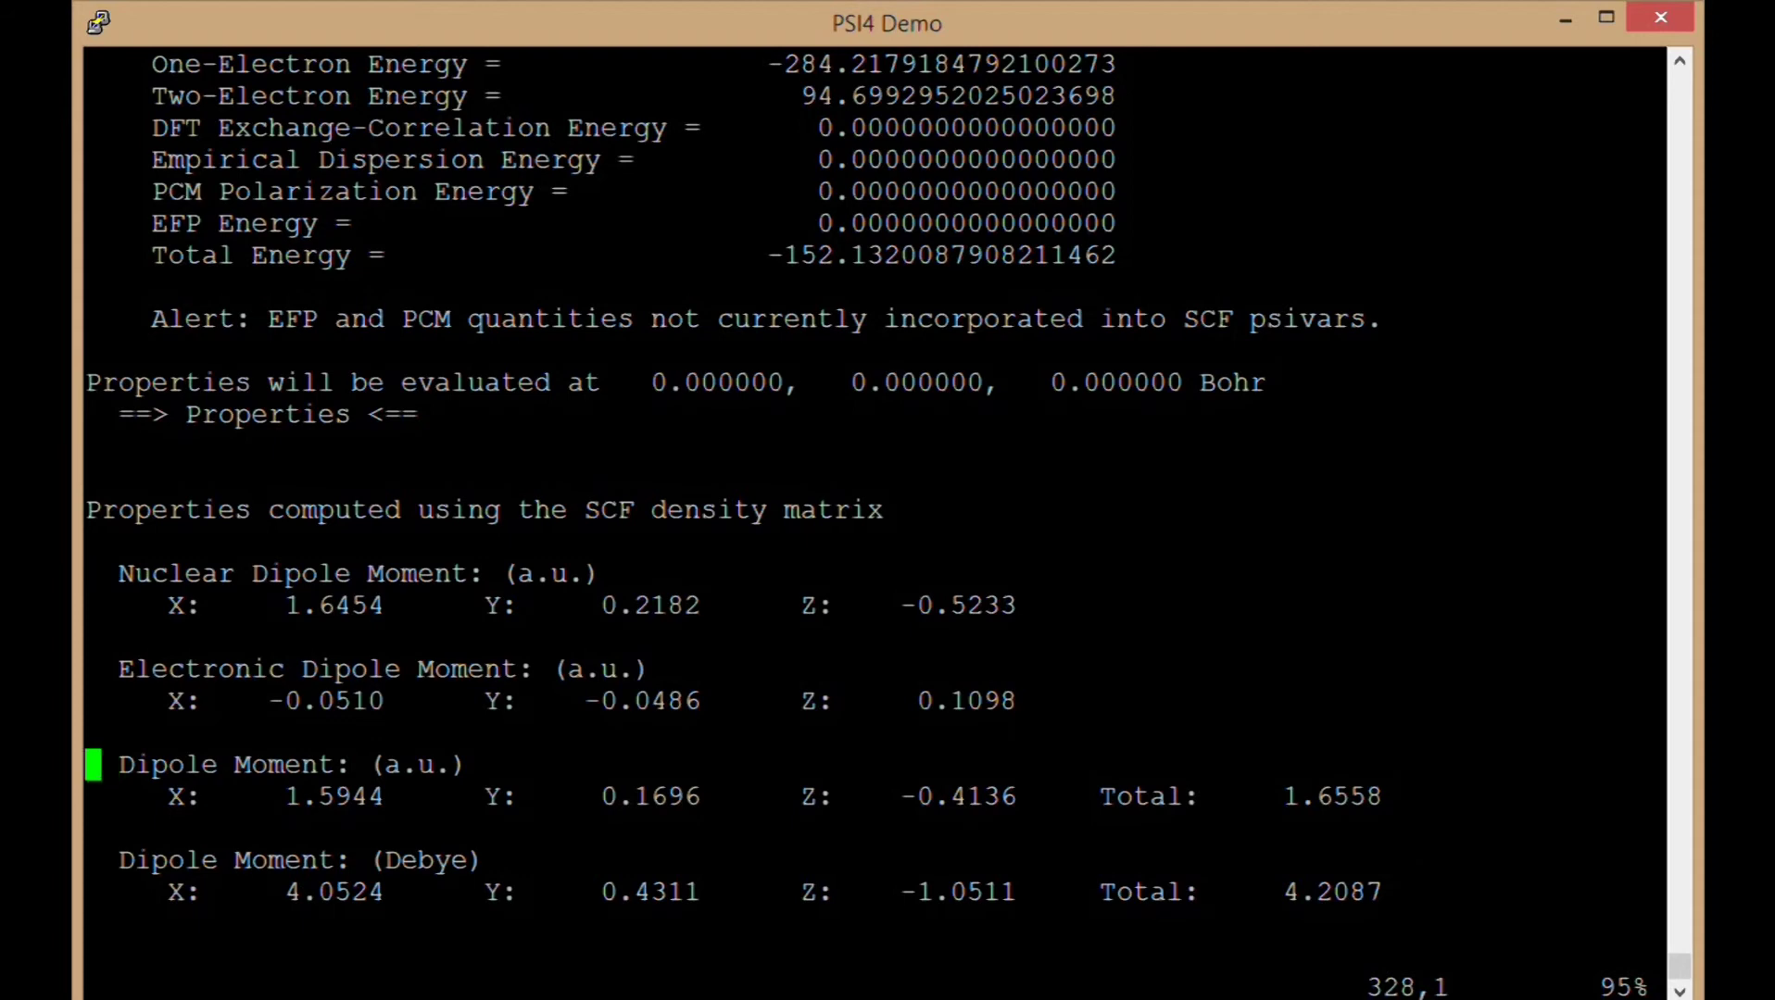
key("Down")
key("Down")
key("Down")
key("Down")
key("Down")
key("Down")
key("Down")
key("Down")
key("Down")
key("Down")
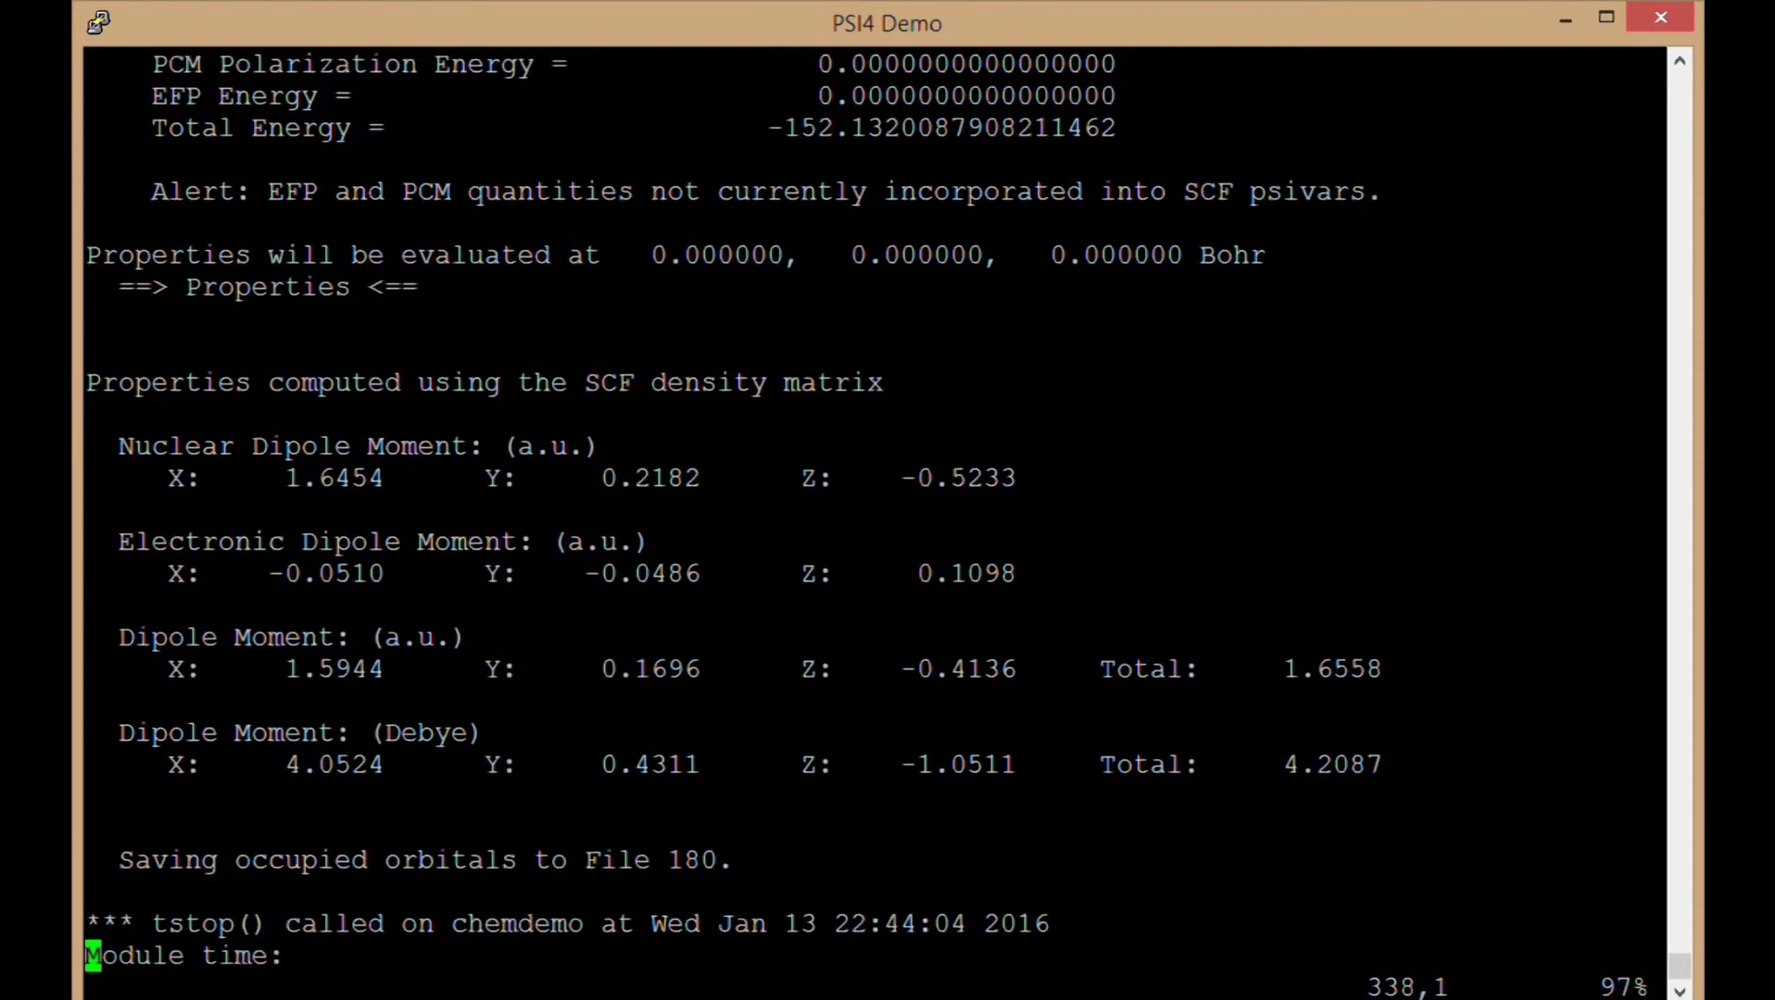
key("Down")
key("Down")
key("Down")
key("Down")
key("Down")
key("Down")
key("Down")
key("Down")
key("Down")
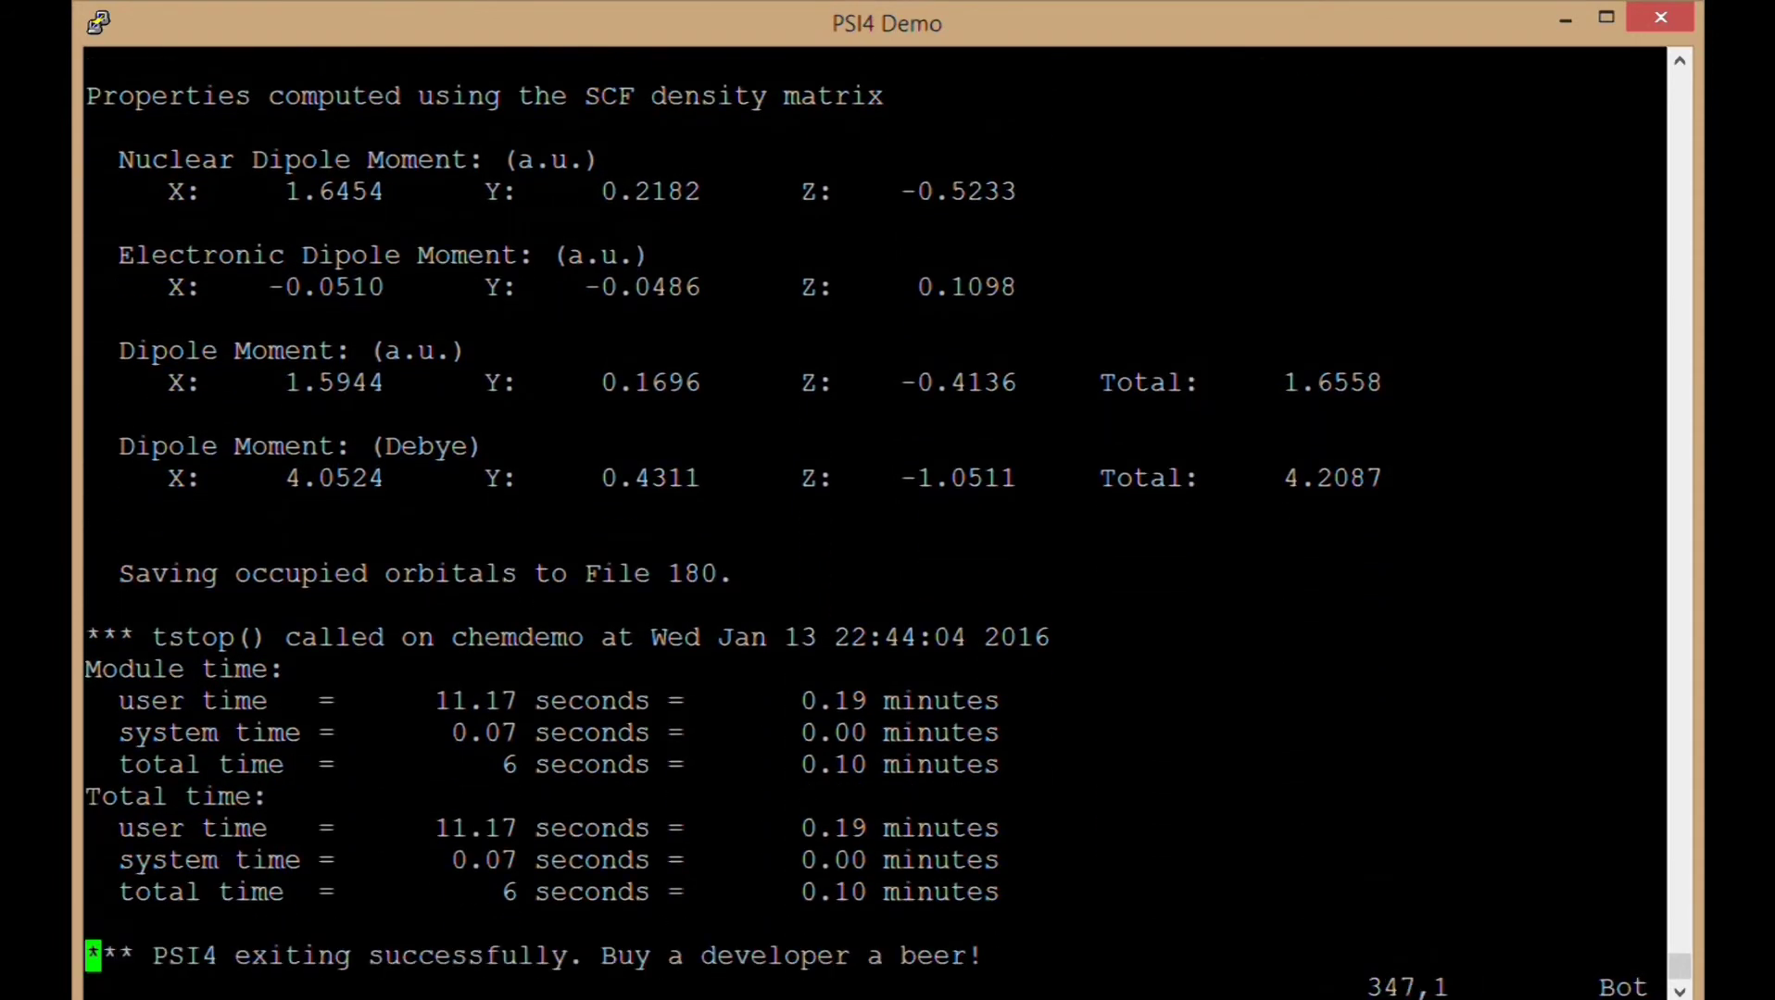
key("Up")
key("Up")
key("Up")
key("Up")
key("Up")
key("Up")
key("Up")
key("Right")
key("Right")
key("Right")
key("Right")
key("Right")
key("Right")
key("Left")
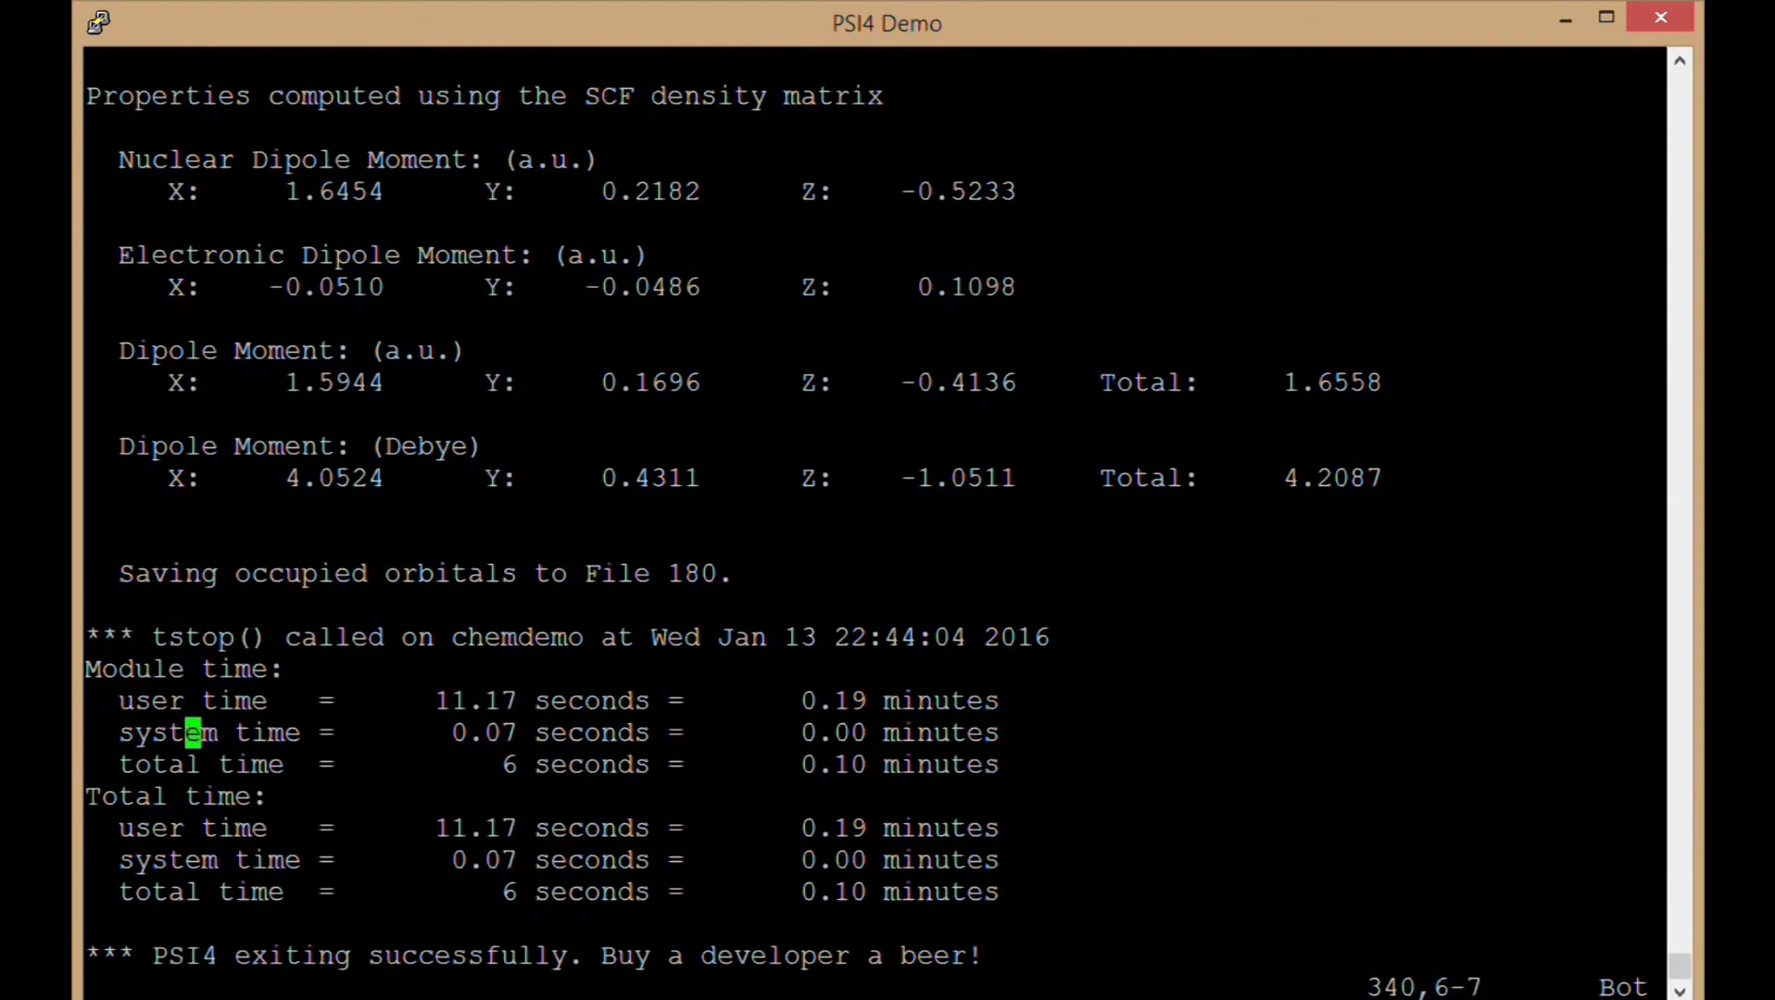
key("Up")
key("Left")
key("Left")
key("Right")
key("Right")
key("Right")
key("Right")
key("Right")
key("Right")
key("Right")
key("Right")
key("Right")
key("Right")
key("Right")
key("Right")
key("Right")
key("Right")
key("Right")
key("Right")
key("Right")
key("Right")
key("Right")
key("Right")
key("Right")
key("Right")
key("Down")
key("Down")
key("Left")
key("Right")
key("Right")
key("Right")
key("Right")
key("Right")
key("Right")
key("Right")
key("Right")
key("Right")
key("Right")
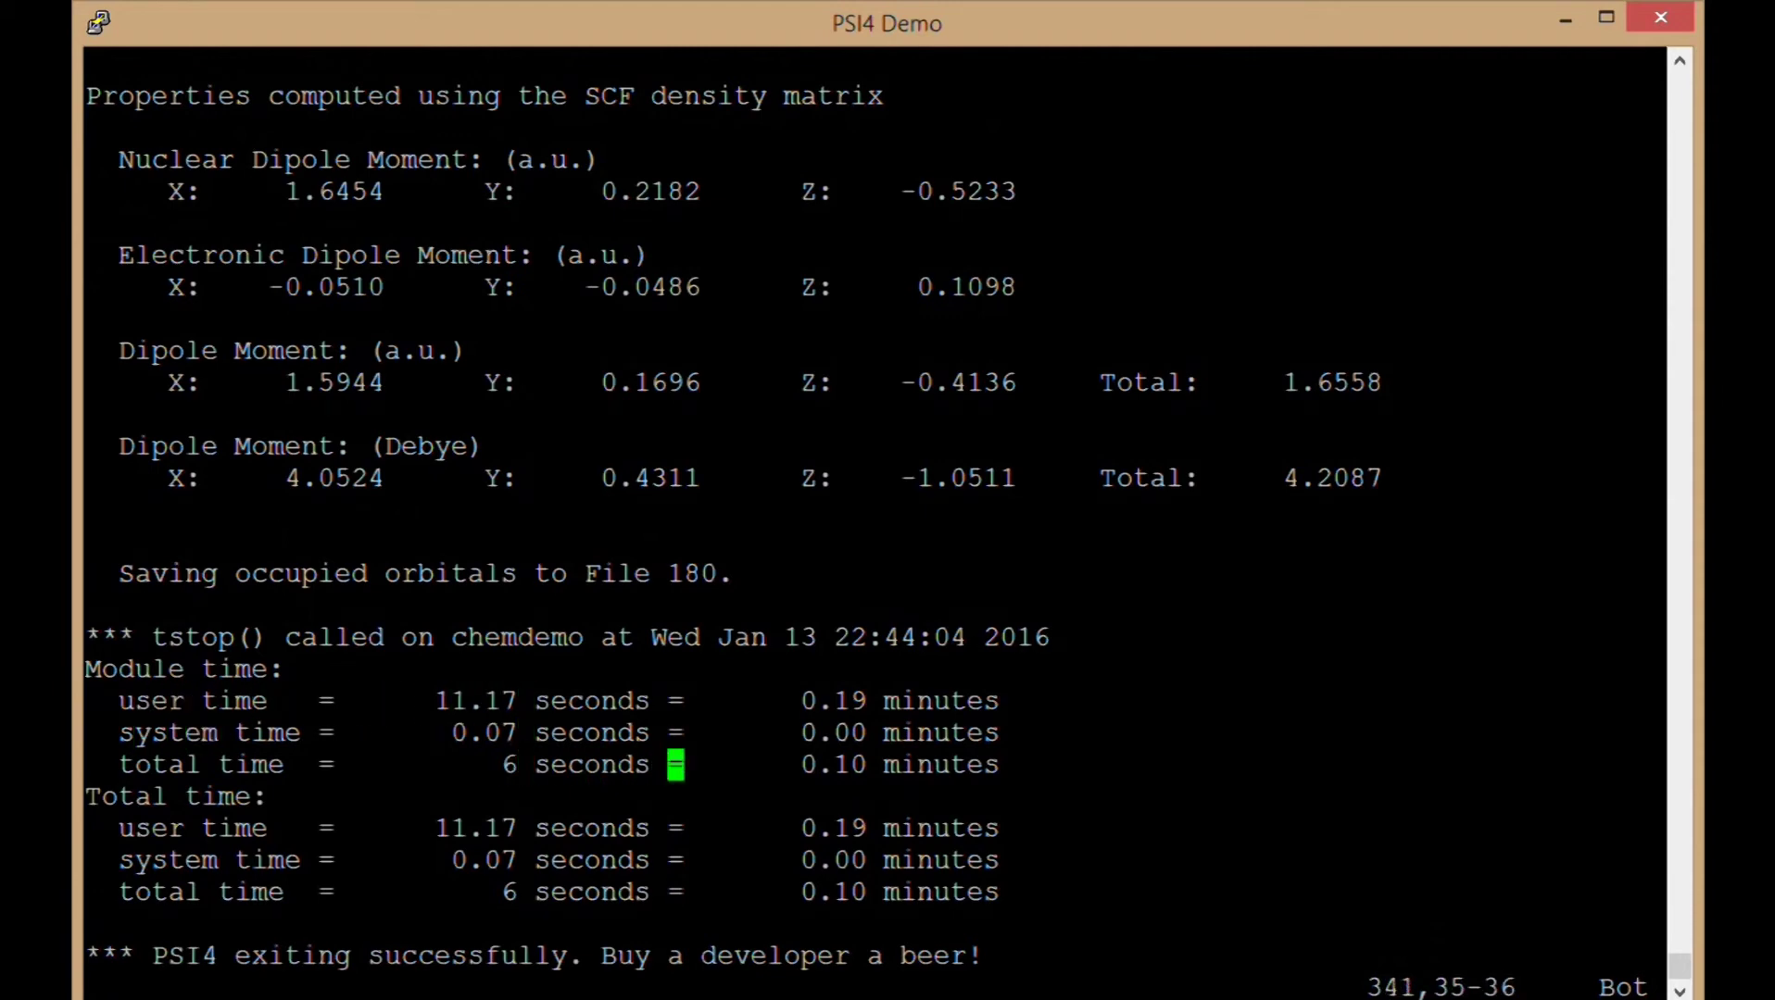
key("Right")
key("Right")
key("Right")
key("Right")
key("Right")
key("Right")
key("Right")
key("Right")
key("Right")
key("Right")
key("Right")
key("Left")
key("Left")
key("Left")
key("Left")
key("Left")
key("Left")
key("Left")
key("Left")
key("Left")
key("Left")
key("Left")
key("Left")
key("Left")
key("Left")
key("Left")
key("Left")
key("Left")
key("Left")
key("Left")
key("Left")
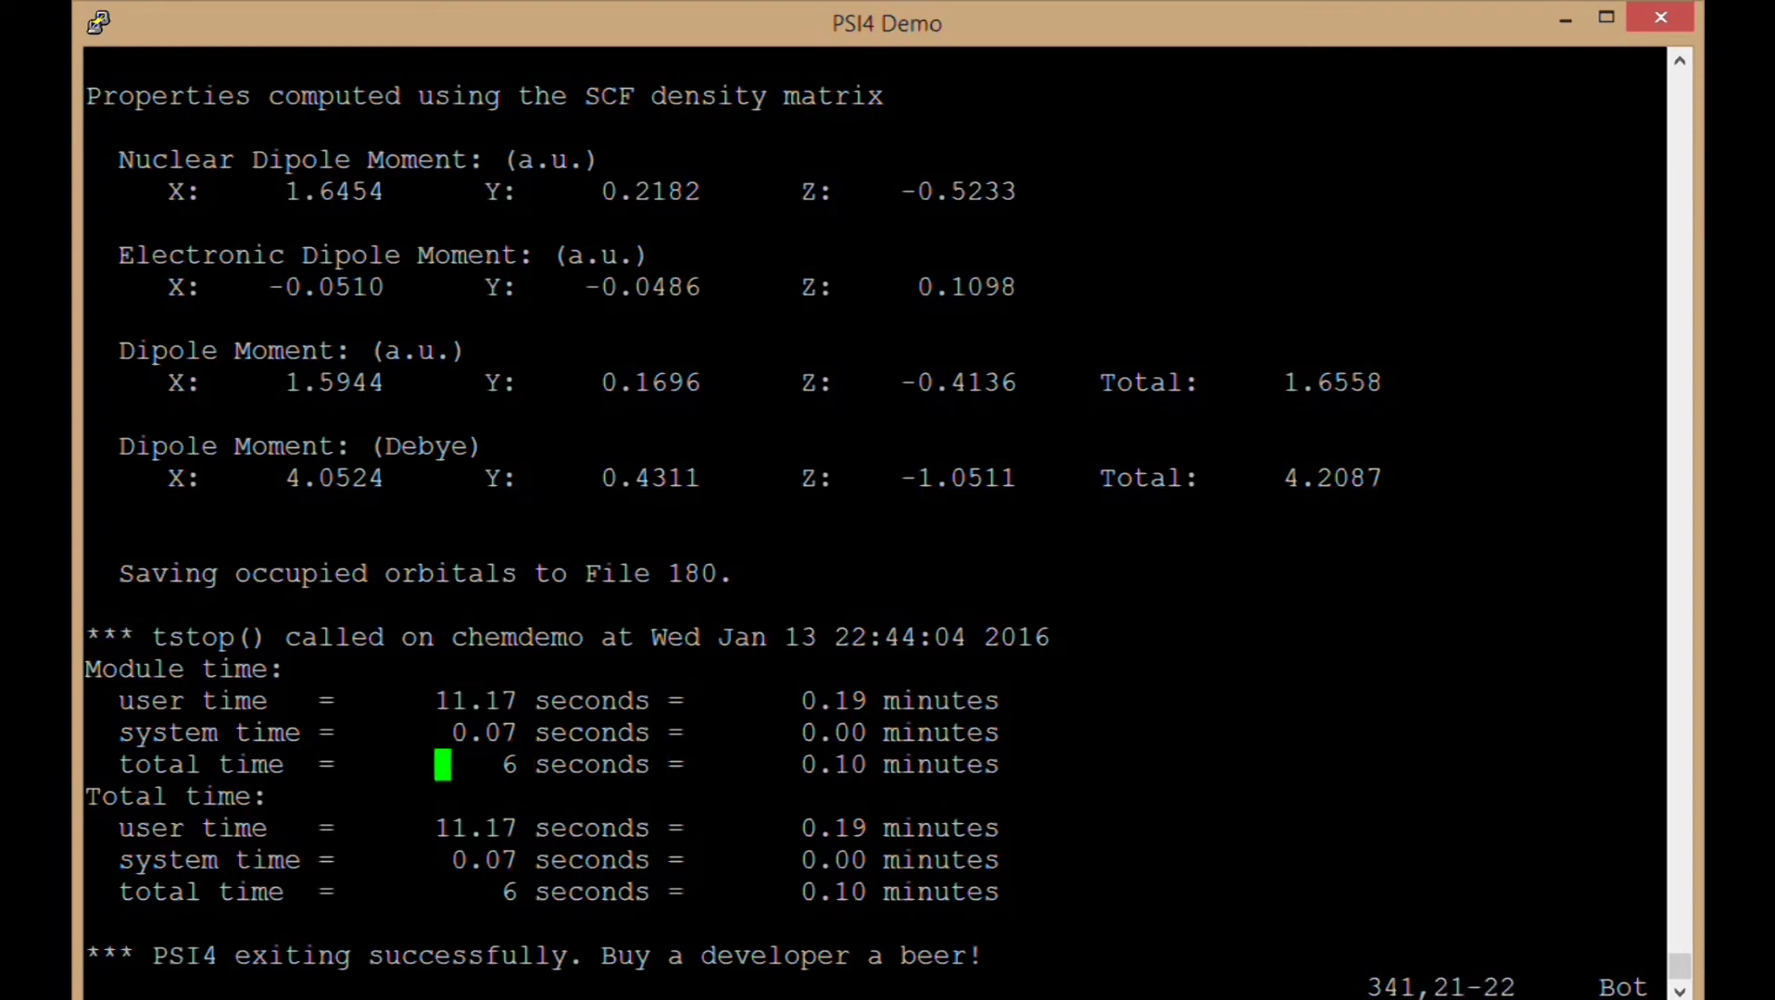
key("Left")
key("Left")
key("Left")
key("Left")
key("Left")
key("Left")
key("Left")
key("Left")
key("Left")
key("Left")
key("Left")
key("Left")
key("Left")
key("Left")
key("Left")
key("Left")
key("Left")
key("Left")
key("Down")
key("Down")
key("Left")
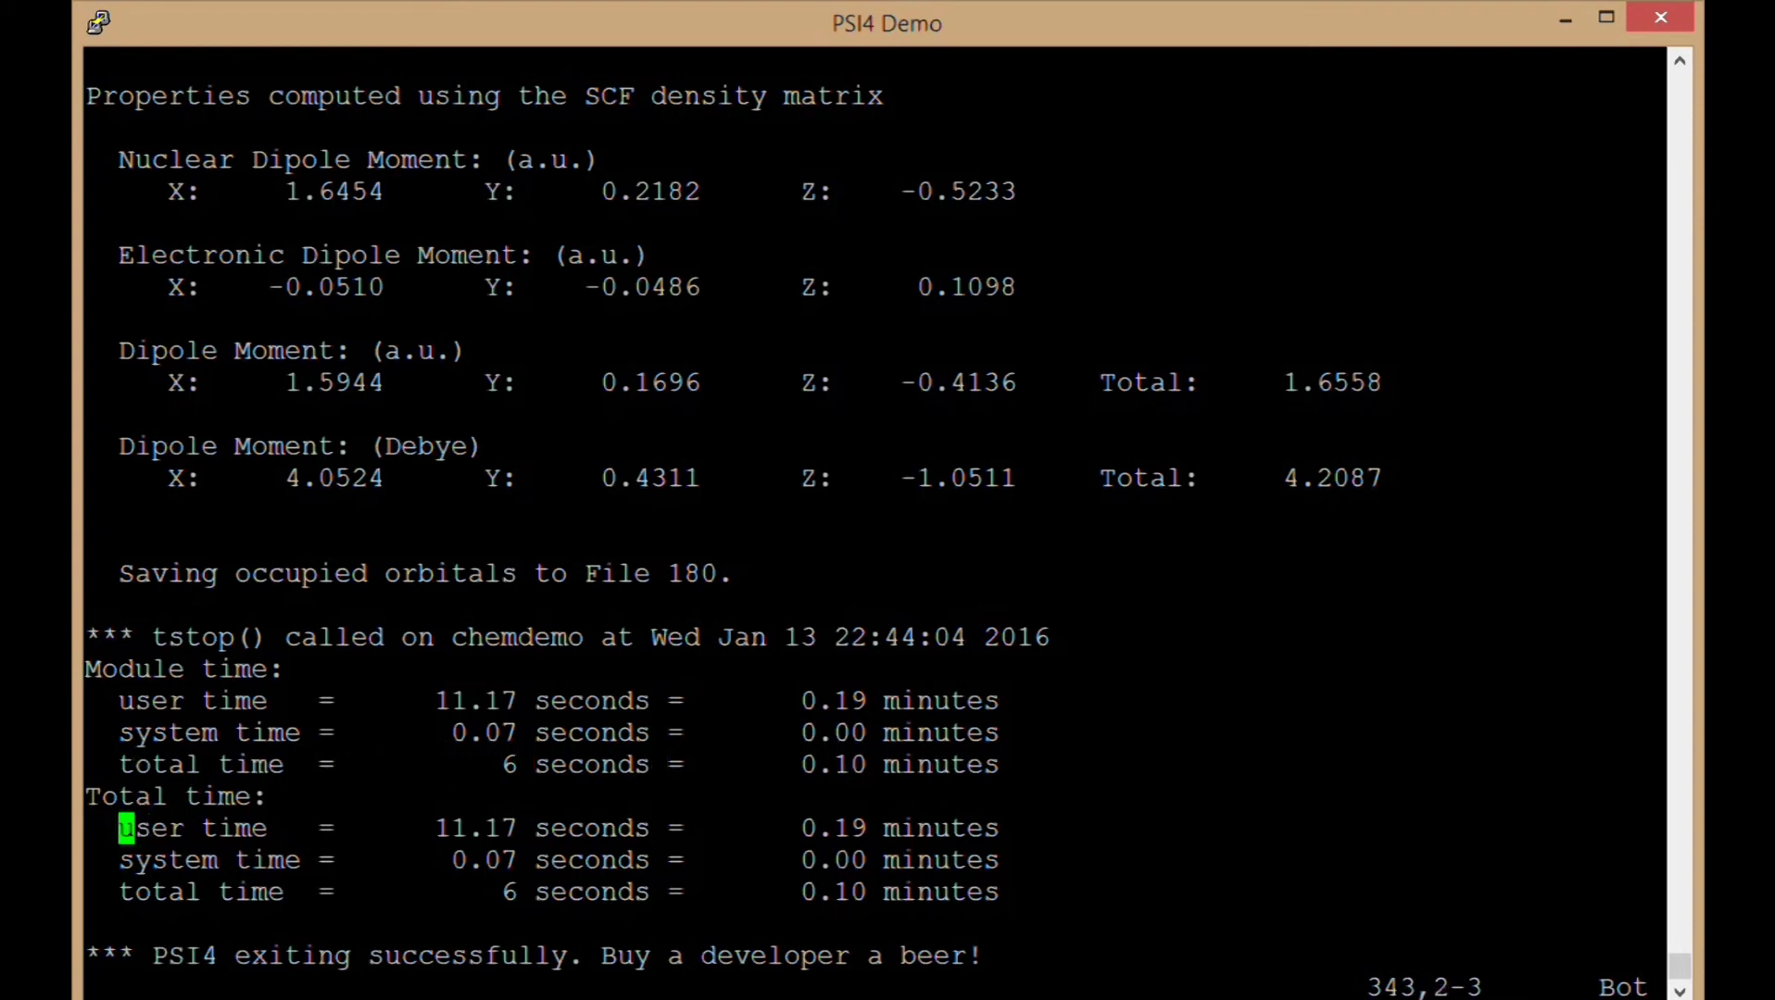
key("Down")
key("Down")
key("Right")
key("Right")
key("Right")
key("Right")
key("Right")
key("Right")
key("Right")
key("Right")
key("Right")
key("Right")
key("Right")
key("Right")
key("Right")
key("Right")
key("Right")
key("Right")
key("Right")
key("Right")
key("Right")
key("Right")
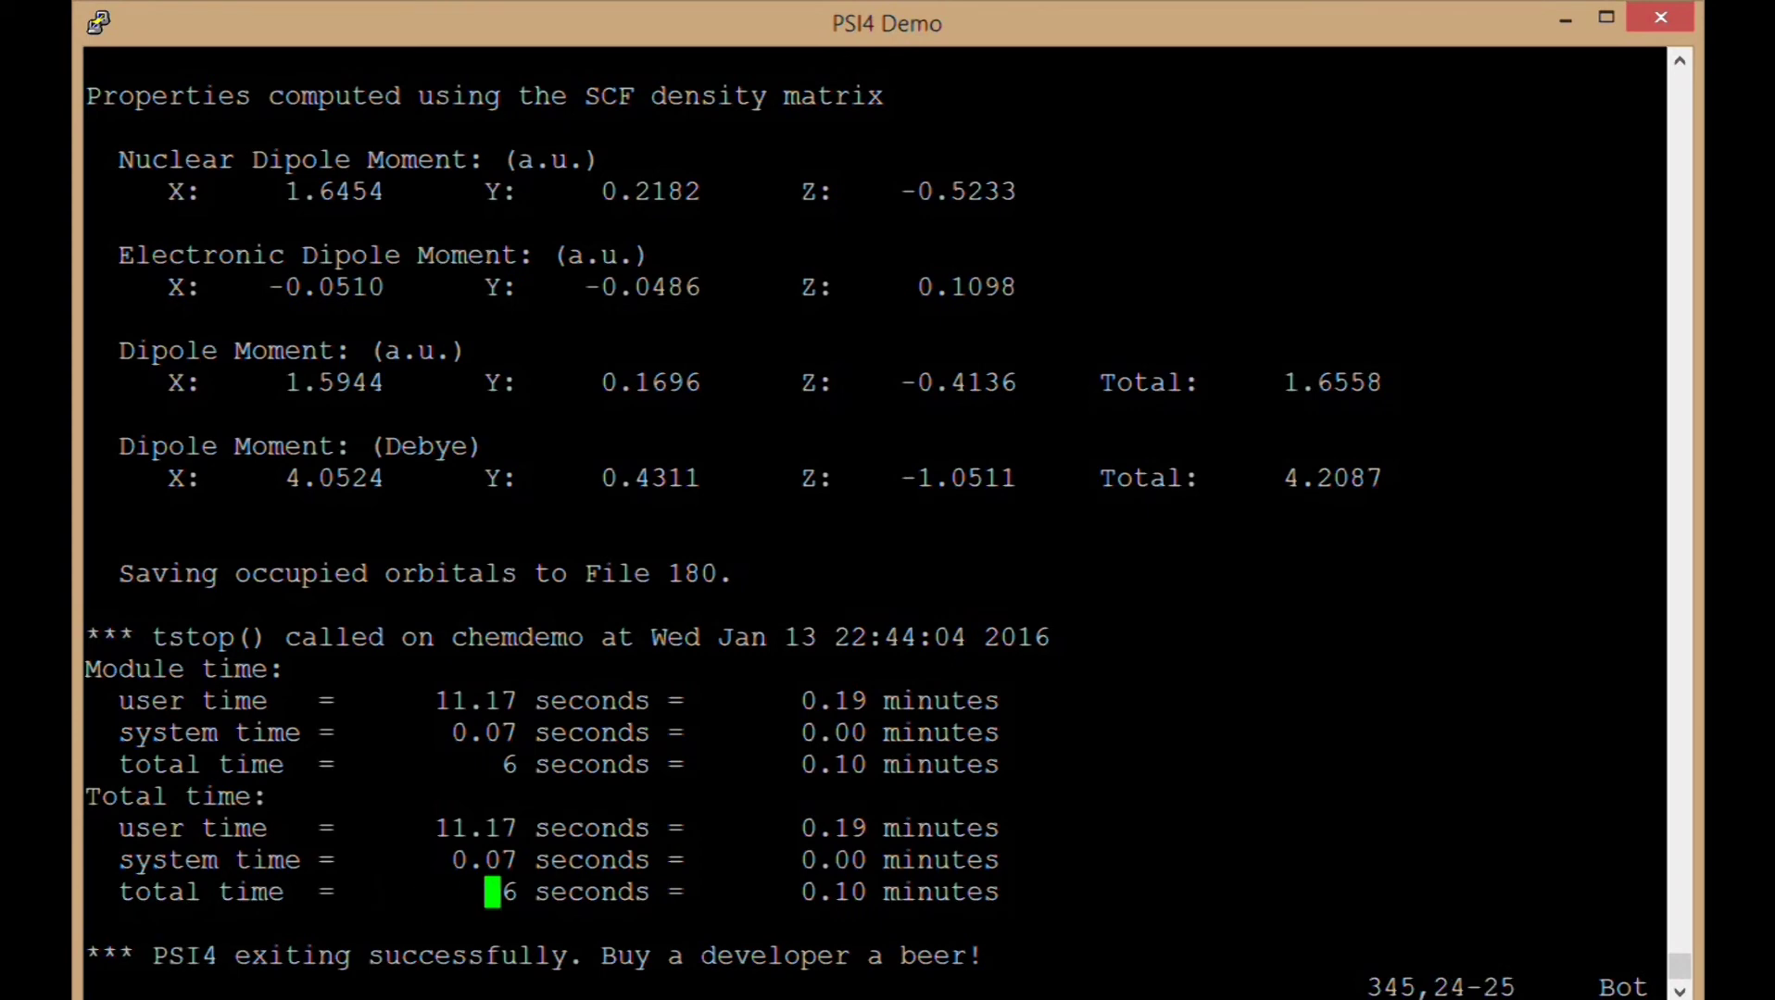
key("Right")
key("Down")
key("Down")
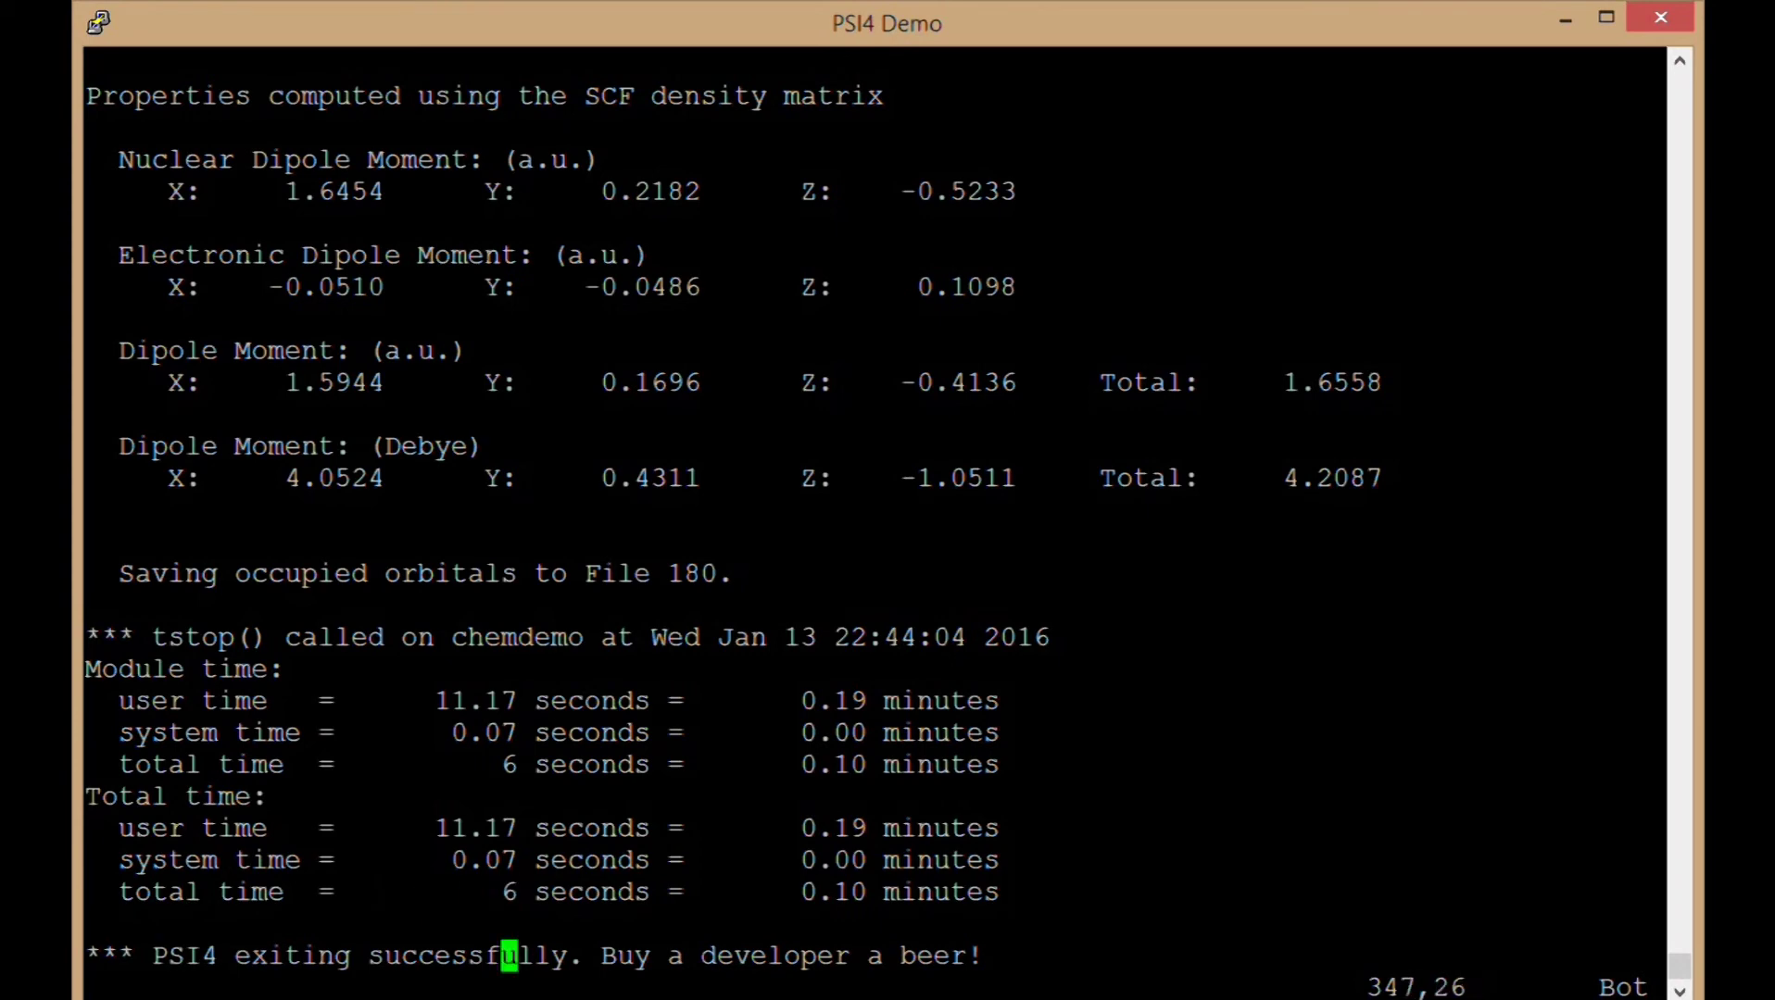
key("Left")
key("Left")
key("Left")
key("Left")
key("Left")
key("Left")
key("Left")
key("Left")
key("Left")
key("Left")
key("Left")
key("Left")
key("Left")
key("Left")
key("Left")
key("Left")
key("Left")
key("Left")
key("Left")
key("Left")
key("Right")
key("Right")
key("Right")
key("Right")
key("Right")
key("Right")
key("Right")
key("Right")
key("Right")
key("Right")
key("Right")
key("Right")
key("Right")
key("Right")
key("Right")
key("Right")
key("Right")
key("Right")
key("Right")
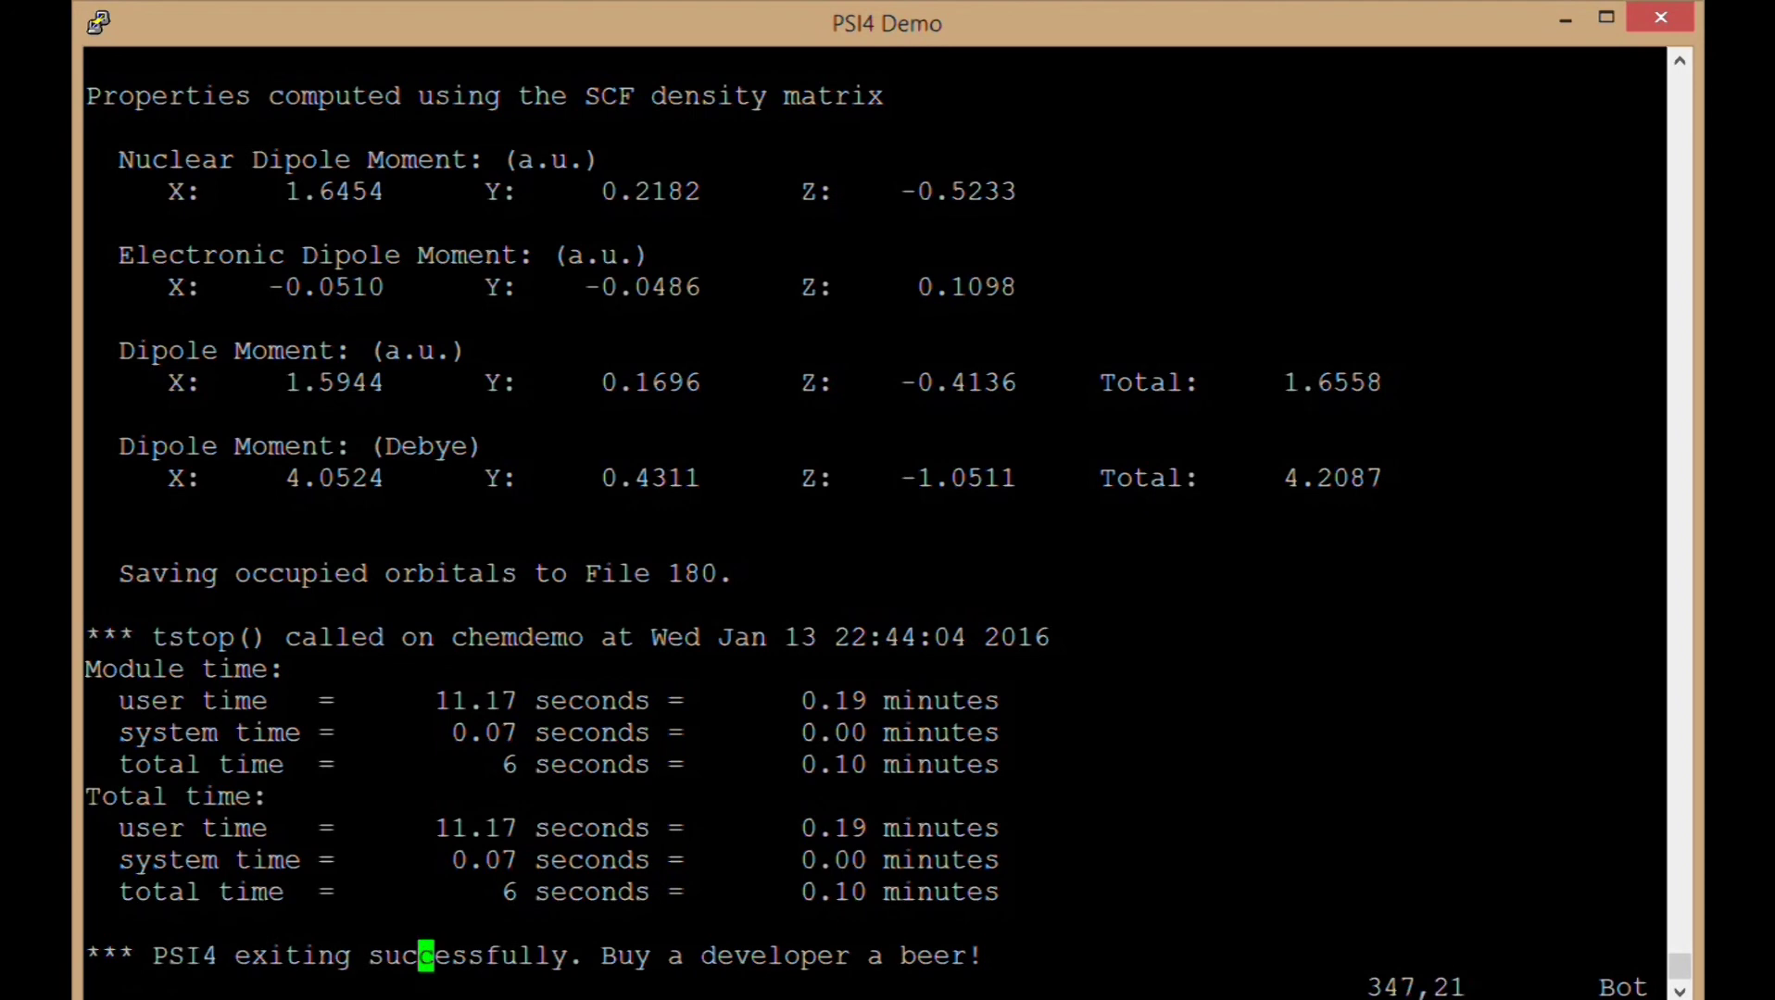